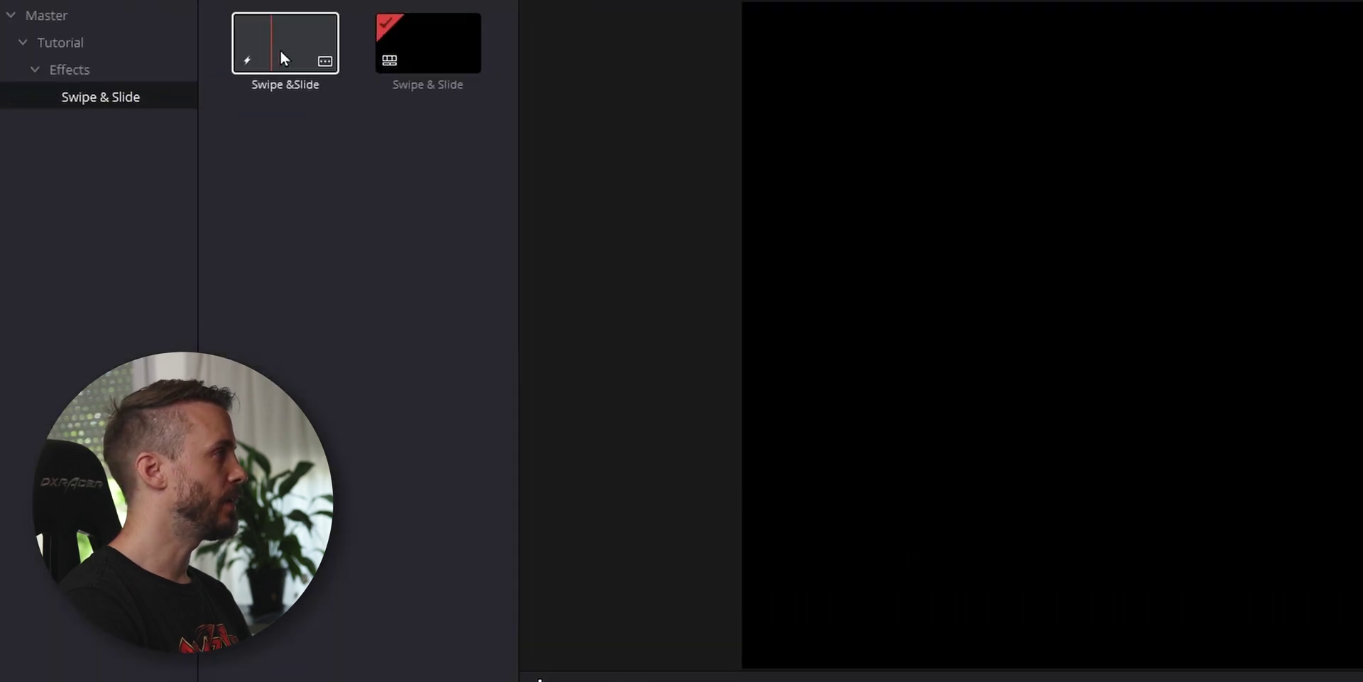
Open the Swipe &Slide Fusion composition and place the MediaOut1 node lower in the node graph.
{"action": "double_click", "coordinate": [282, 56]}
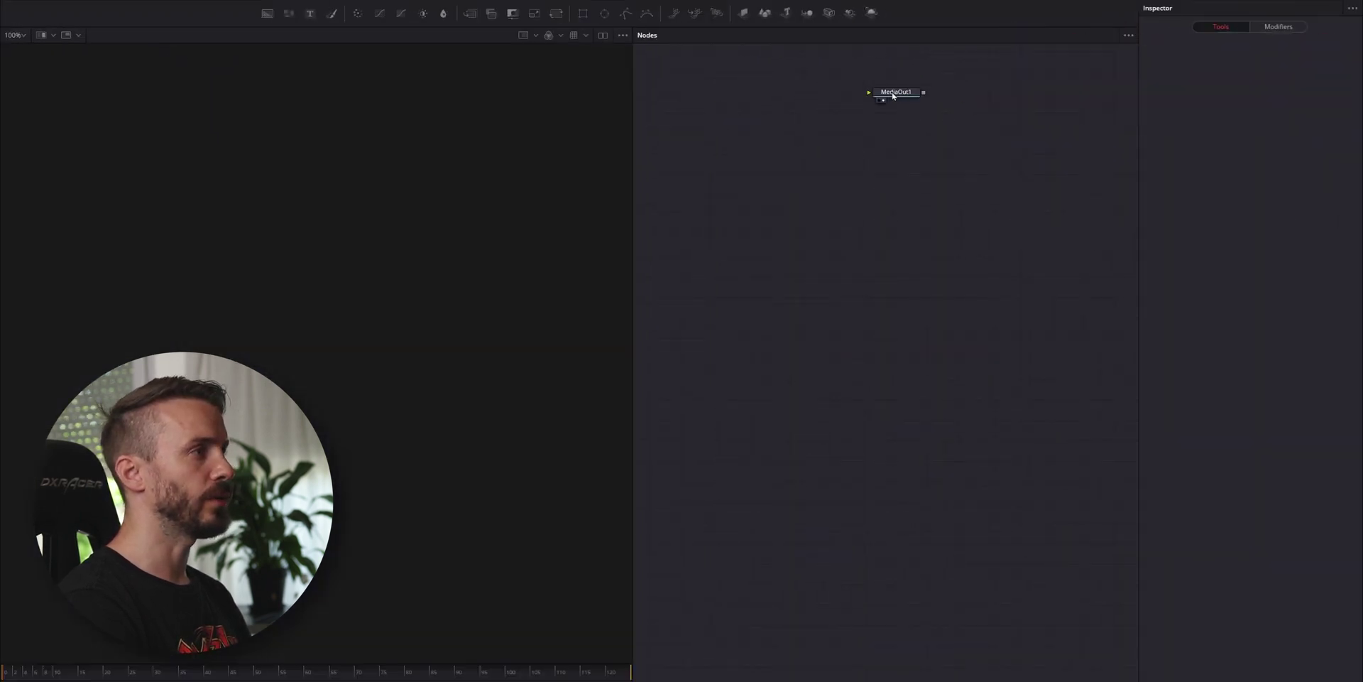
{"action": "left_click", "coordinate": [911, 483]}
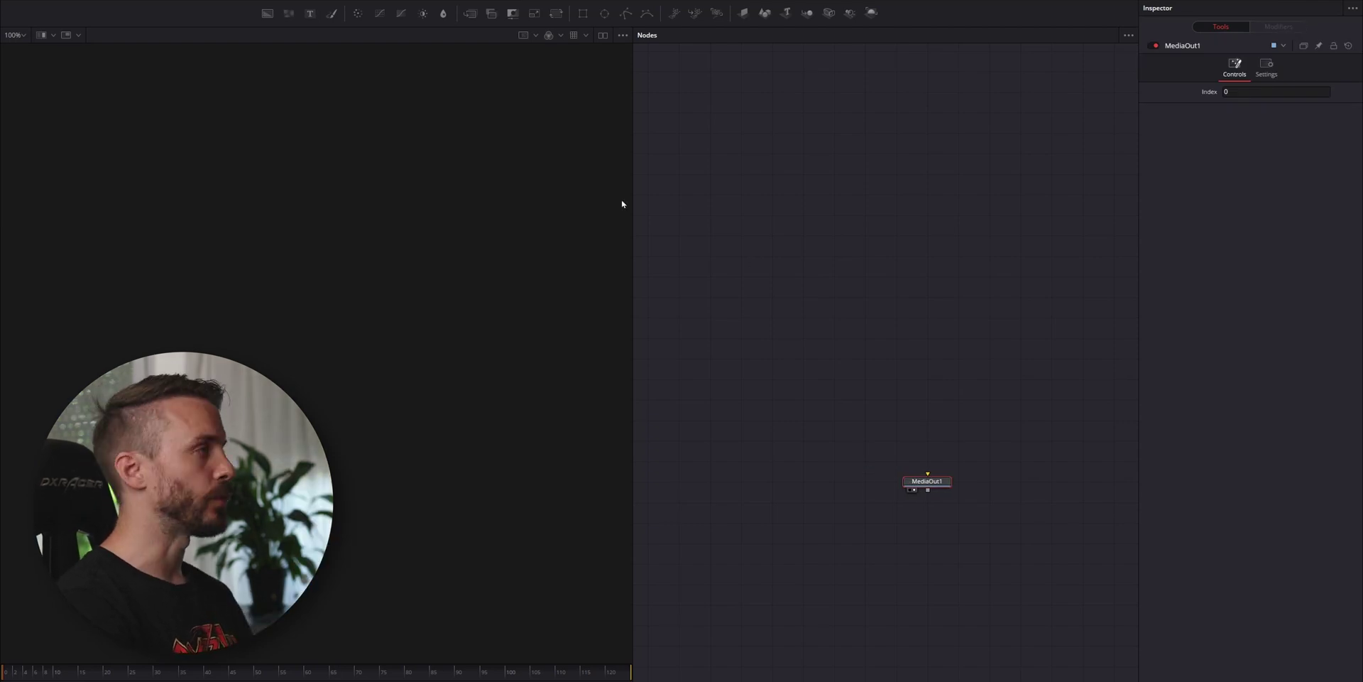
Look through the layout presets available for the workspace.
{"action": "left_click", "coordinate": [461, 8]}
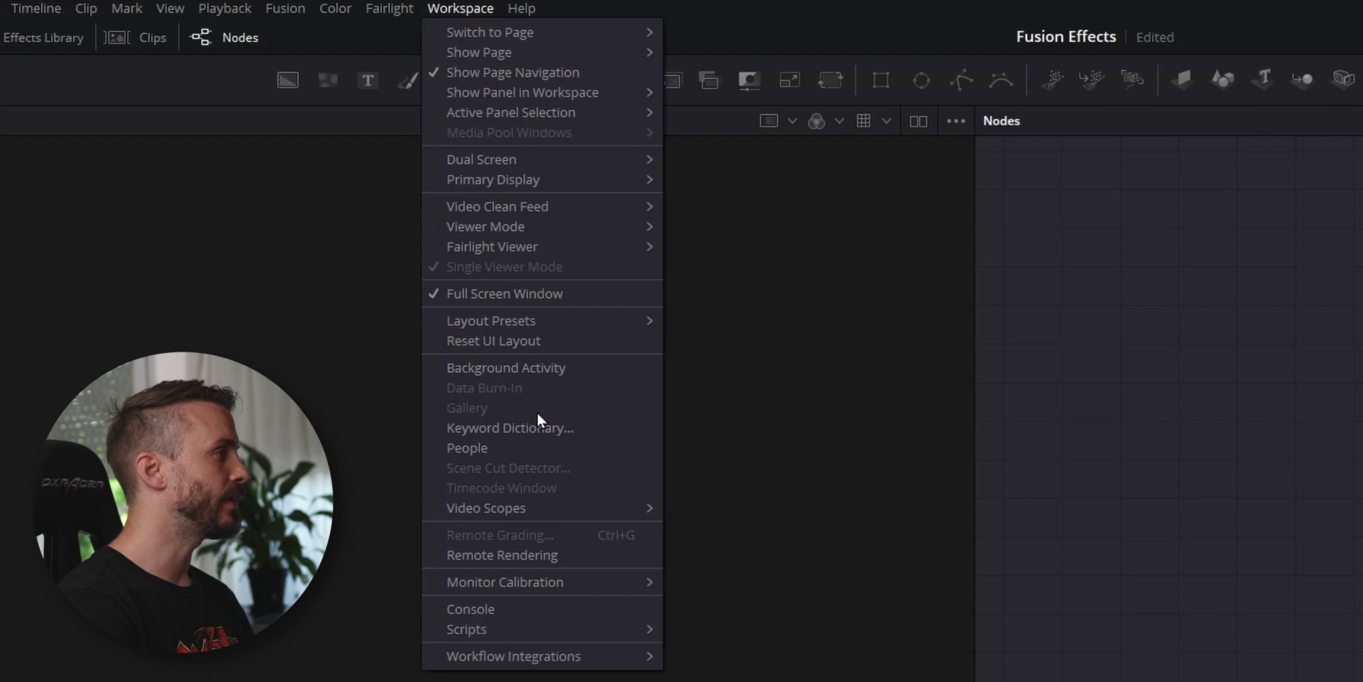
{"action": "mouse_move", "coordinate": [521, 320]}
{"action": "mouse_move", "coordinate": [772, 385]}
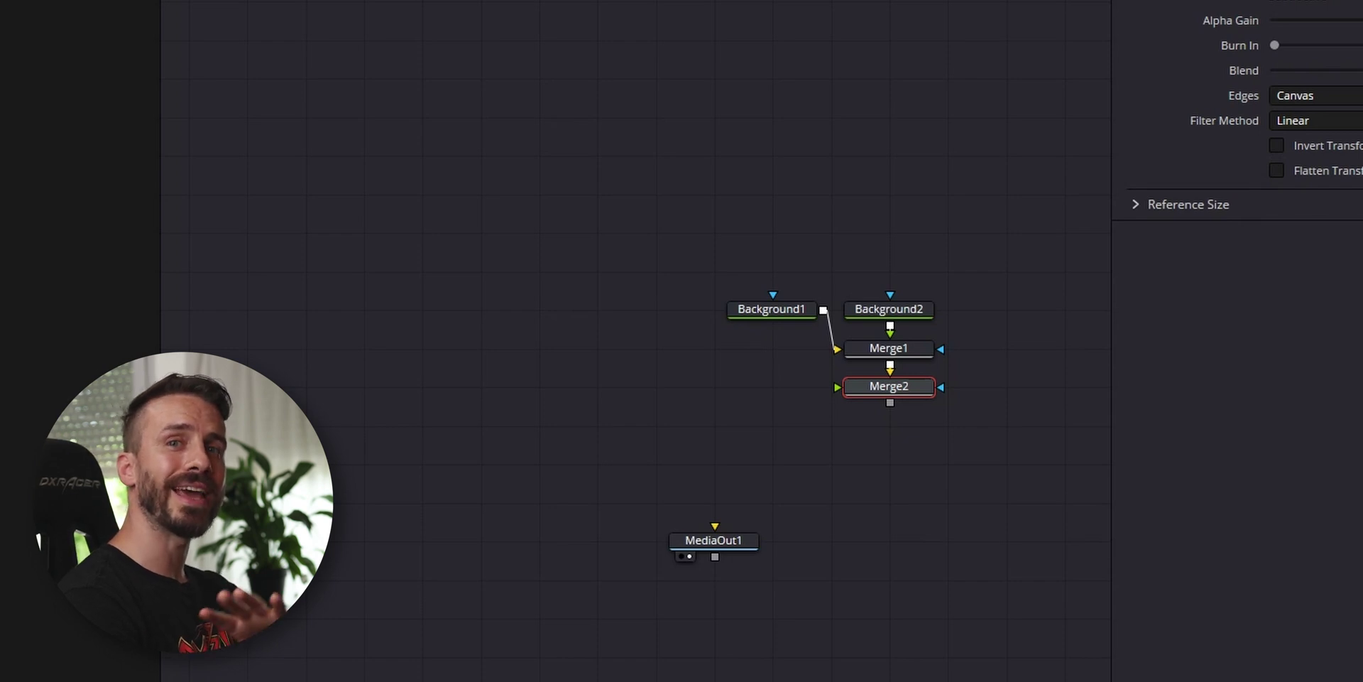
Connect Merge2 to MediaOut1 and line up Background1 and Background2 in a row above Merge1.
{"action": "left_click_drag", "start_coordinate": [645, 175], "coordinate": [936, 430]}
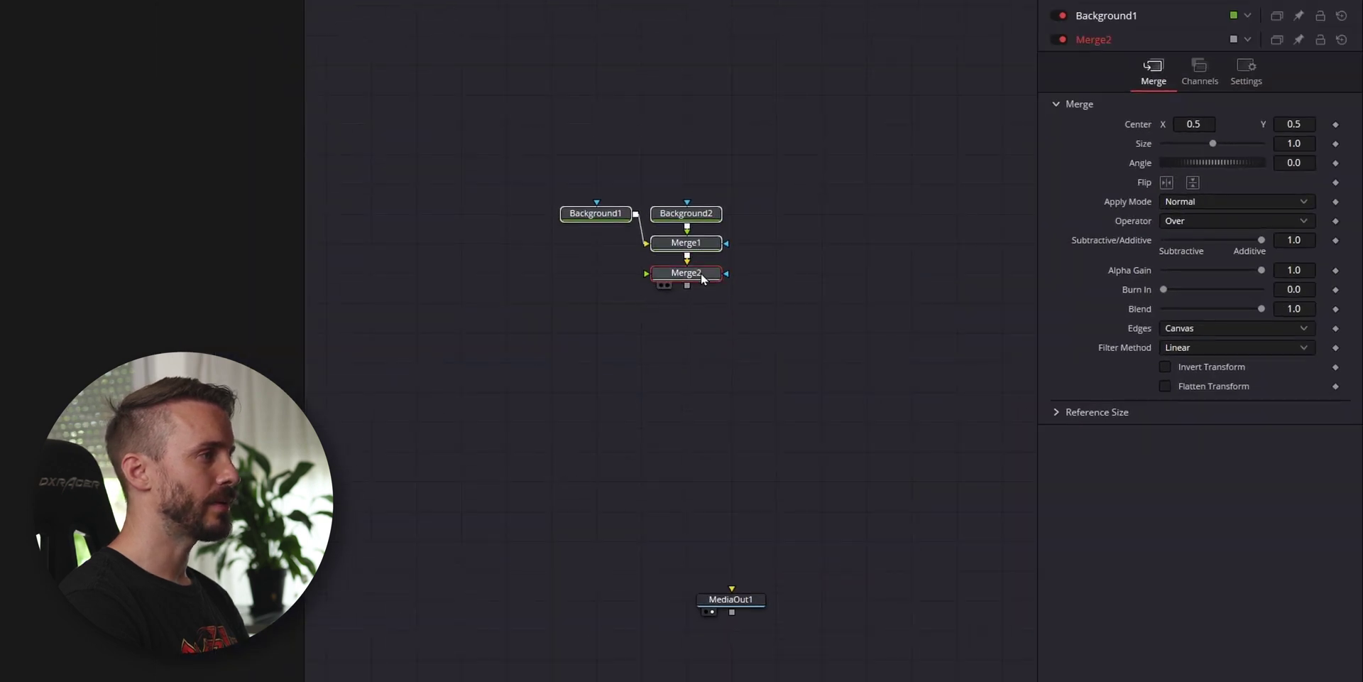
{"action": "left_click_drag", "start_coordinate": [687, 285], "coordinate": [688, 584]}
{"action": "left_click", "coordinate": [698, 218]}
{"action": "left_click_drag", "start_coordinate": [699, 221], "coordinate": [698, 153]}
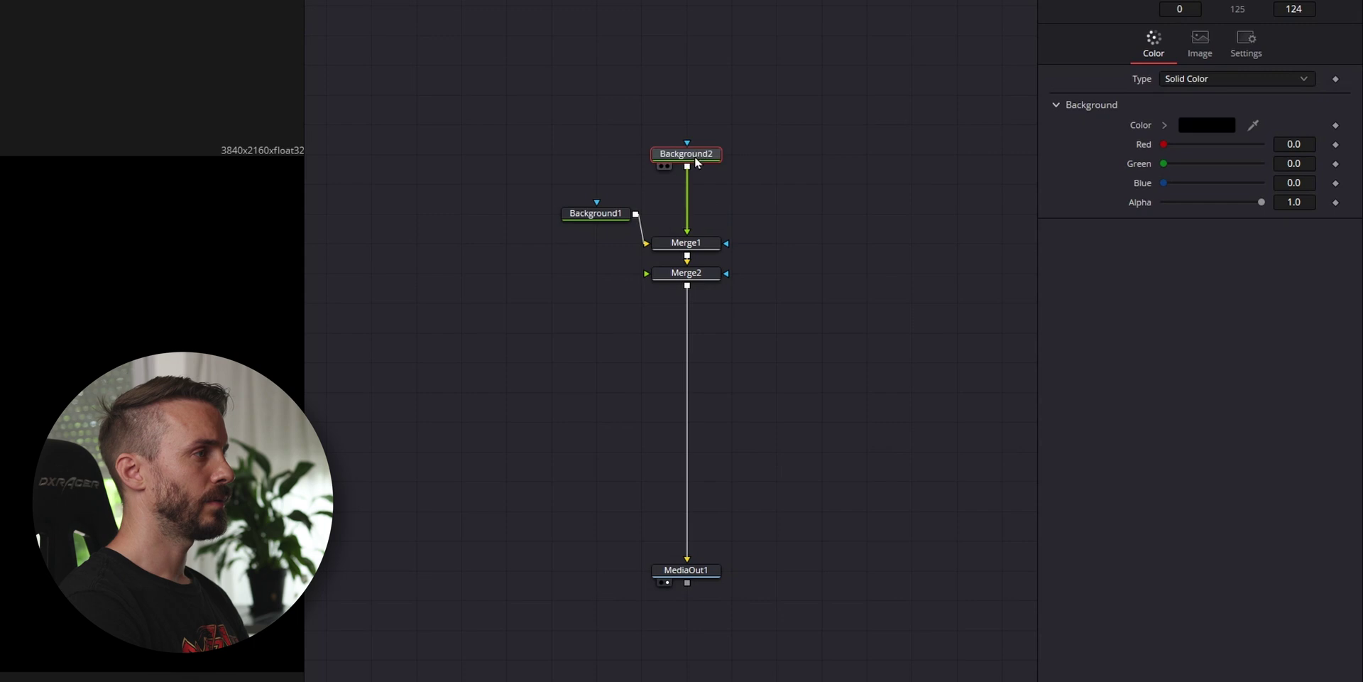
{"action": "left_click", "coordinate": [550, 153]}
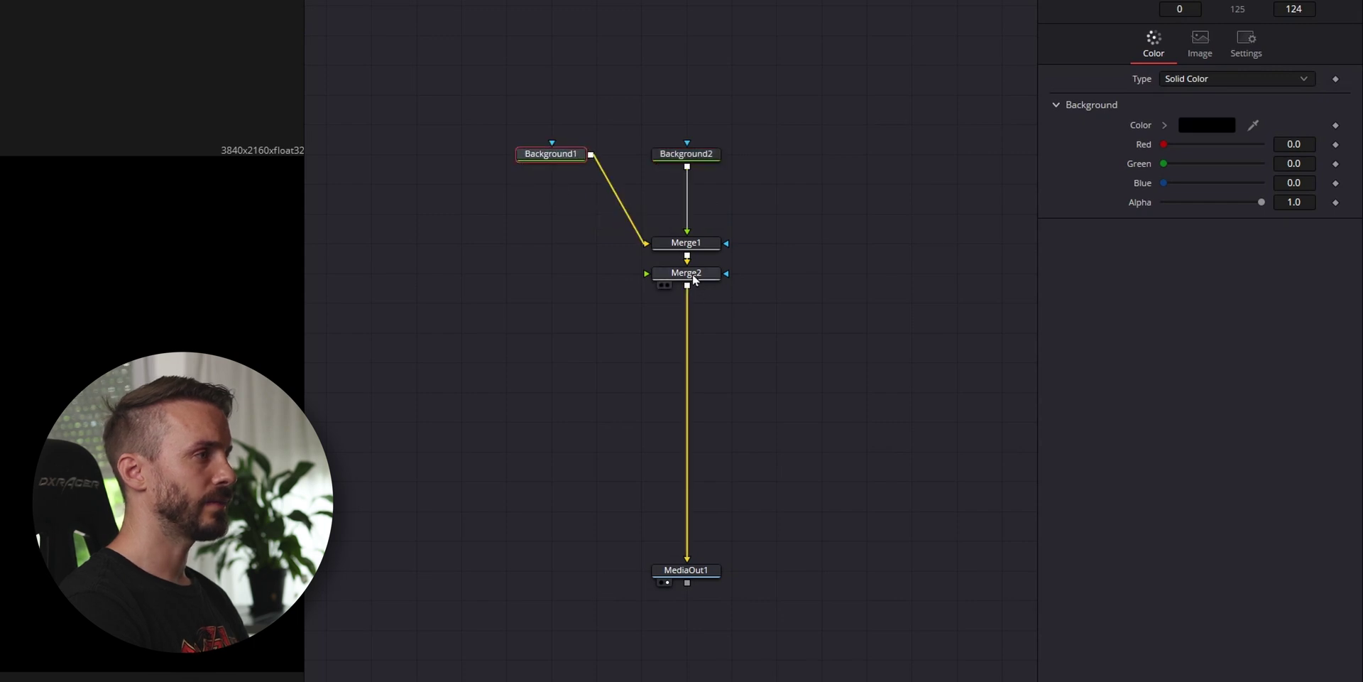
Set the Background2 node's colour to HTML value #49a898.
{"action": "left_click", "coordinate": [703, 153]}
{"action": "left_click", "coordinate": [1179, 128]}
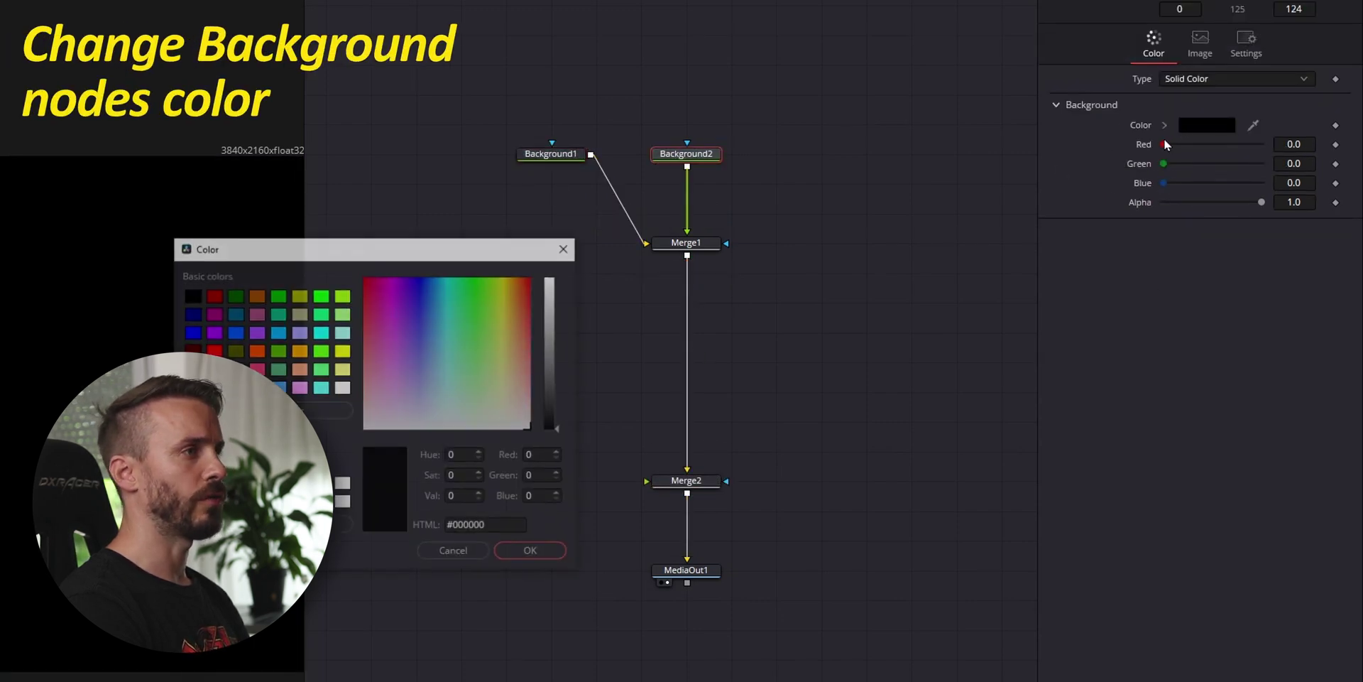
{"action": "double_click", "coordinate": [492, 526]}
{"action": "type", "text": "49a898"}
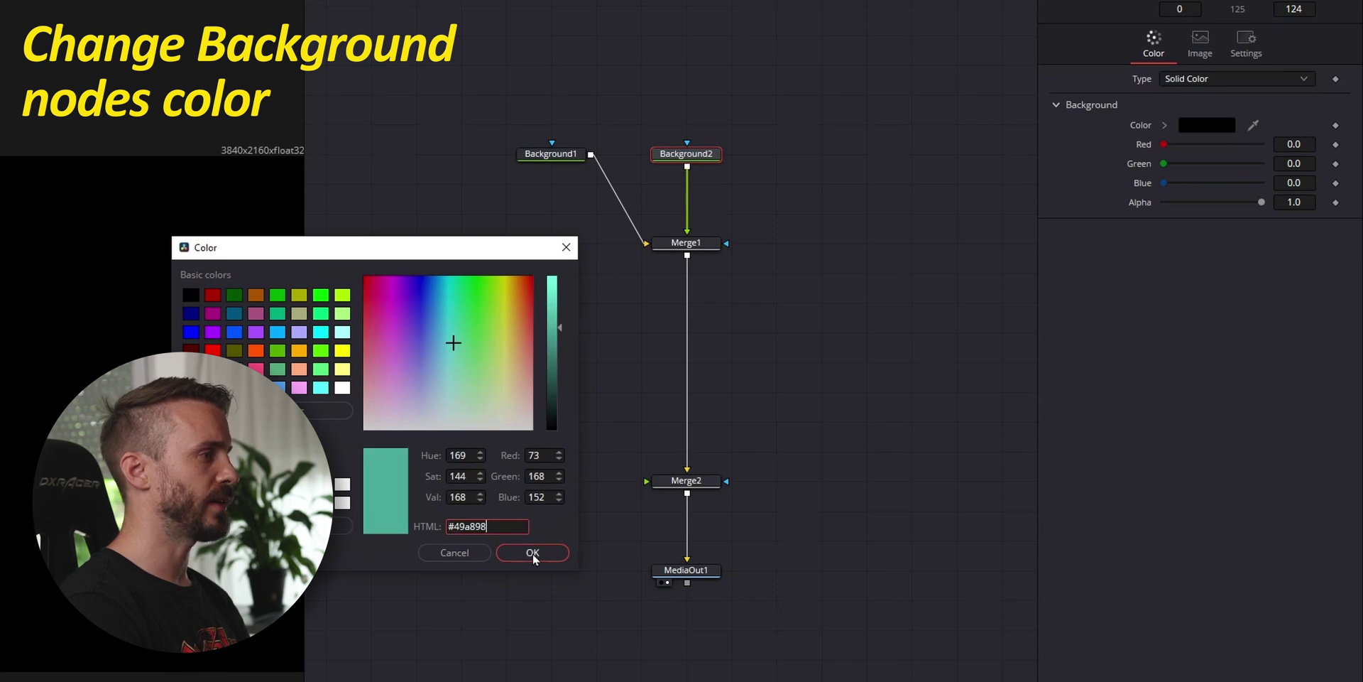
{"action": "left_click", "coordinate": [533, 552]}
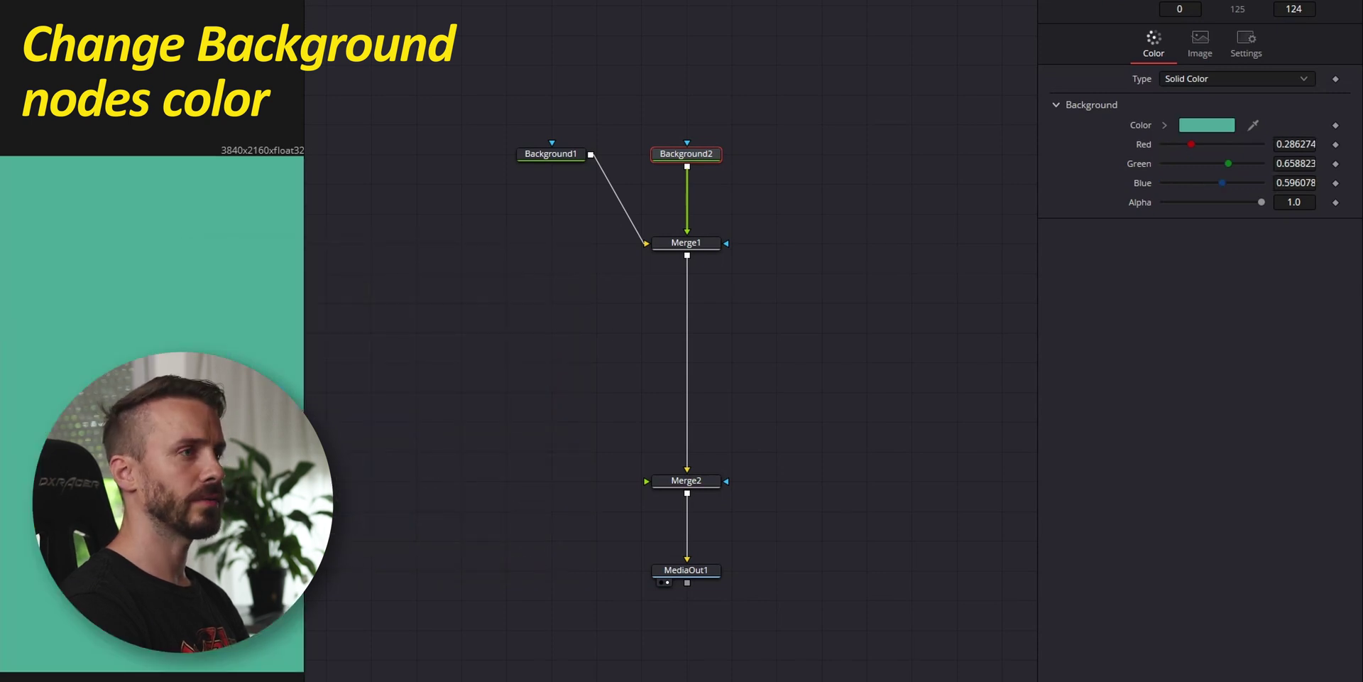
Set the Background1 node's colour to HTML value #b46ef7.
{"action": "left_click", "coordinate": [551, 153]}
{"action": "left_click", "coordinate": [1220, 130]}
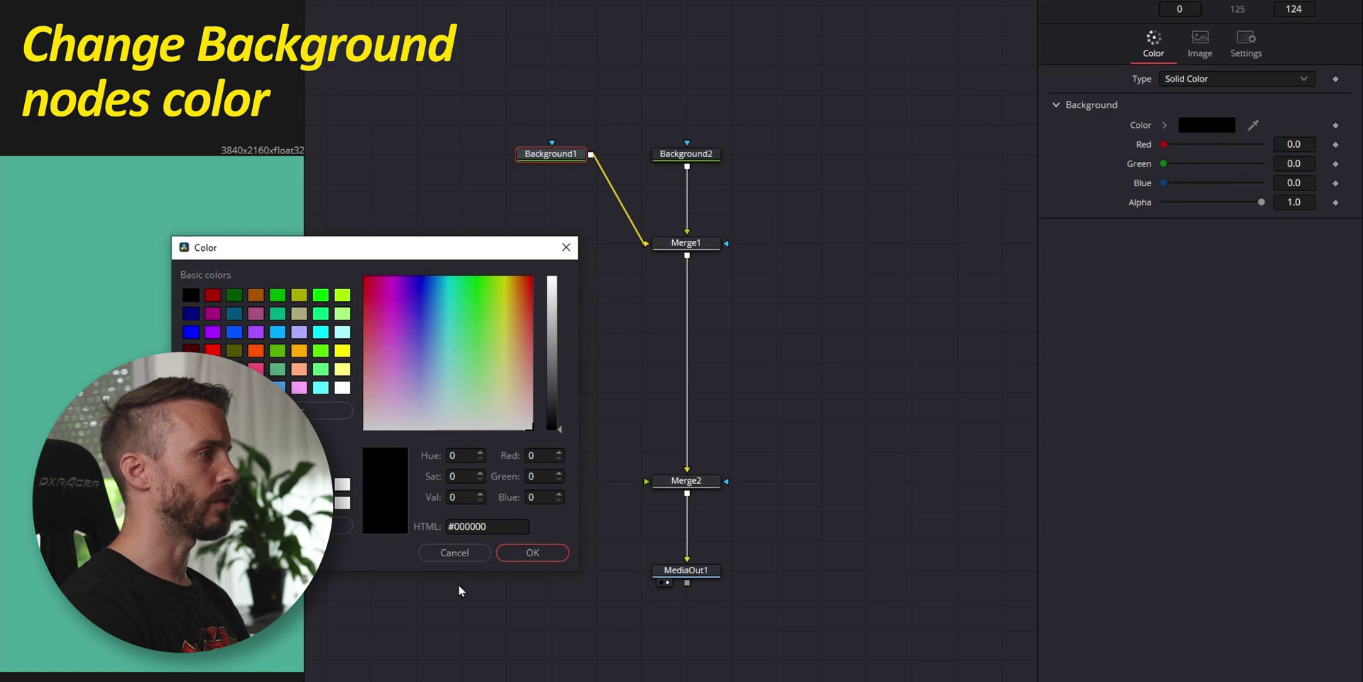
{"action": "triple_click", "coordinate": [503, 526]}
{"action": "type", "text": "#b46ef7"}
{"action": "left_click", "coordinate": [534, 552]}
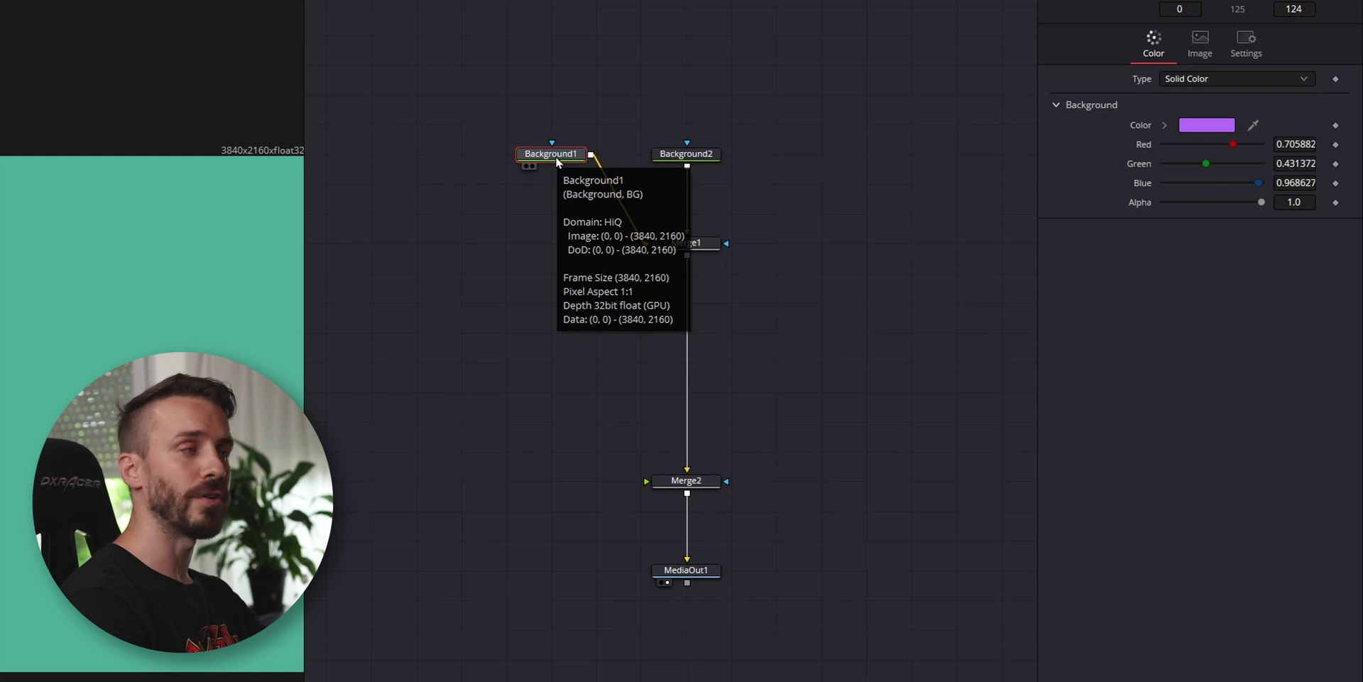
Rename Background1 as Background and Background2 as Foreground.
{"action": "key", "text": "F2"}
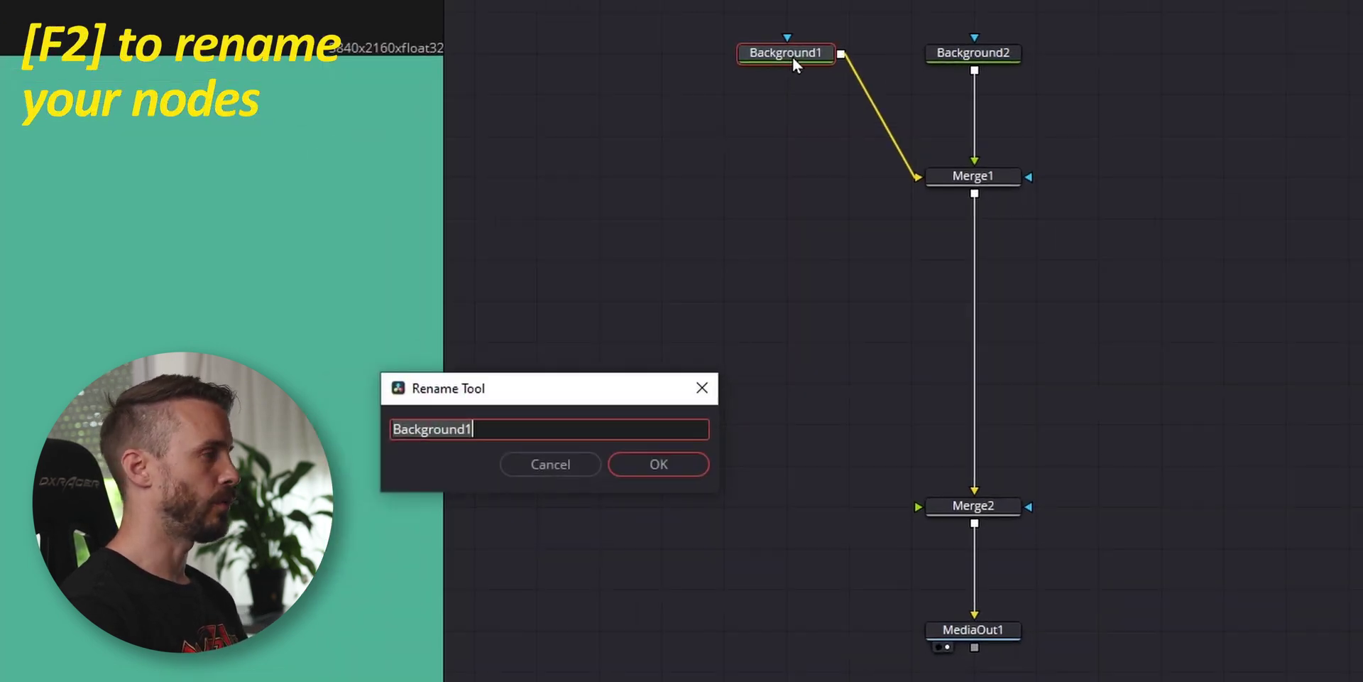
{"action": "left_click", "coordinate": [671, 459]}
{"action": "left_click", "coordinate": [964, 57]}
{"action": "key", "text": "F2"}
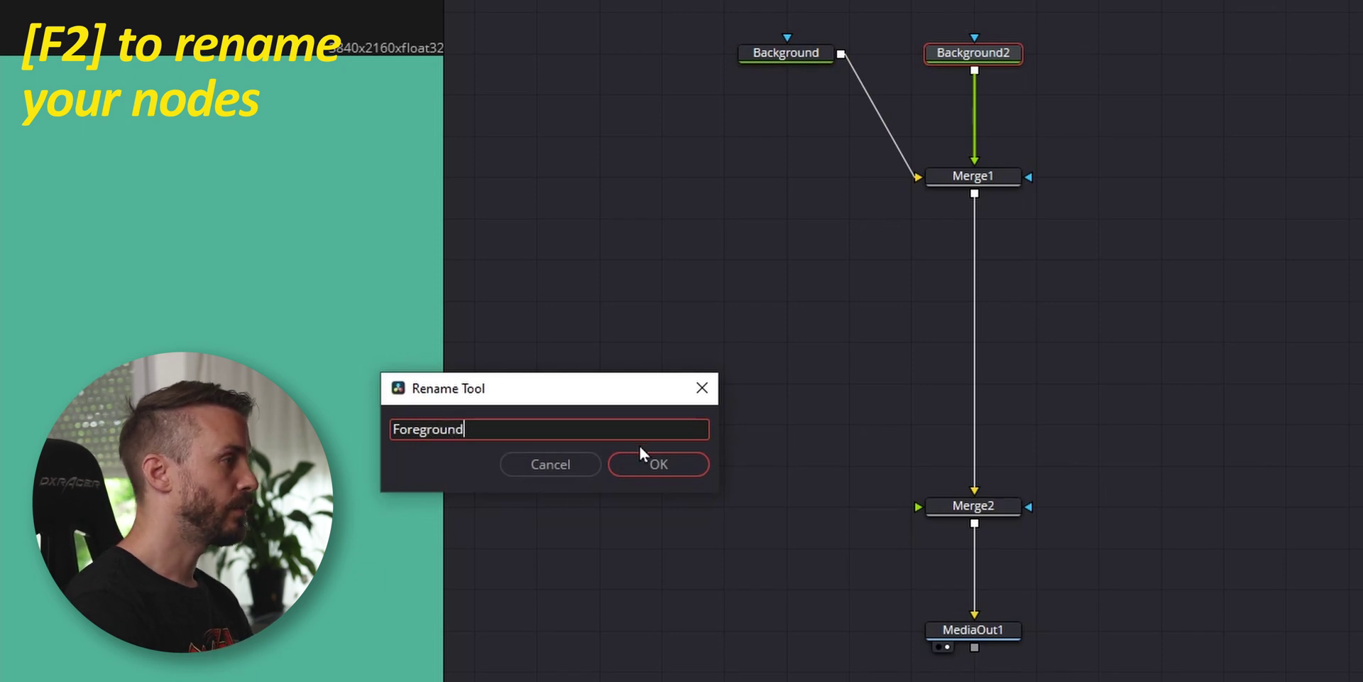
{"action": "left_click", "coordinate": [663, 463]}
Rename Merge1 as Input and Merge2 as Output.
{"action": "left_click", "coordinate": [985, 176]}
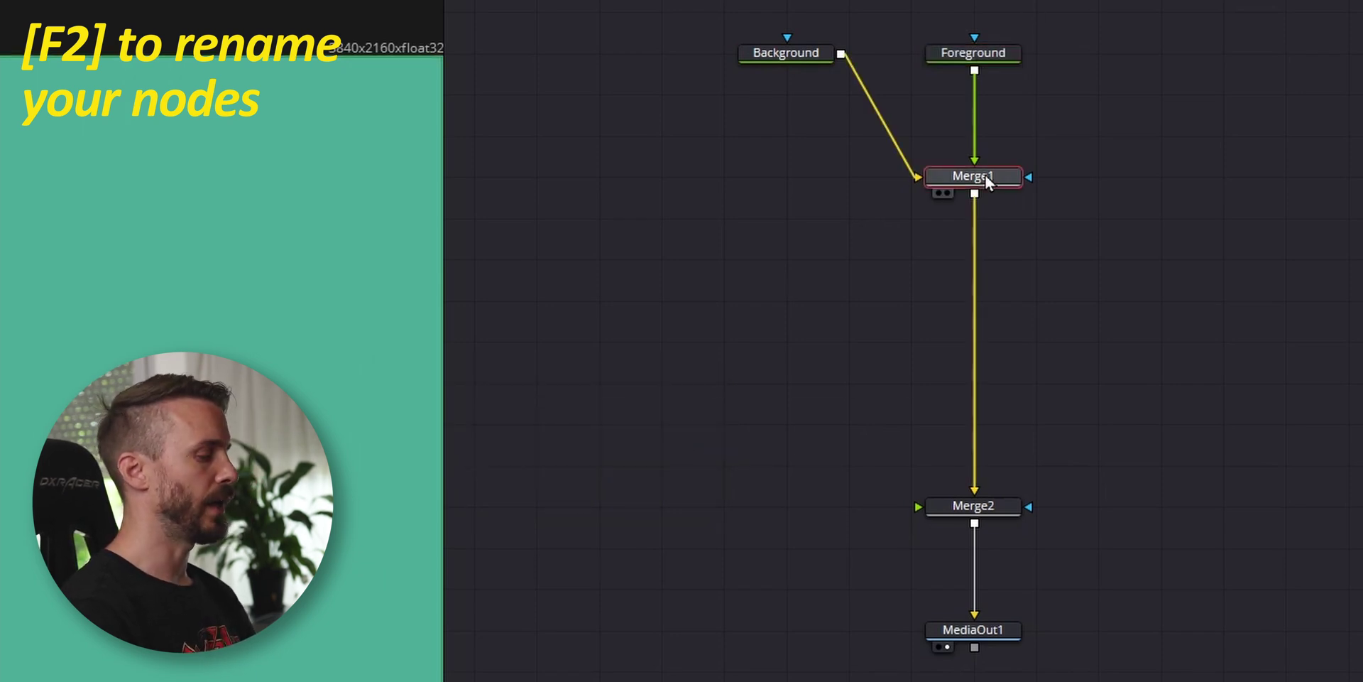
{"action": "key", "text": "F2"}
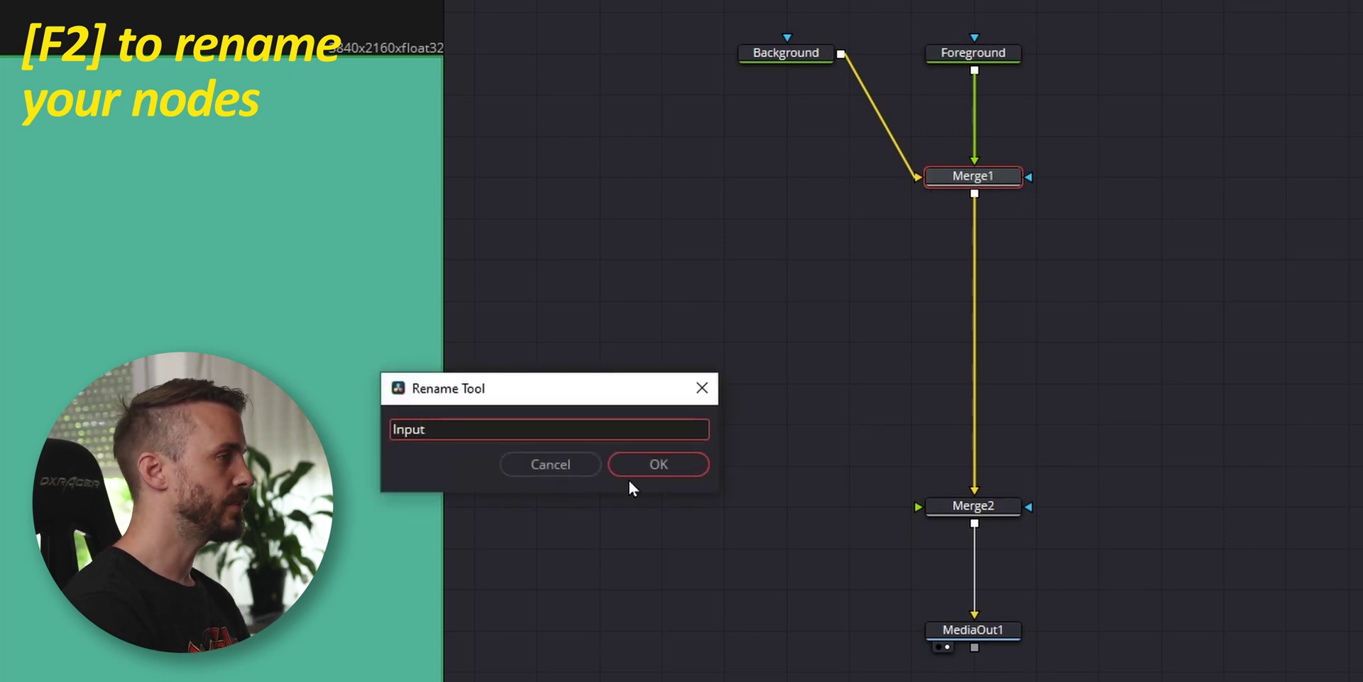
{"action": "left_click", "coordinate": [645, 461]}
{"action": "left_click", "coordinate": [972, 509]}
{"action": "key", "text": "F2"}
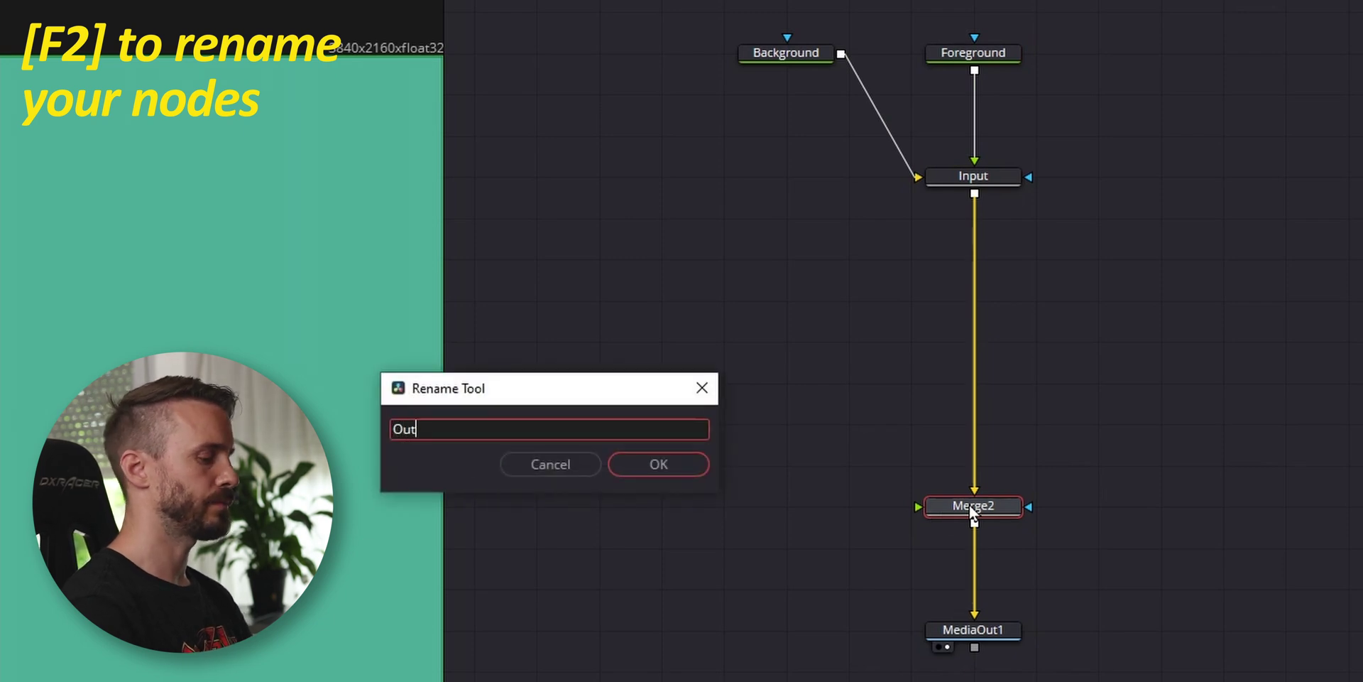
{"action": "type", "text": "Output"}
{"action": "key", "text": "Return"}
Add a Rectangle mask node beside the main chain and set its width to 1.0 and height to 0.55.
{"action": "left_click", "coordinate": [1048, 483]}
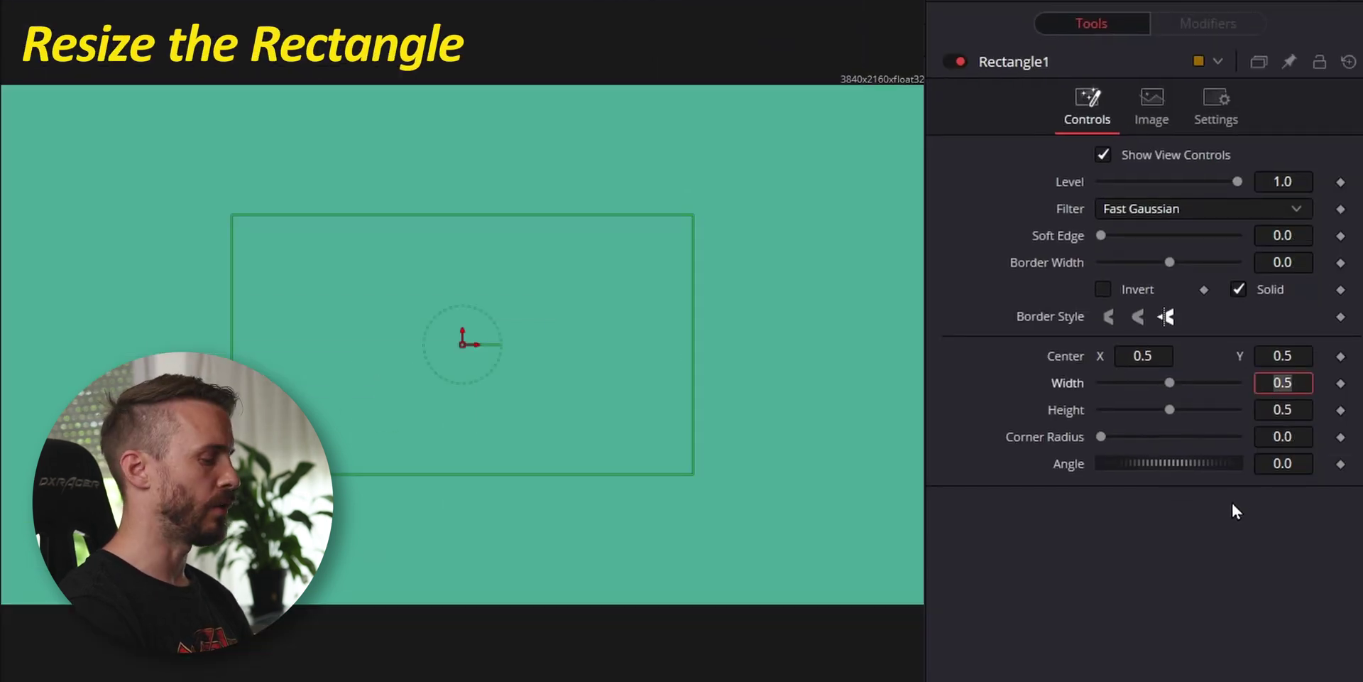
{"action": "type", "text": "1"}
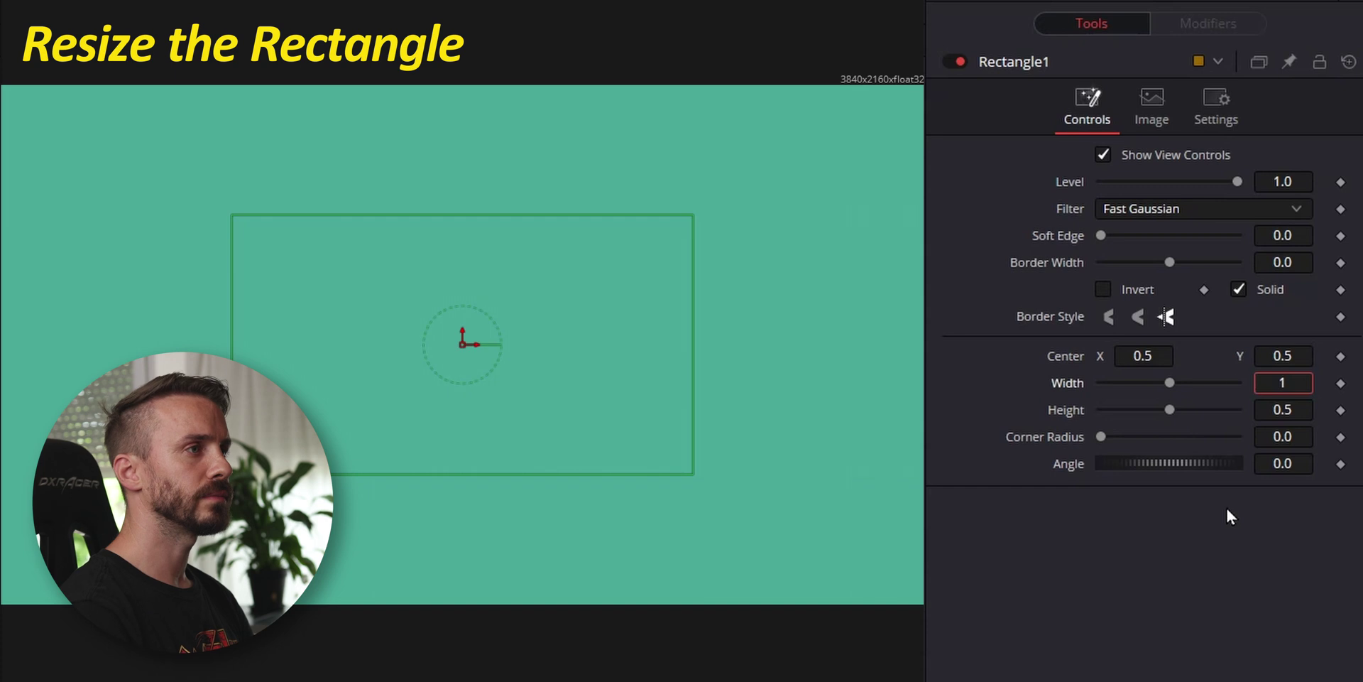
{"action": "key", "text": "Tab"}
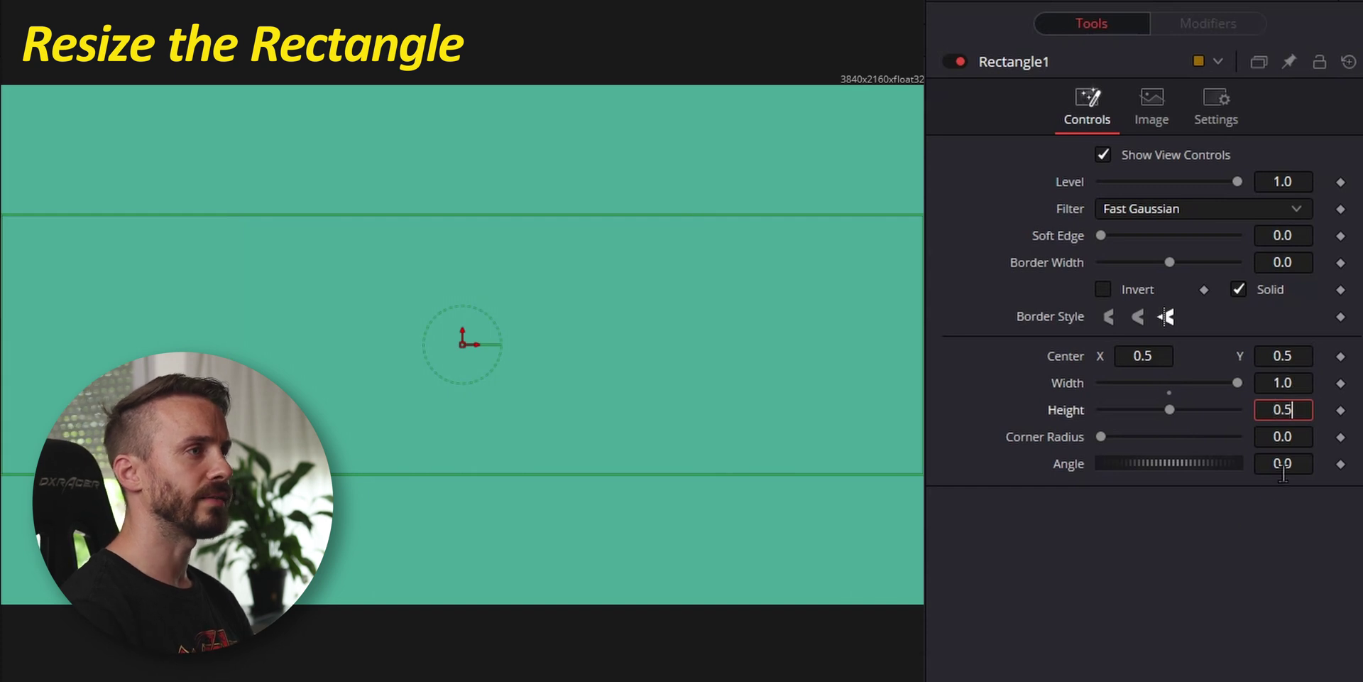
{"action": "type", "text": "0.55"}
{"action": "key", "text": "Tab"}
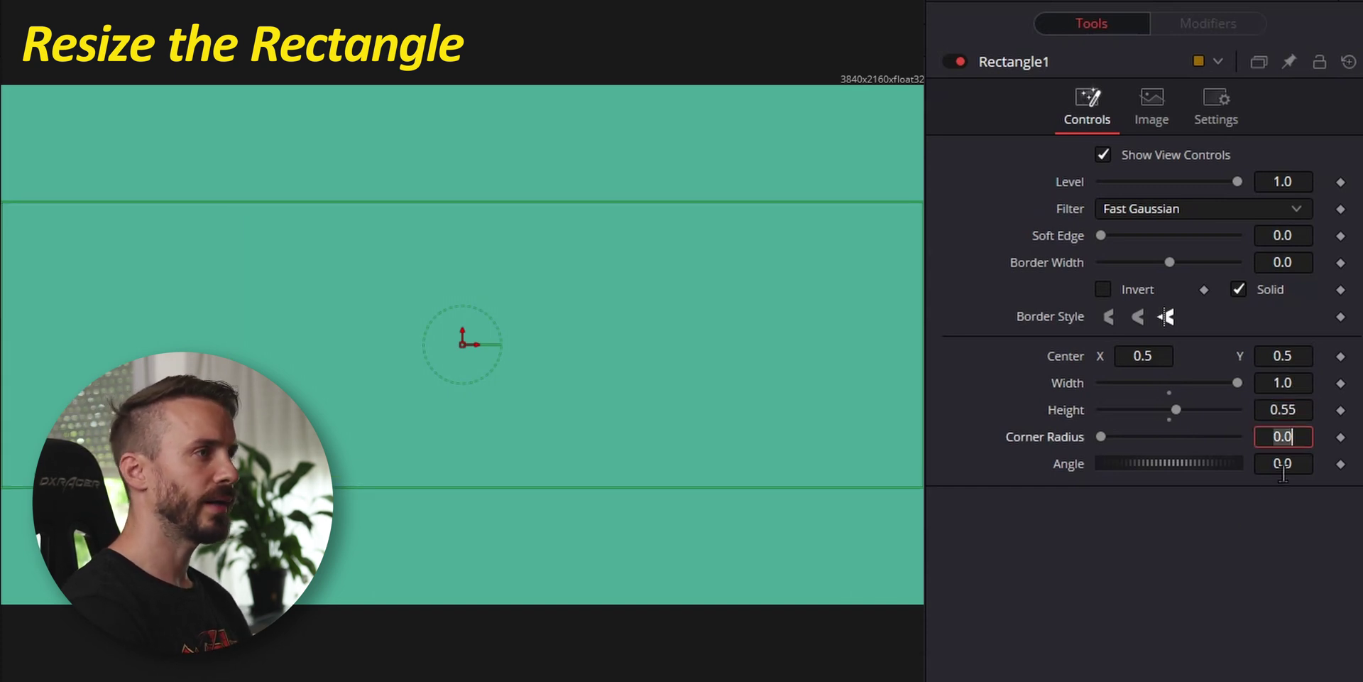
{"action": "key", "text": "Tab"}
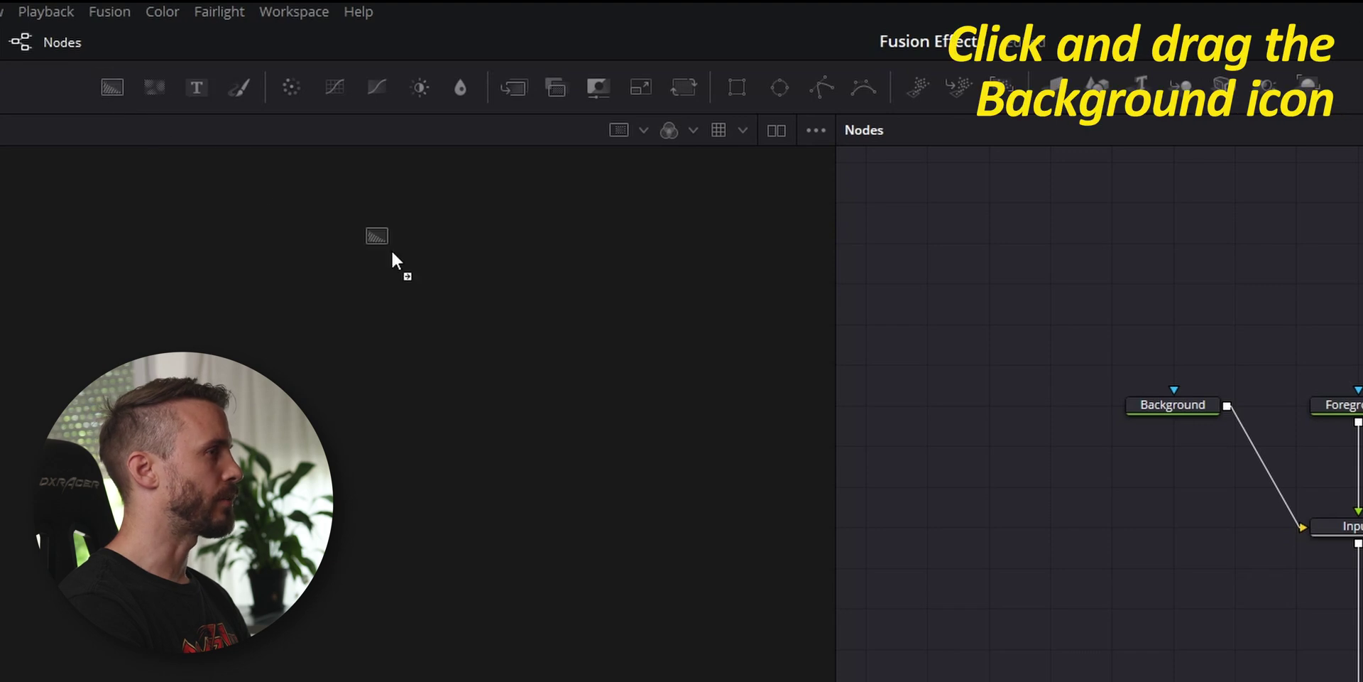
Add a new Background node masked by Rectangle1 and show it in the viewer.
{"action": "left_click_drag", "start_coordinate": [393, 253], "coordinate": [1362, 647]}
{"action": "left_click_drag", "start_coordinate": [1055, 403], "coordinate": [1054, 403]}
{"action": "left_click_drag", "start_coordinate": [1054, 328], "coordinate": [1054, 399]}
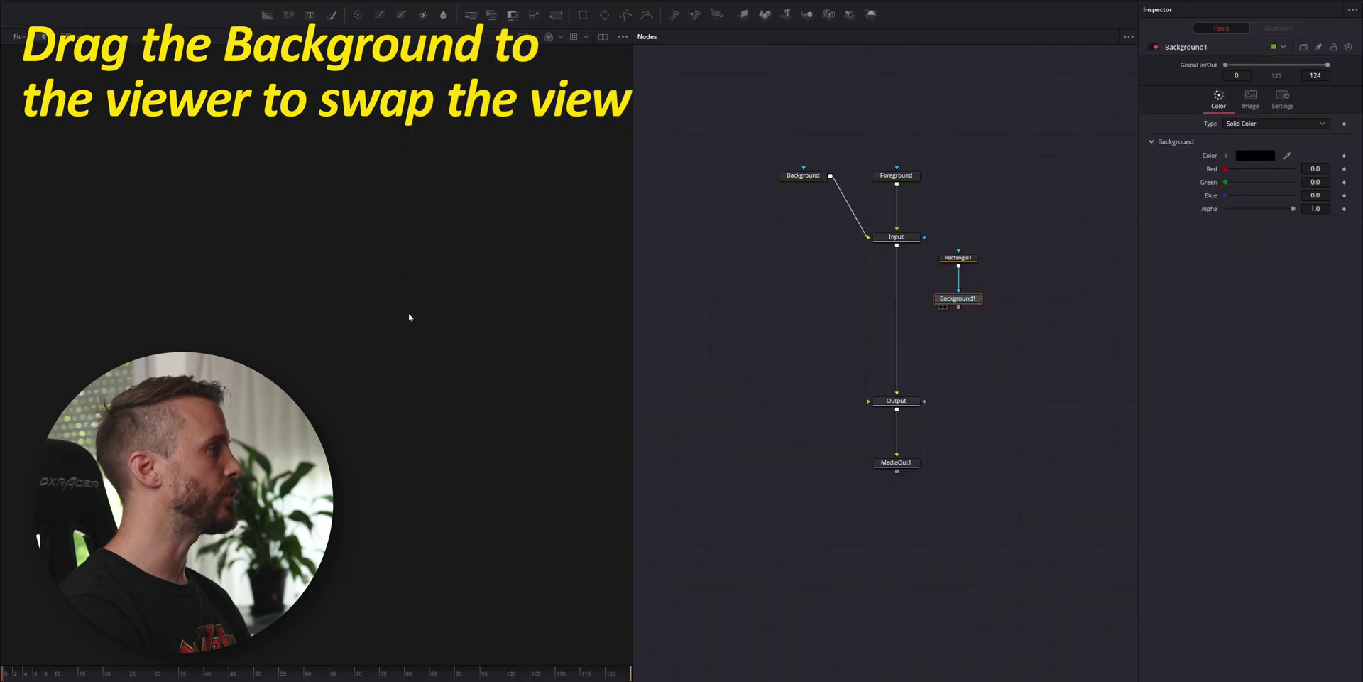
{"action": "left_click_drag", "start_coordinate": [409, 317], "coordinate": [409, 317]}
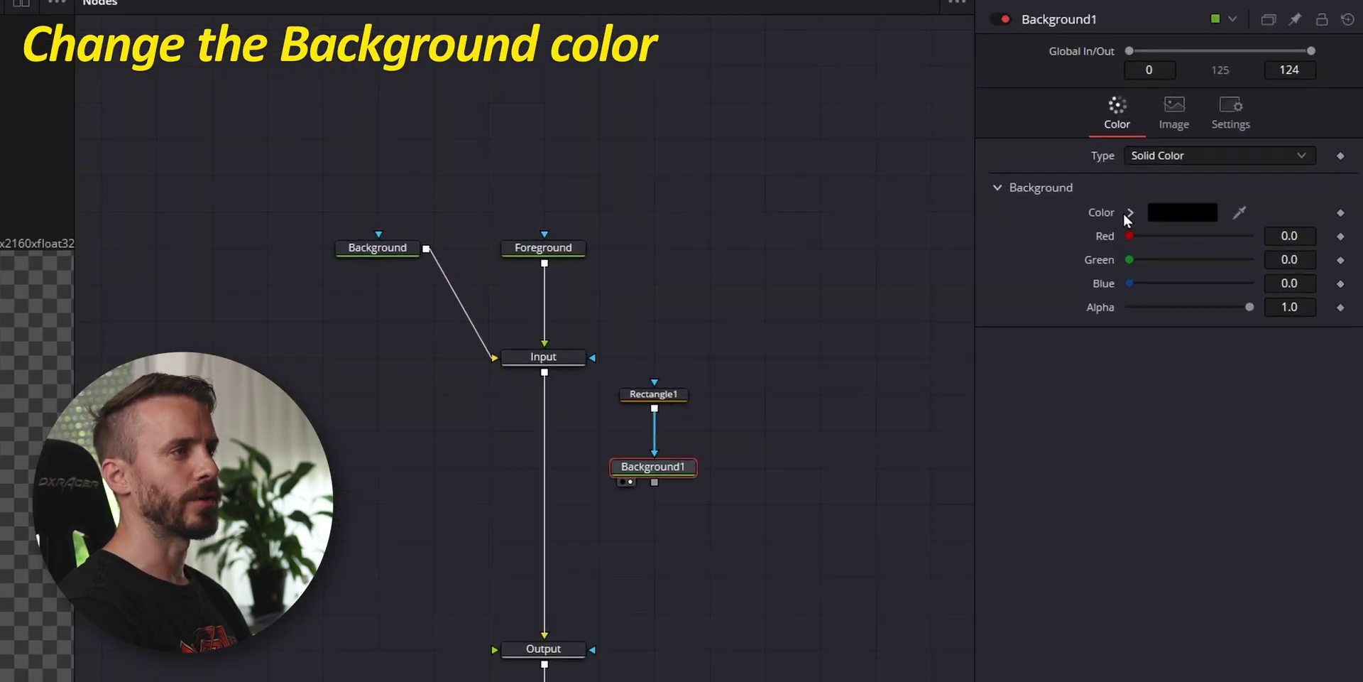
Change the colour of the rectangle-masked Background1 node to white.
{"action": "left_click", "coordinate": [1226, 155]}
{"action": "left_click", "coordinate": [1234, 190]}
{"action": "left_click_drag", "start_coordinate": [1143, 276], "coordinate": [1126, 228]}
{"action": "left_click", "coordinate": [1130, 212]}
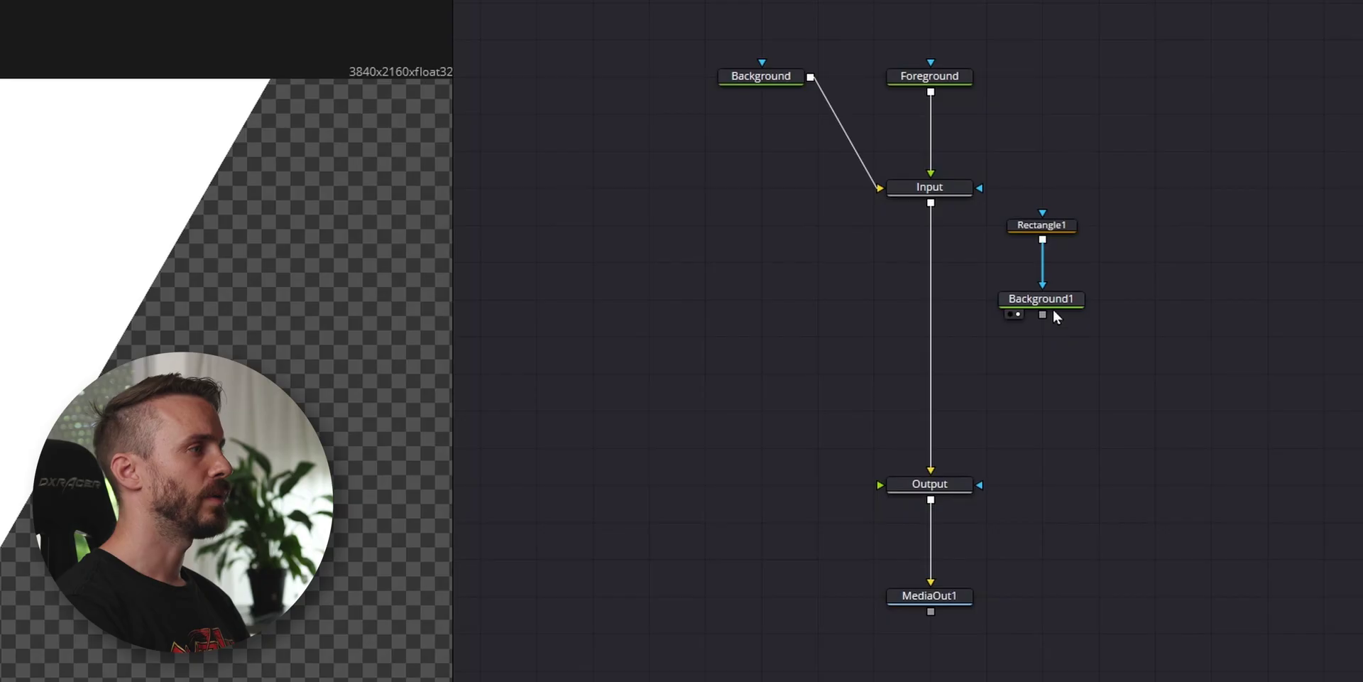
Chain a Transform node and a Merge node after Background1.
{"action": "left_click", "coordinate": [1050, 300]}
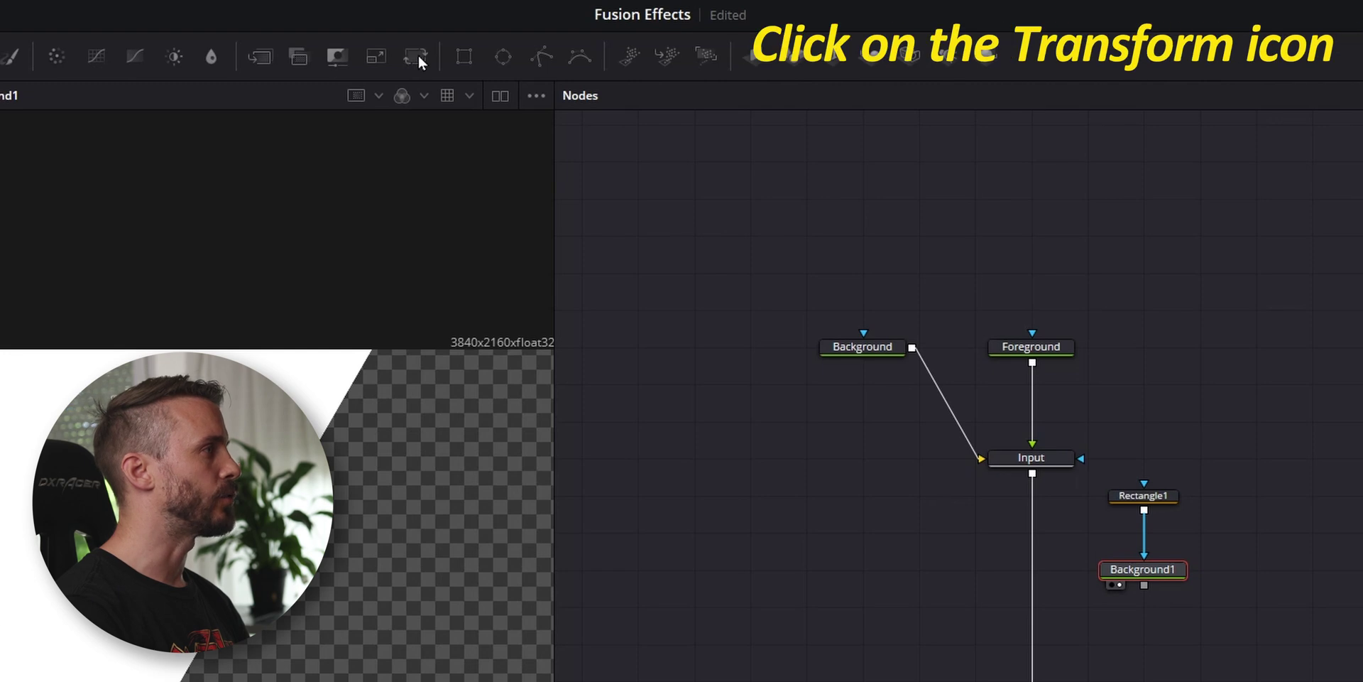
{"action": "left_click", "coordinate": [417, 57]}
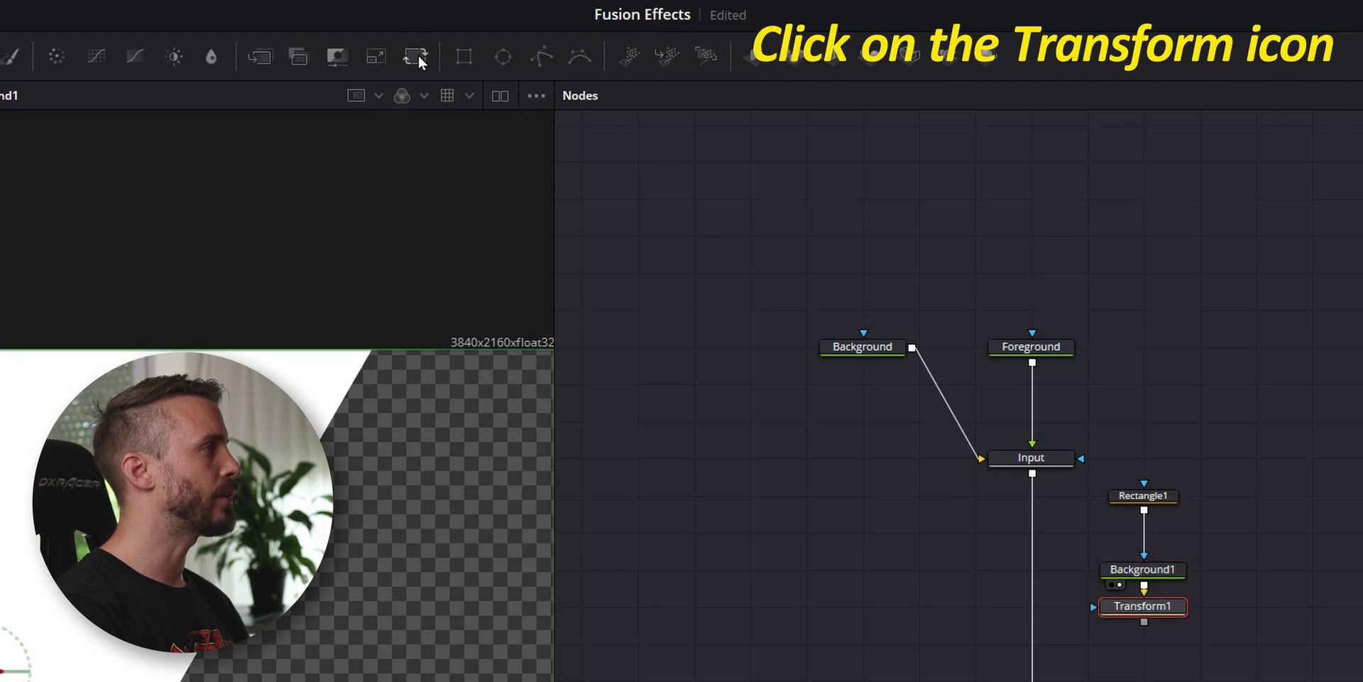
{"action": "left_click", "coordinate": [260, 58]}
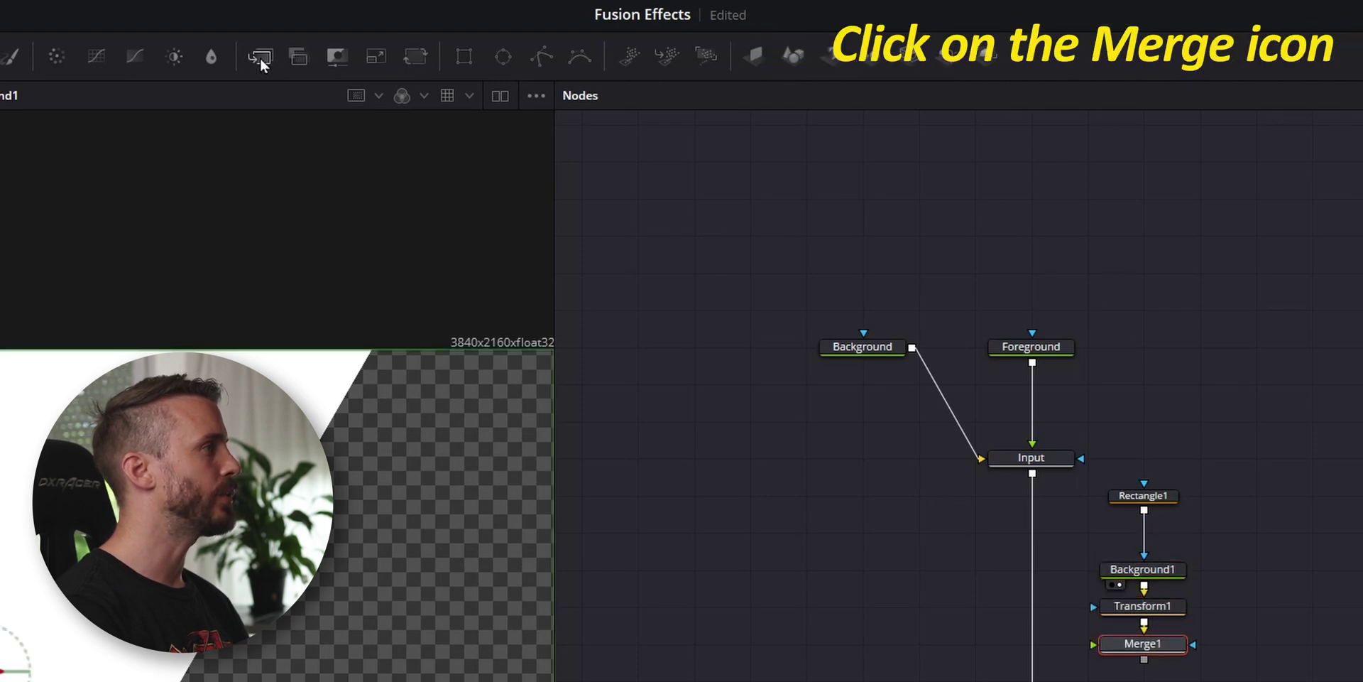
Connect Merge1 to the Output node's foreground input, realign Output above MediaOut1, and show Output in the viewer.
{"action": "left_click_drag", "start_coordinate": [1144, 659], "coordinate": [978, 502]}
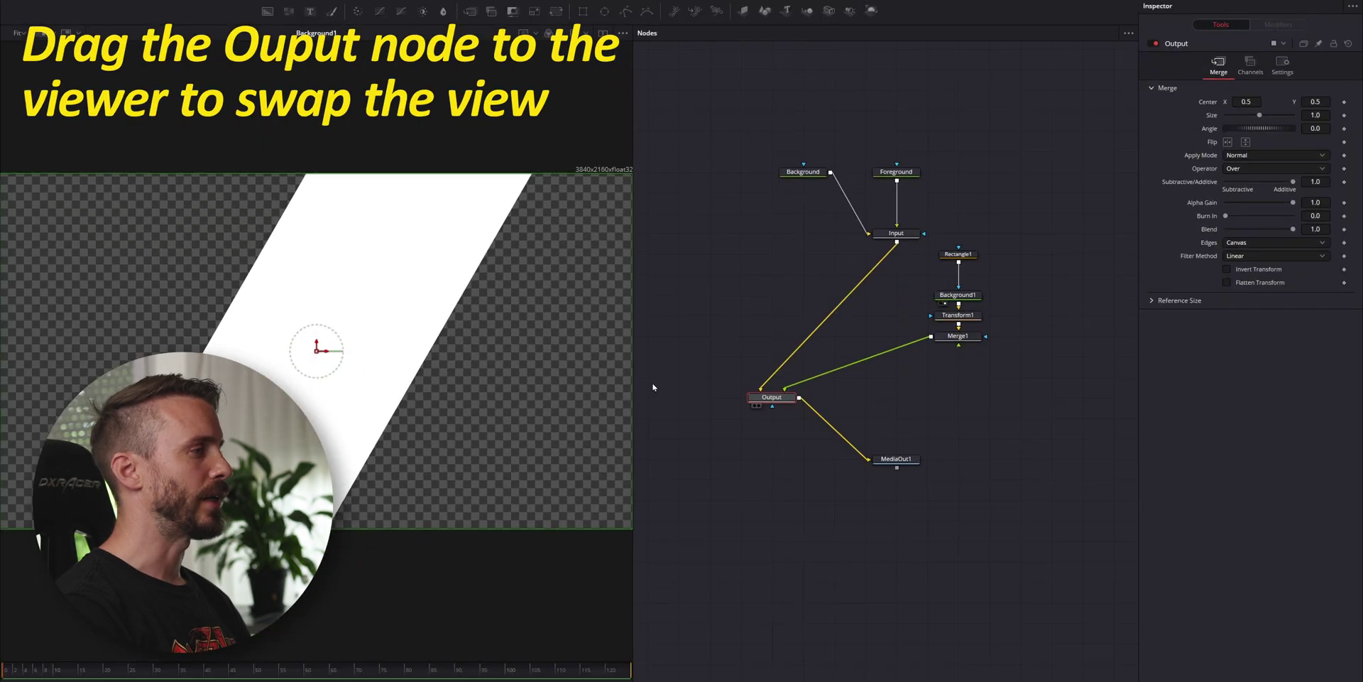
{"action": "left_click_drag", "start_coordinate": [772, 397], "coordinate": [897, 397]}
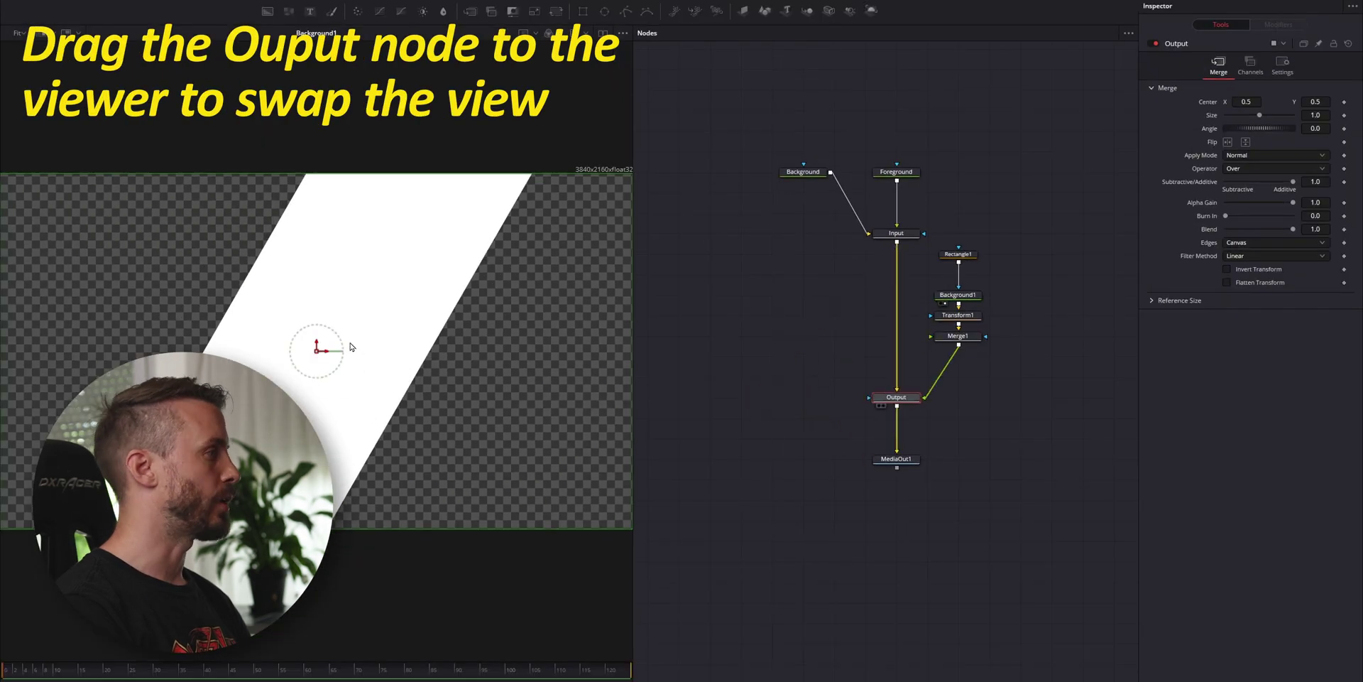
{"action": "left_click_drag", "start_coordinate": [347, 345], "coordinate": [342, 345]}
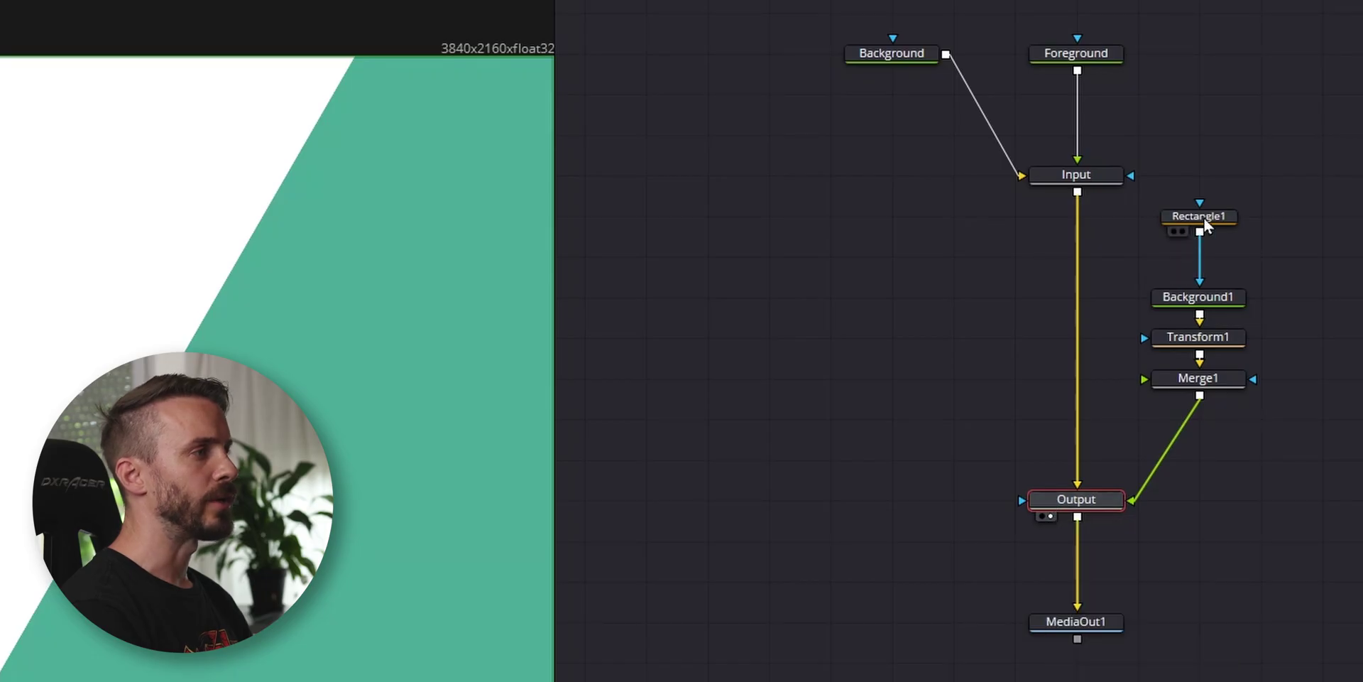
Rename the Rectangle1 node to Banner and the Background1 node to BannerBG.
{"action": "left_click", "coordinate": [1201, 217]}
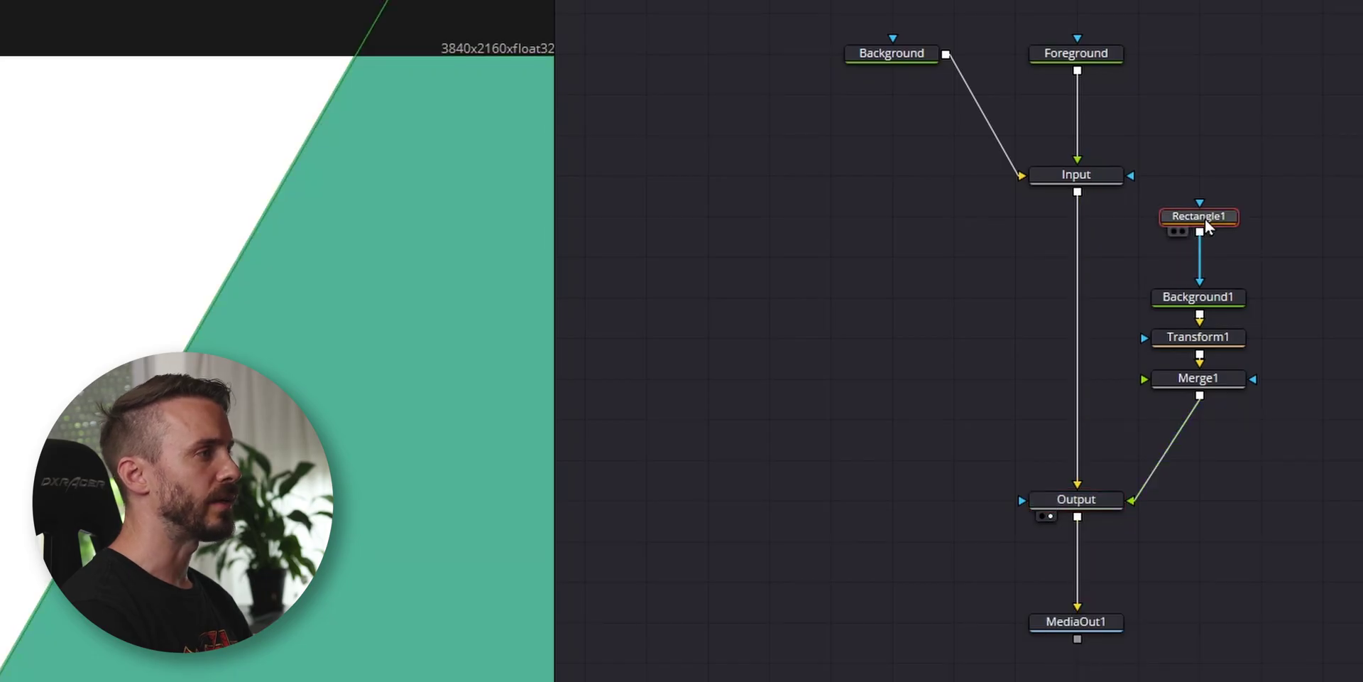
{"action": "key", "text": "F2"}
{"action": "type", "text": "Banner"}
{"action": "key", "text": "Return"}
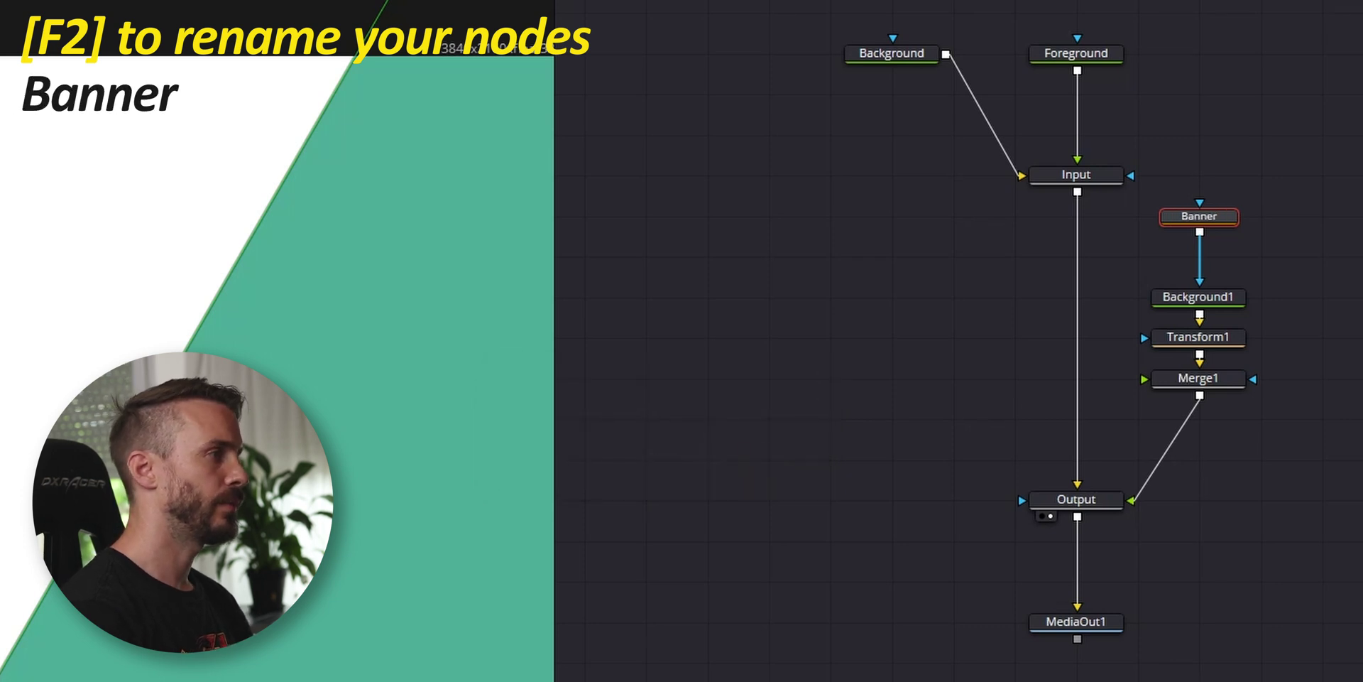
{"action": "left_click", "coordinate": [1203, 305]}
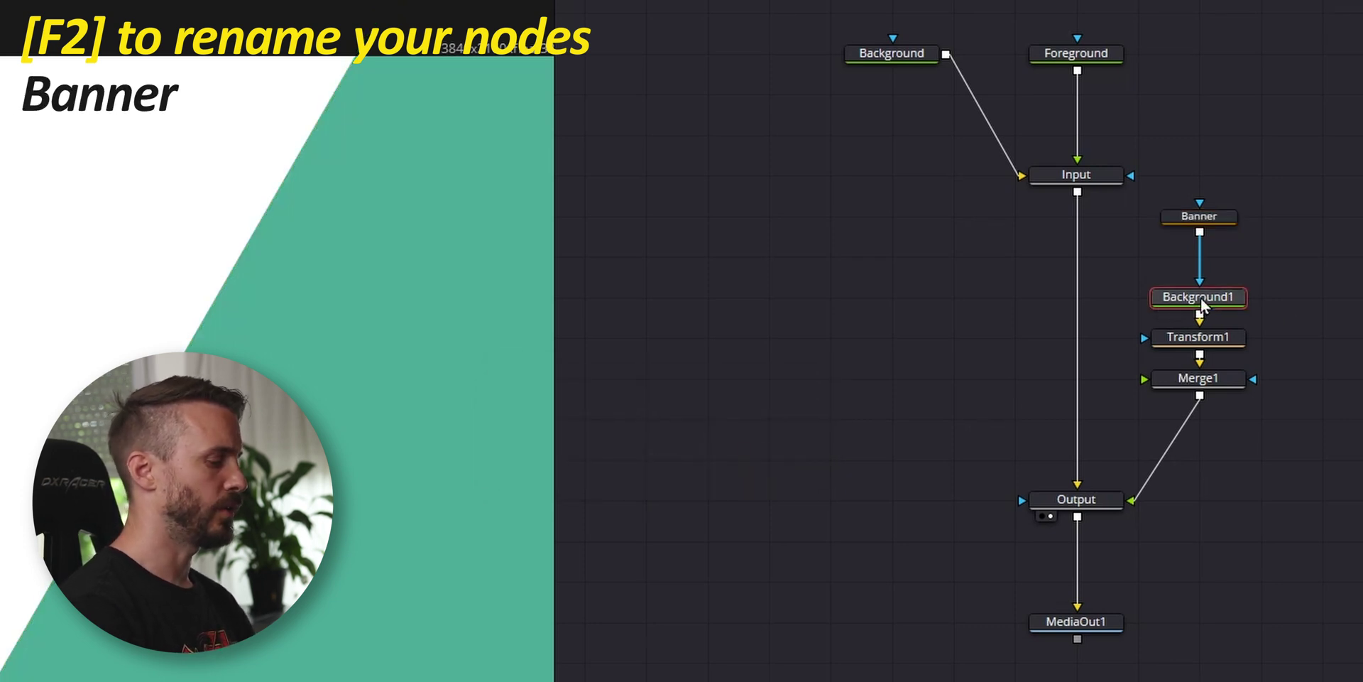
{"action": "key", "text": "F2"}
{"action": "type", "text": "BannerBG"}
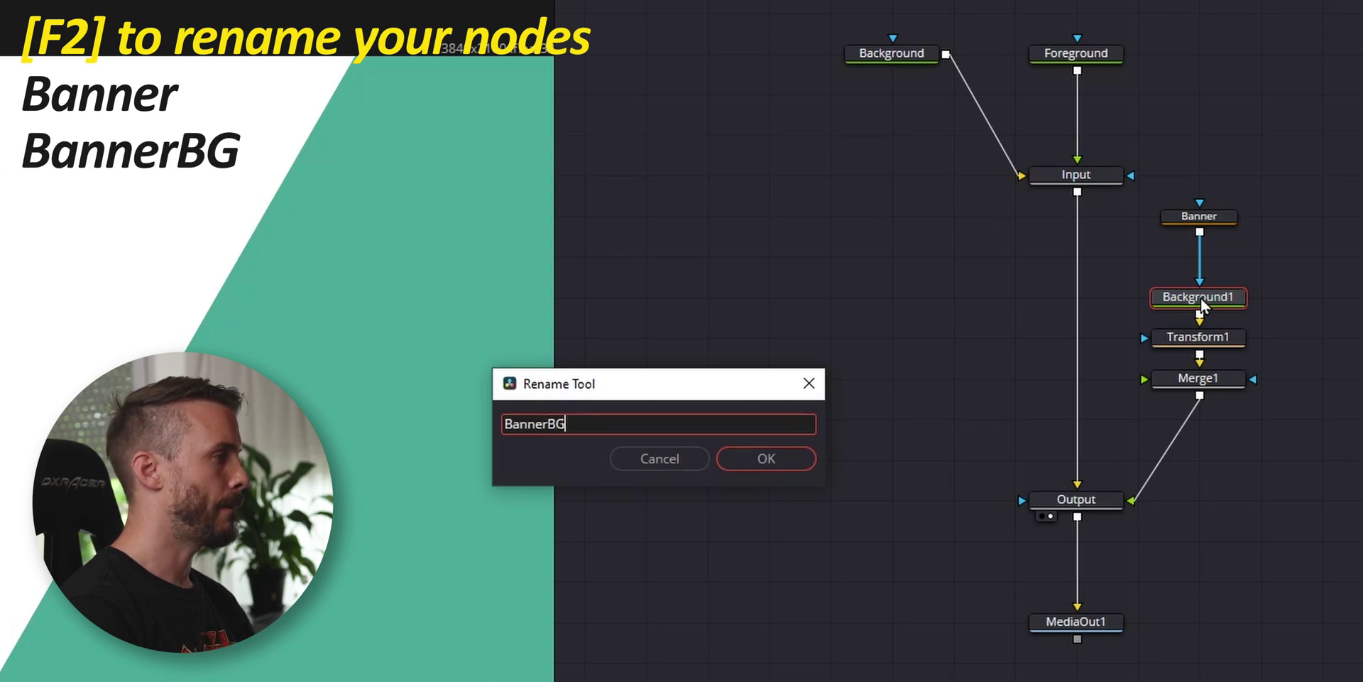
{"action": "key", "text": "Return"}
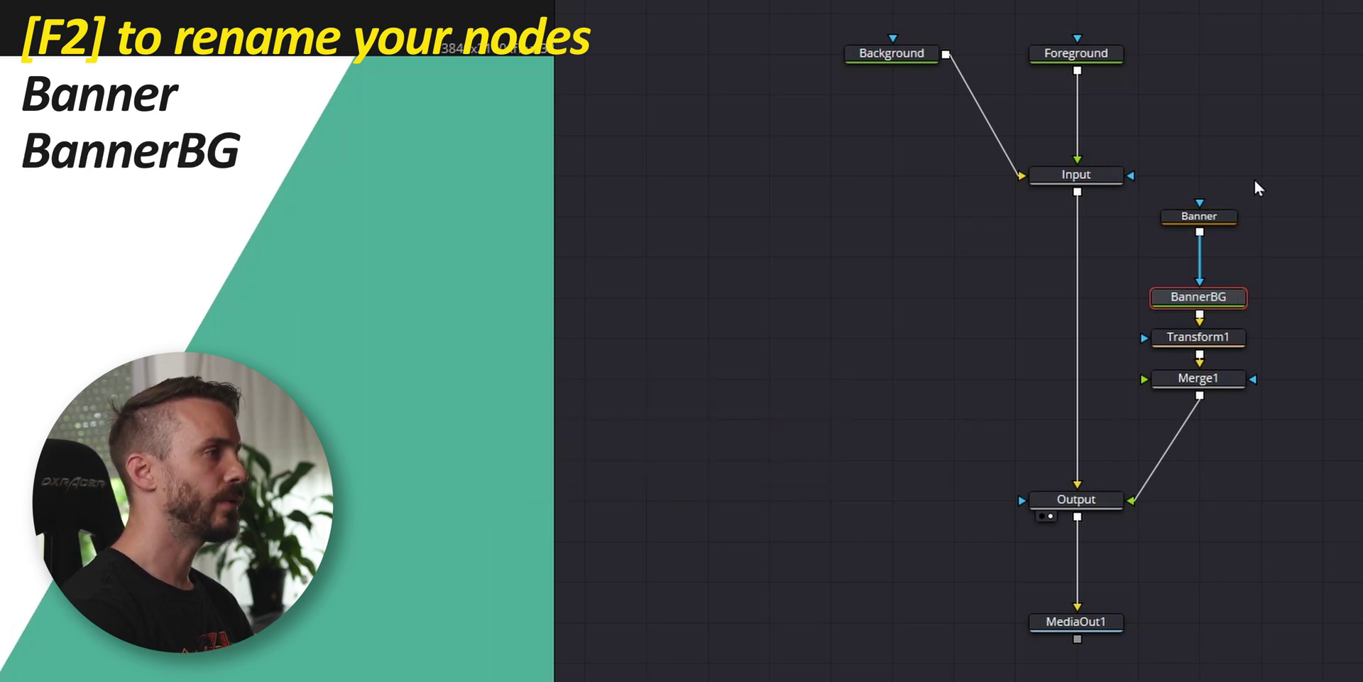
Rename the Transform1 node to BannerTR.
{"action": "left_click", "coordinate": [1219, 334]}
{"action": "key", "text": "F2"}
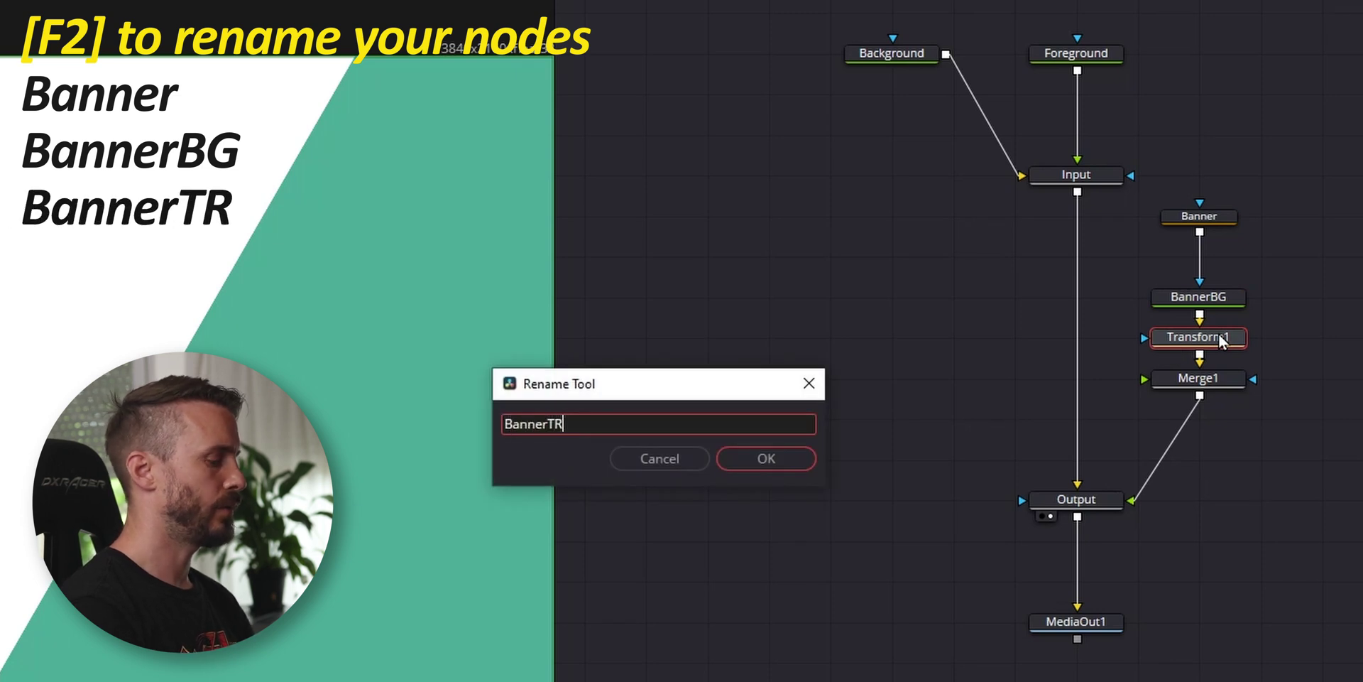
{"action": "key", "text": "Return"}
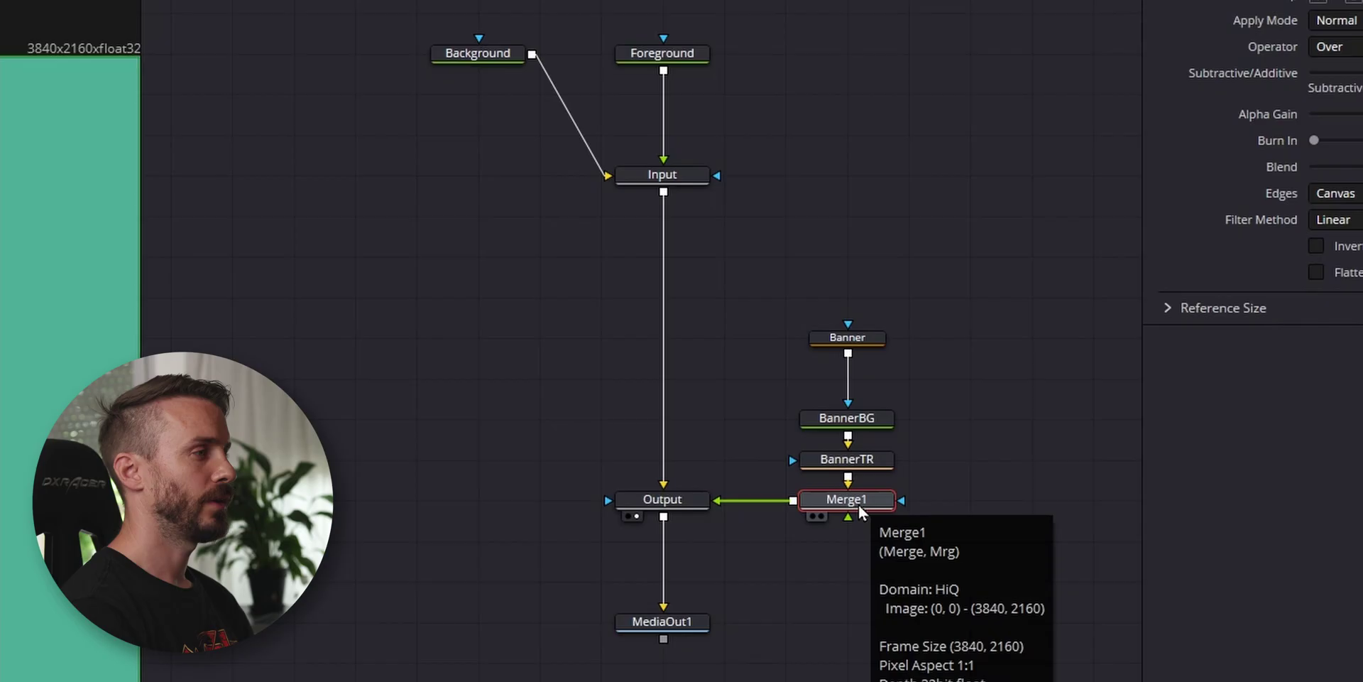
Compare the modifiers offered for the Size and Center parameters of the BannerTR node.
{"action": "left_click", "coordinate": [855, 465]}
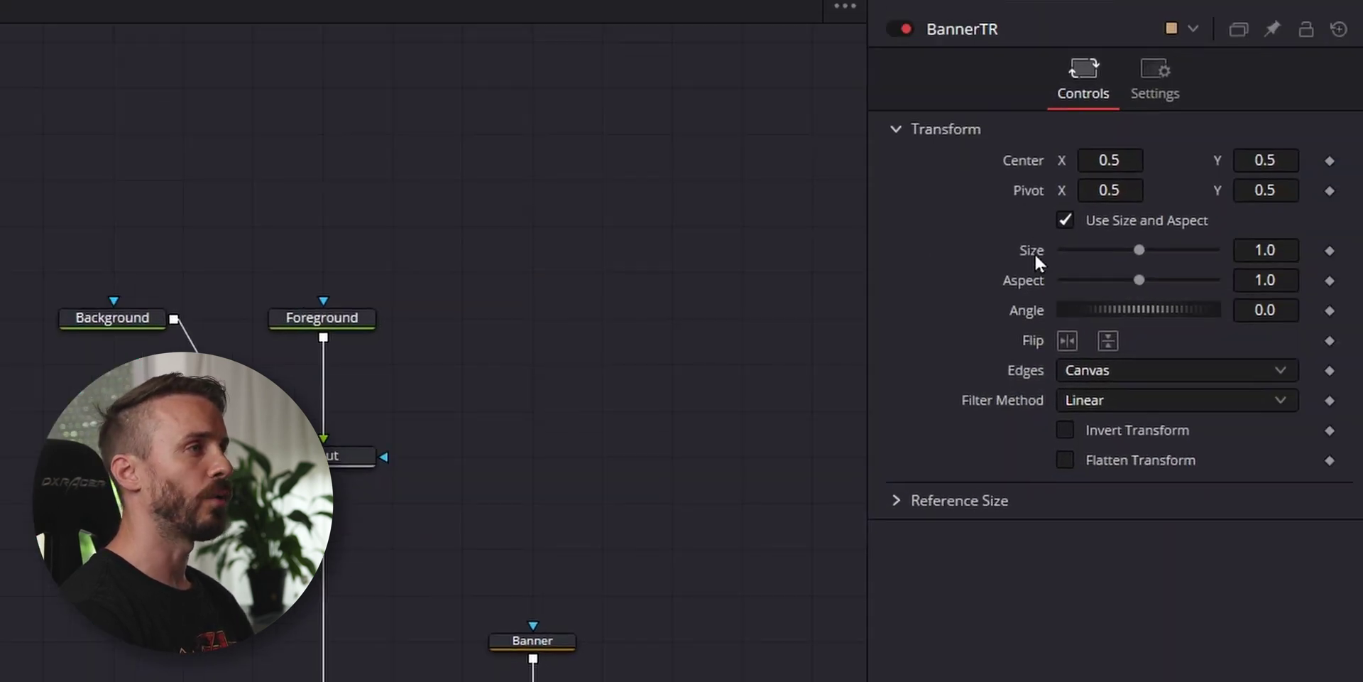
{"action": "right_click", "coordinate": [1035, 261]}
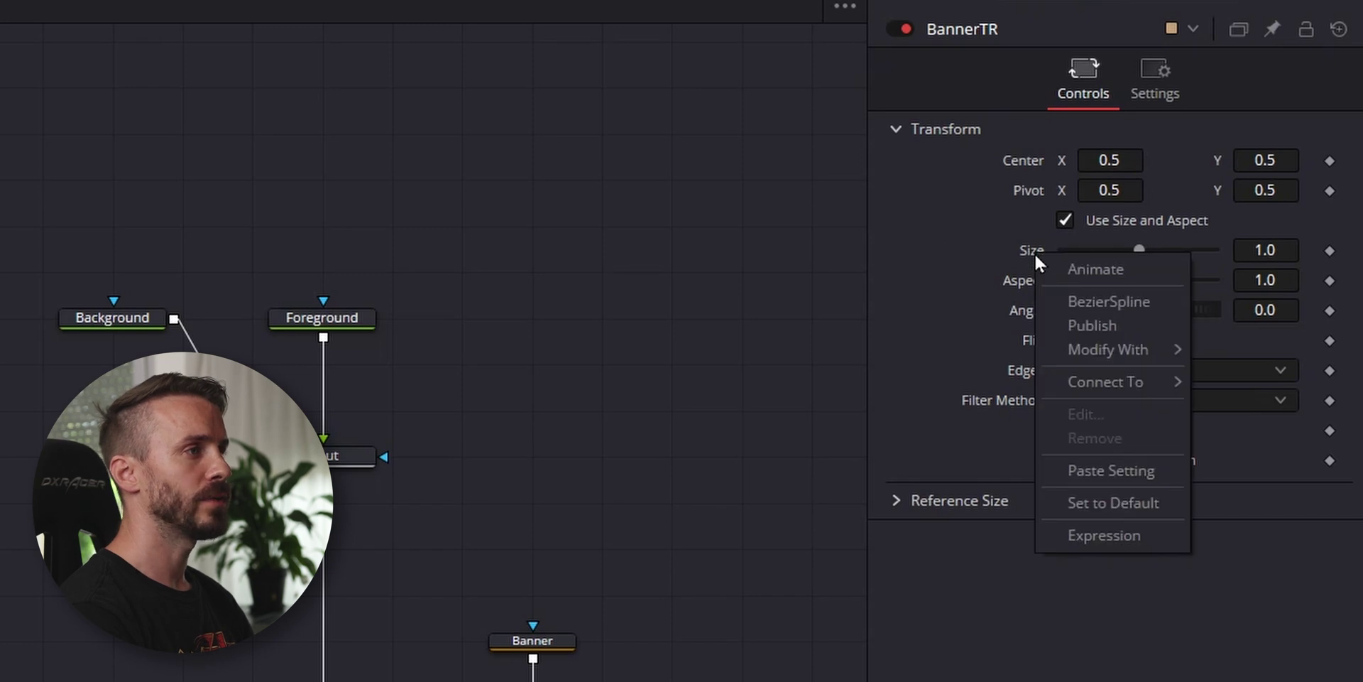
{"action": "mouse_move", "coordinate": [1064, 351]}
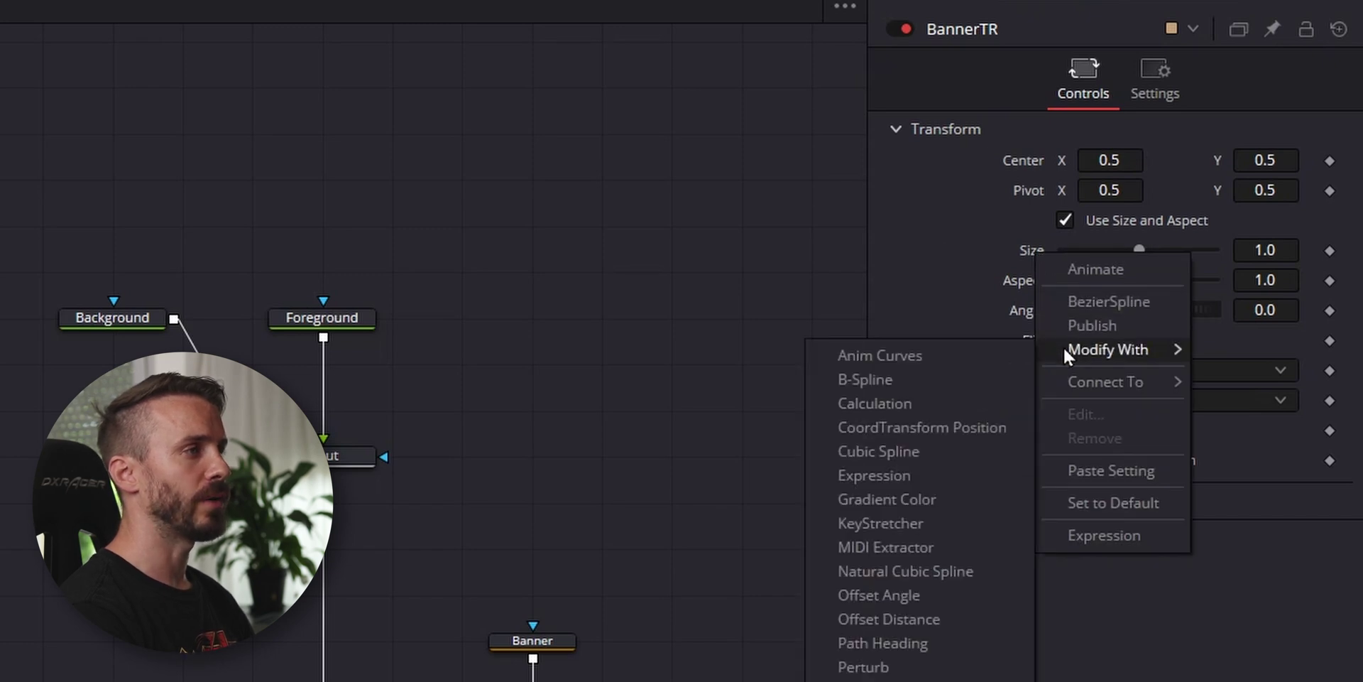
{"action": "left_click", "coordinate": [923, 354]}
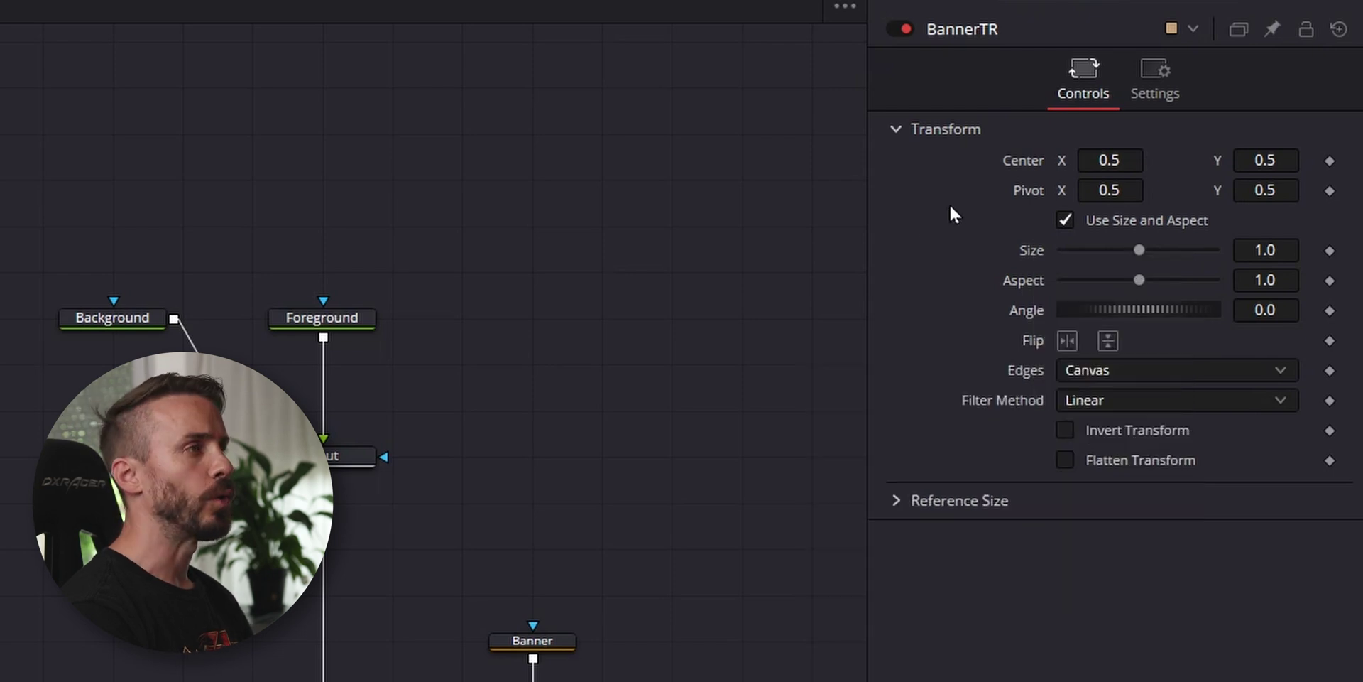
{"action": "right_click", "coordinate": [1023, 159]}
{"action": "mouse_move", "coordinate": [1067, 254]}
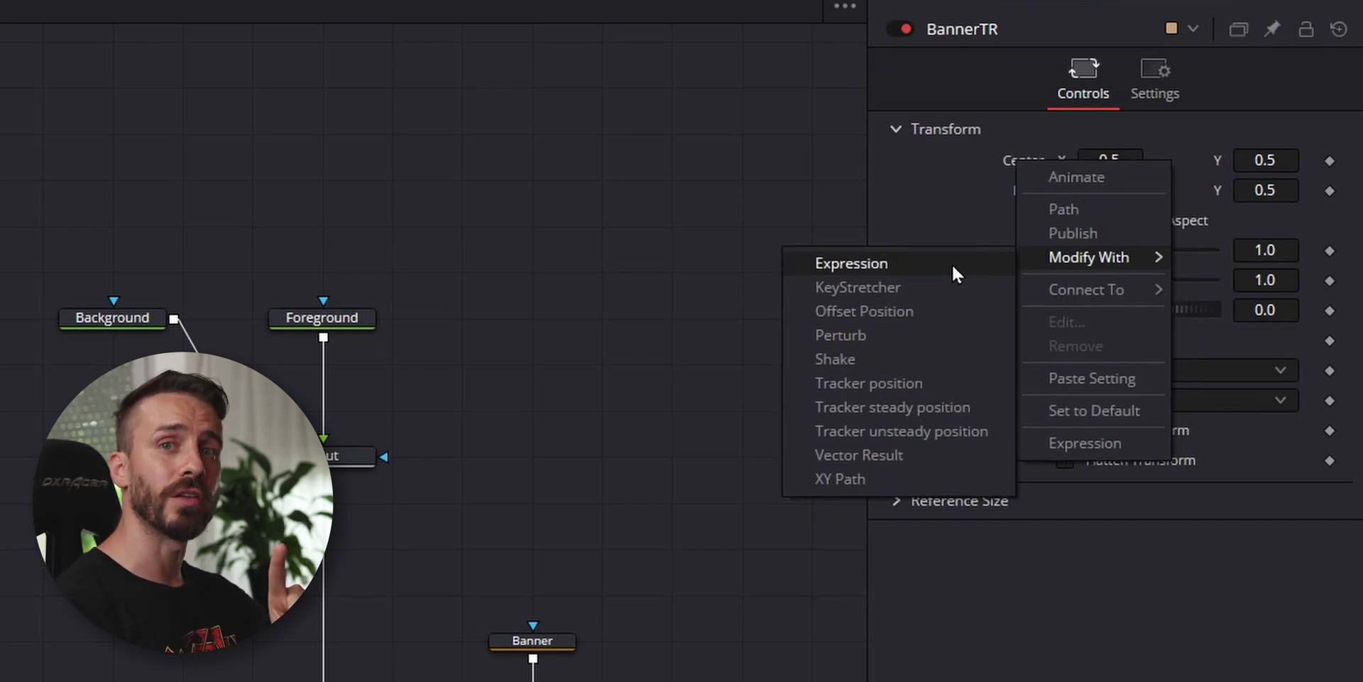
{"action": "left_click", "coordinate": [952, 213]}
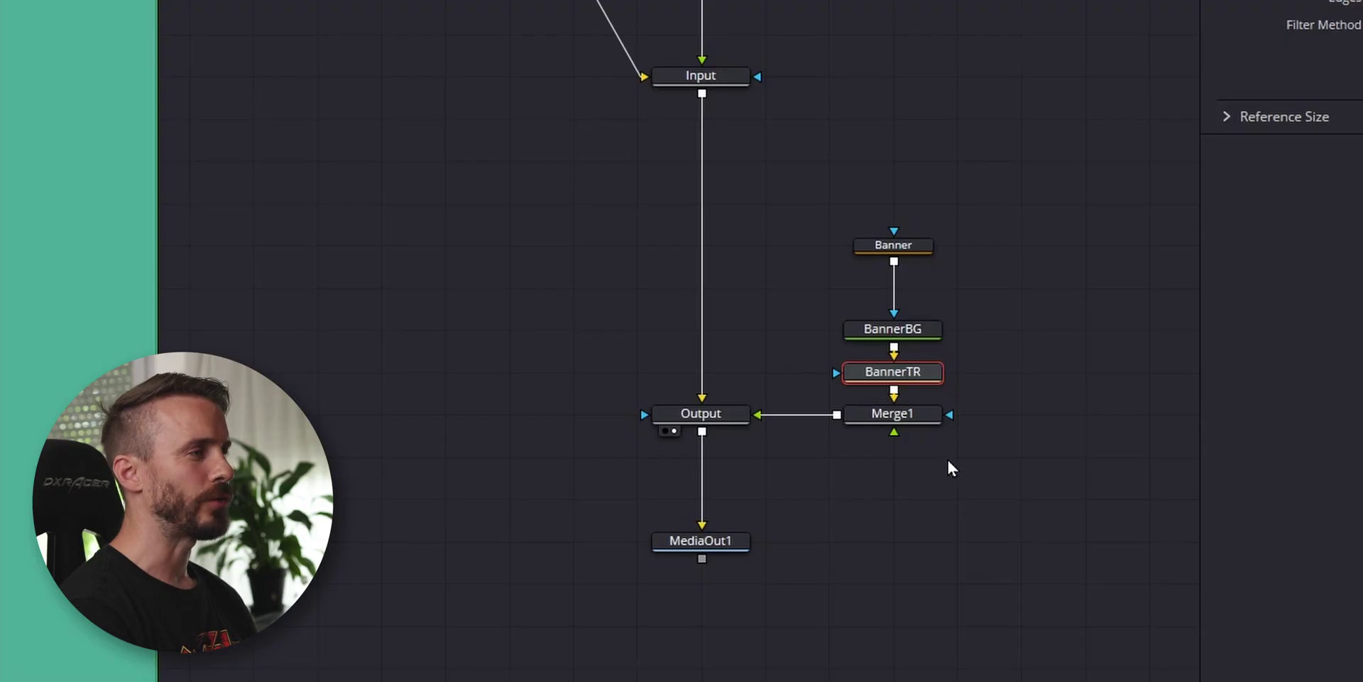
Add a custom Number control named xTransform to BannerTR, on the Controls page with ScrewControl as its input control.
{"action": "right_click", "coordinate": [923, 379]}
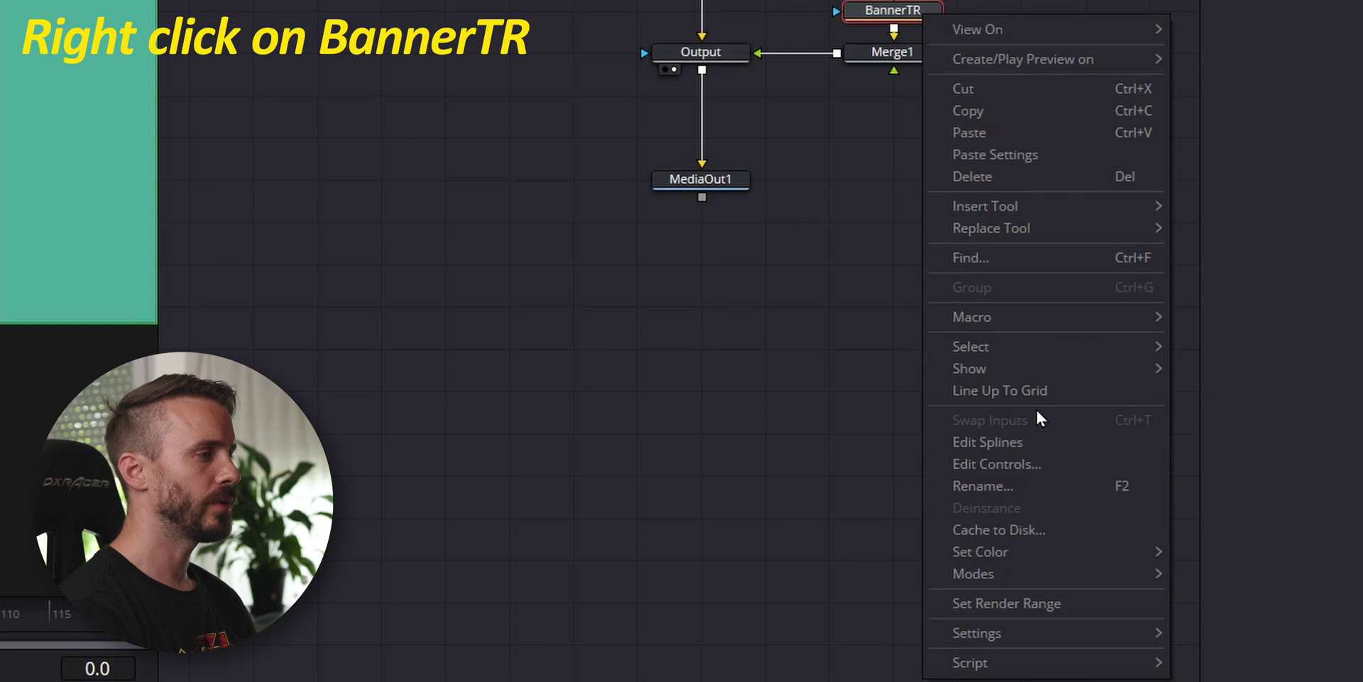
{"action": "left_click", "coordinate": [994, 462]}
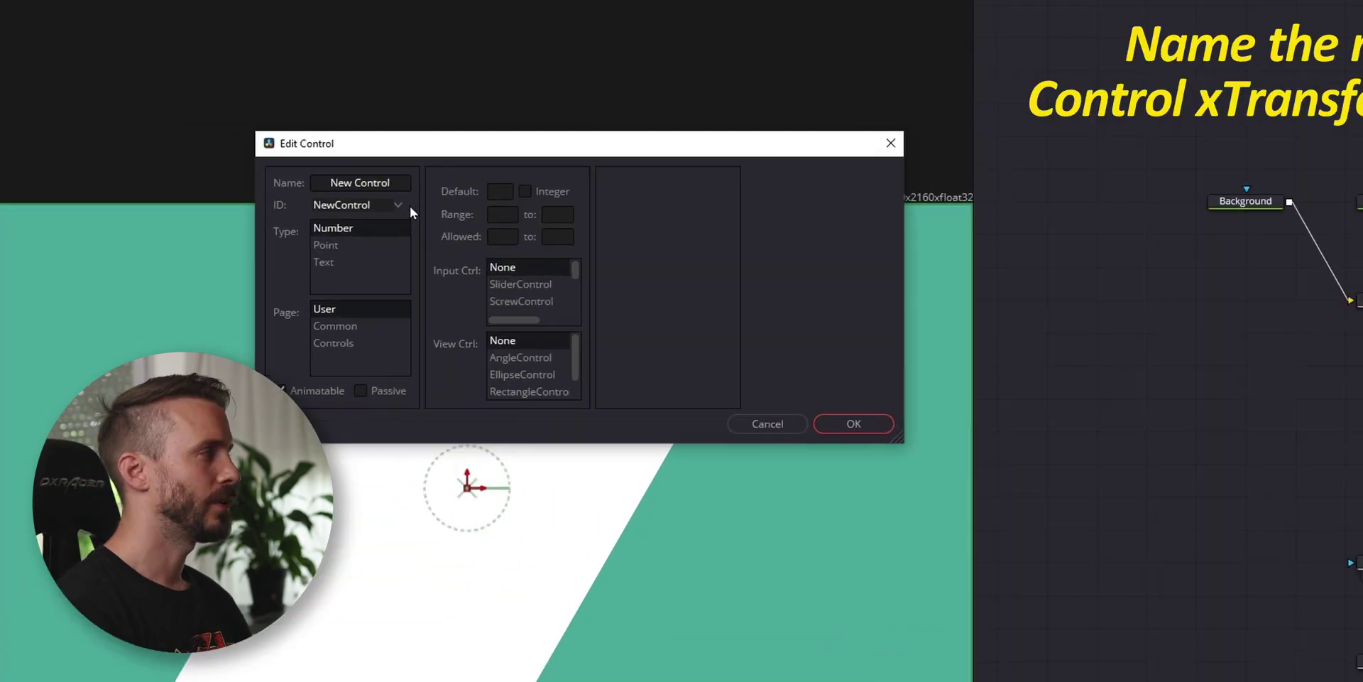
{"action": "triple_click", "coordinate": [249, 159]}
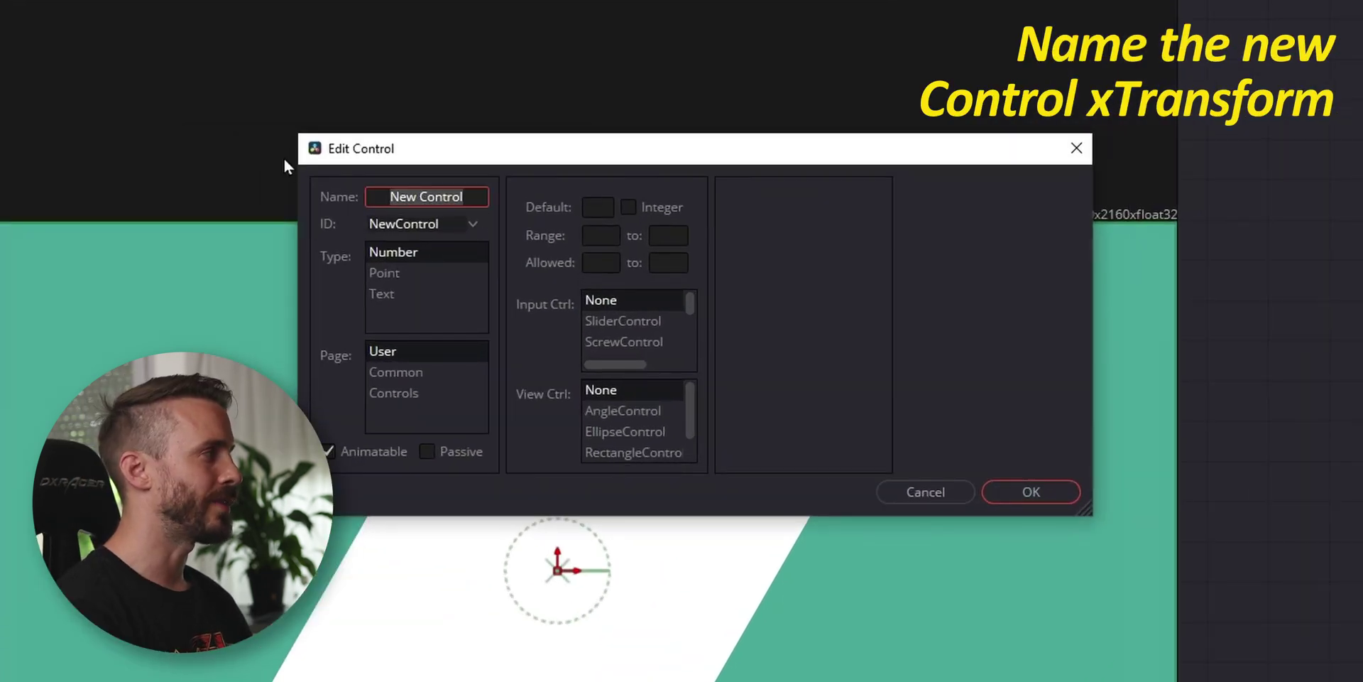
{"action": "type", "text": "xTransform"}
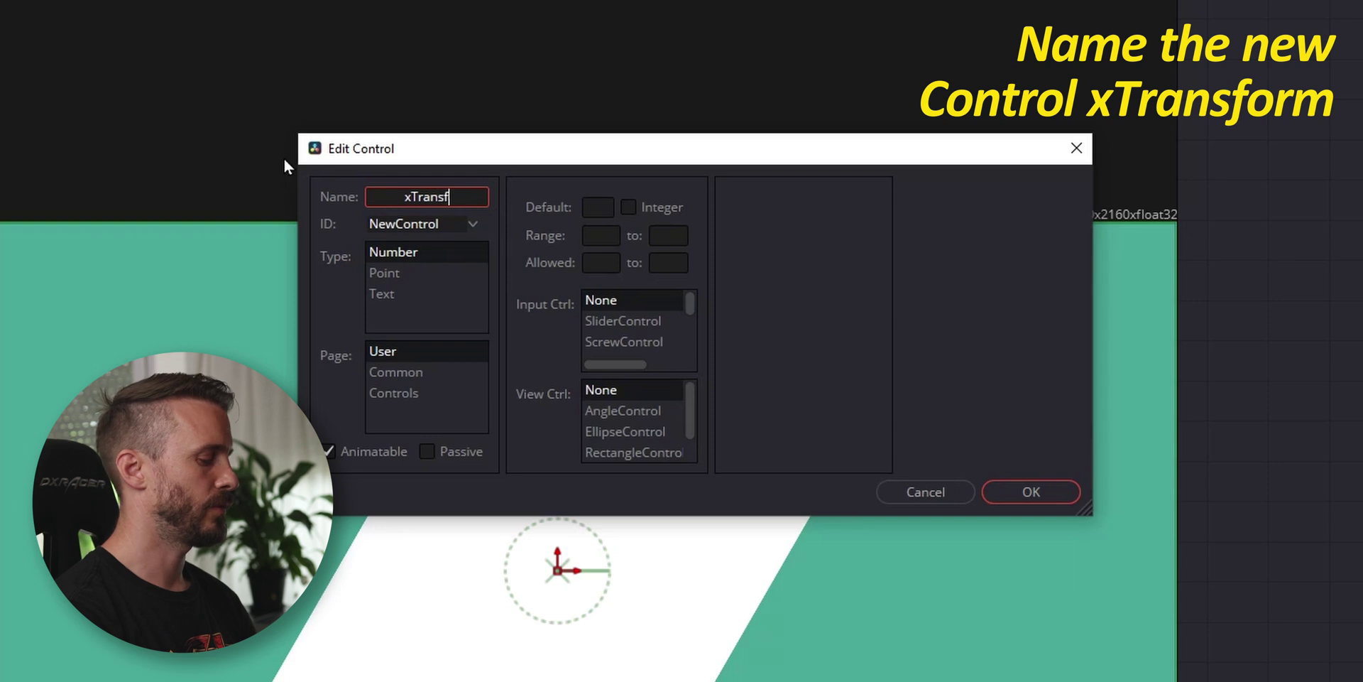
{"action": "left_click", "coordinate": [414, 253]}
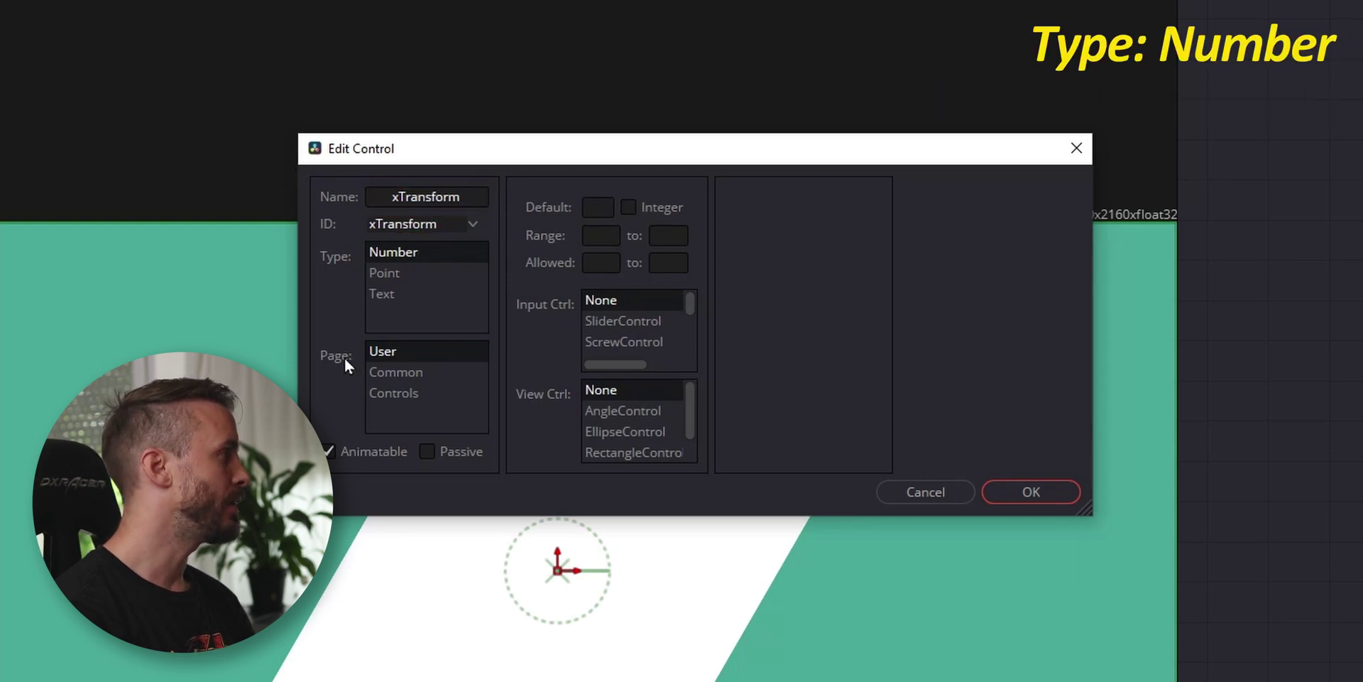
{"action": "left_click", "coordinate": [422, 394]}
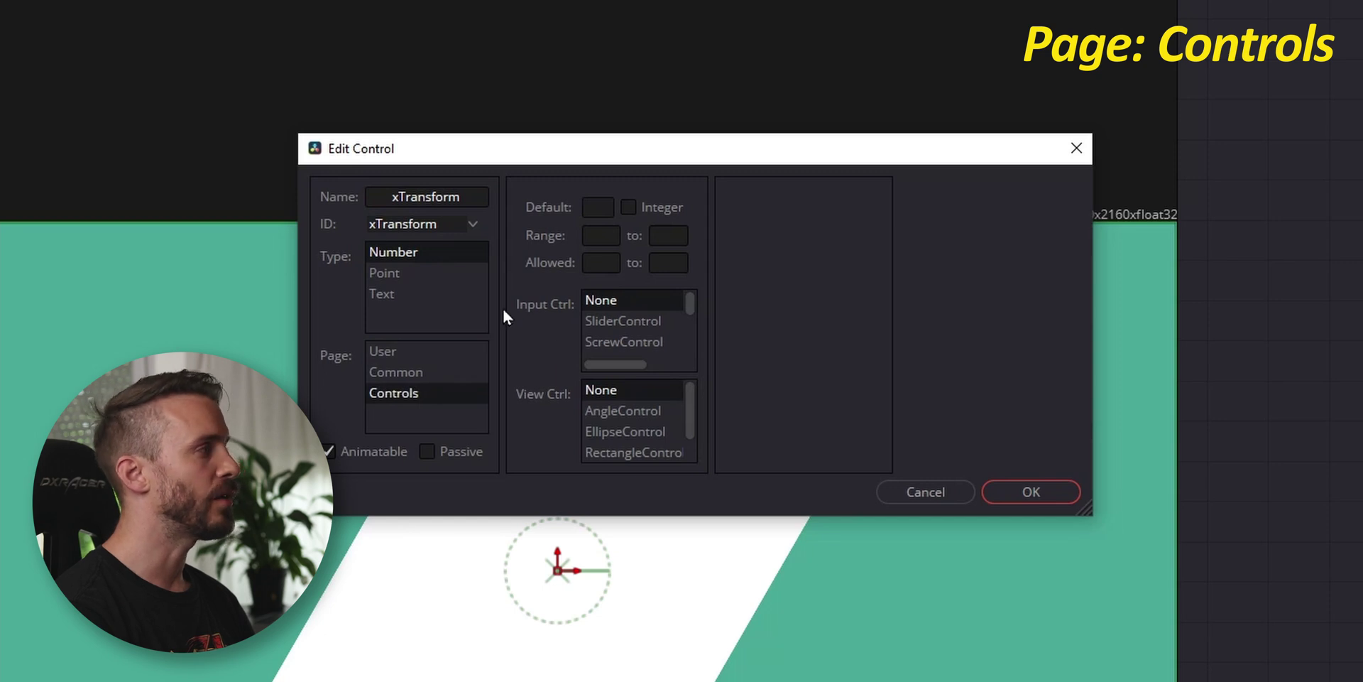
{"action": "left_click", "coordinate": [624, 343]}
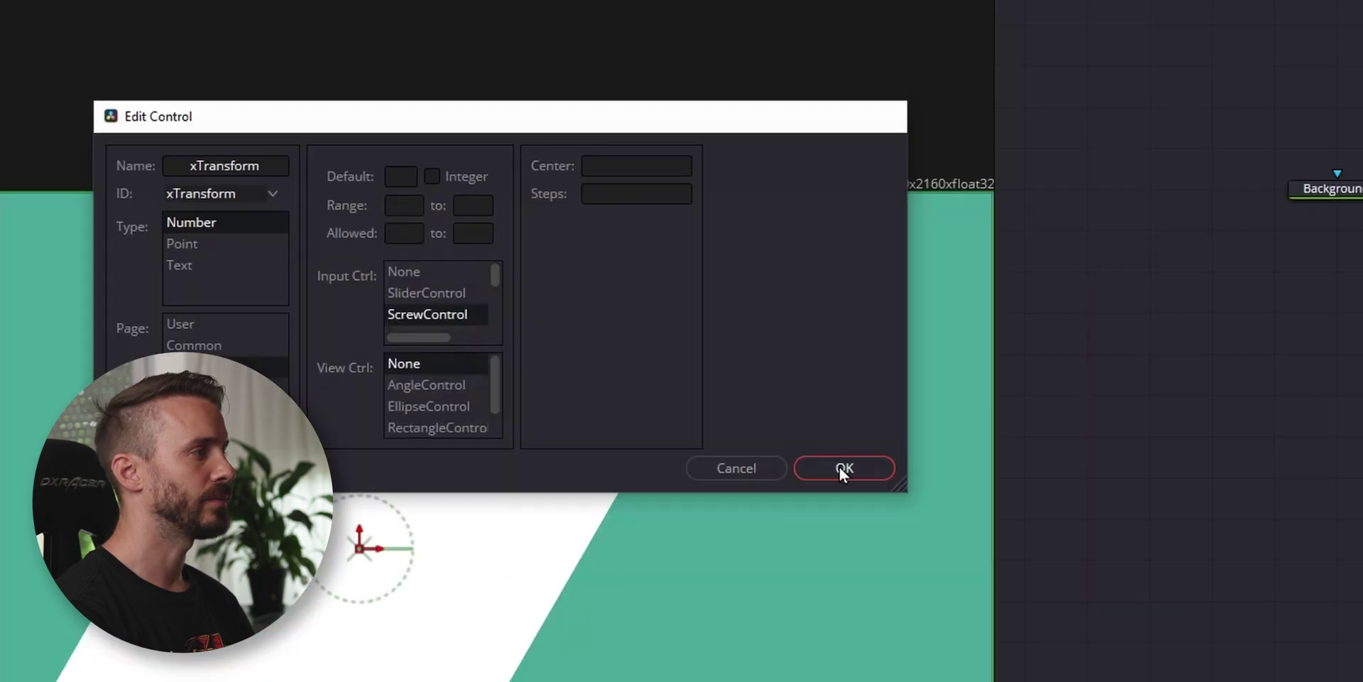
{"action": "left_click", "coordinate": [1028, 492]}
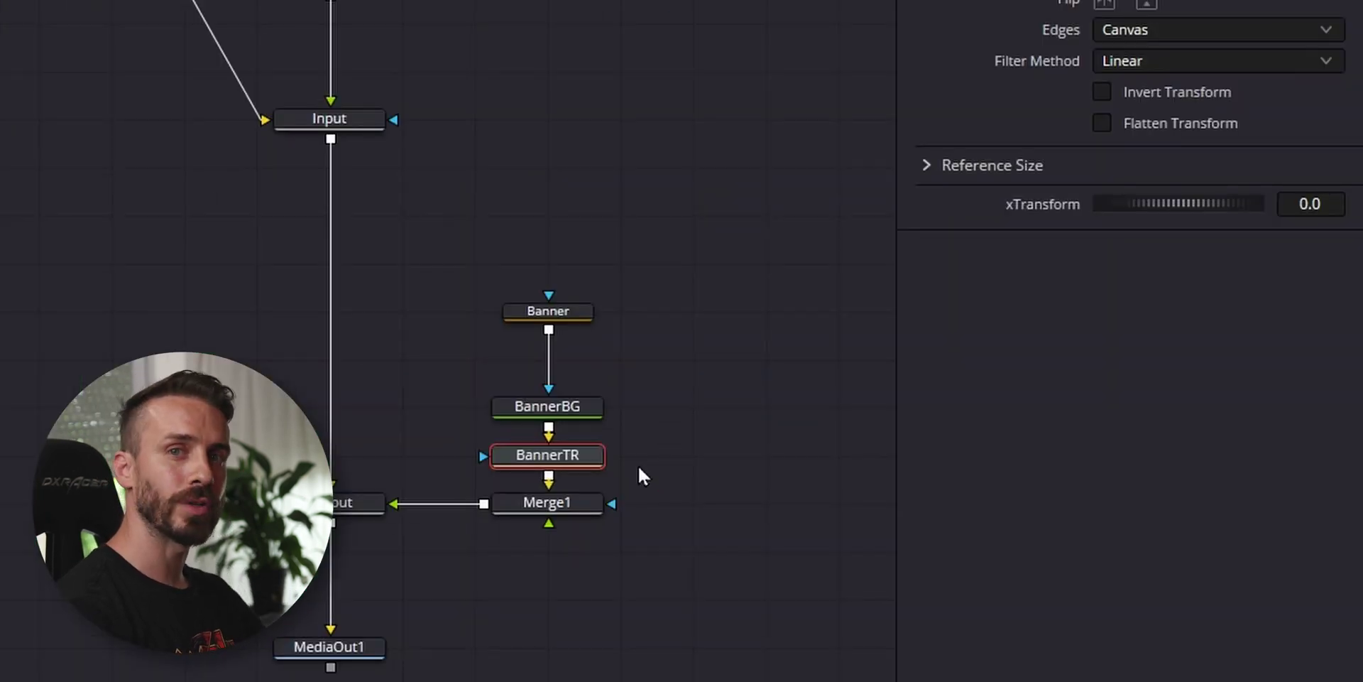
Reopen BannerTR's custom control editor, load the xTransform control to review its settings, and close the editor.
{"action": "right_click", "coordinate": [579, 456]}
{"action": "left_click", "coordinate": [703, 597]}
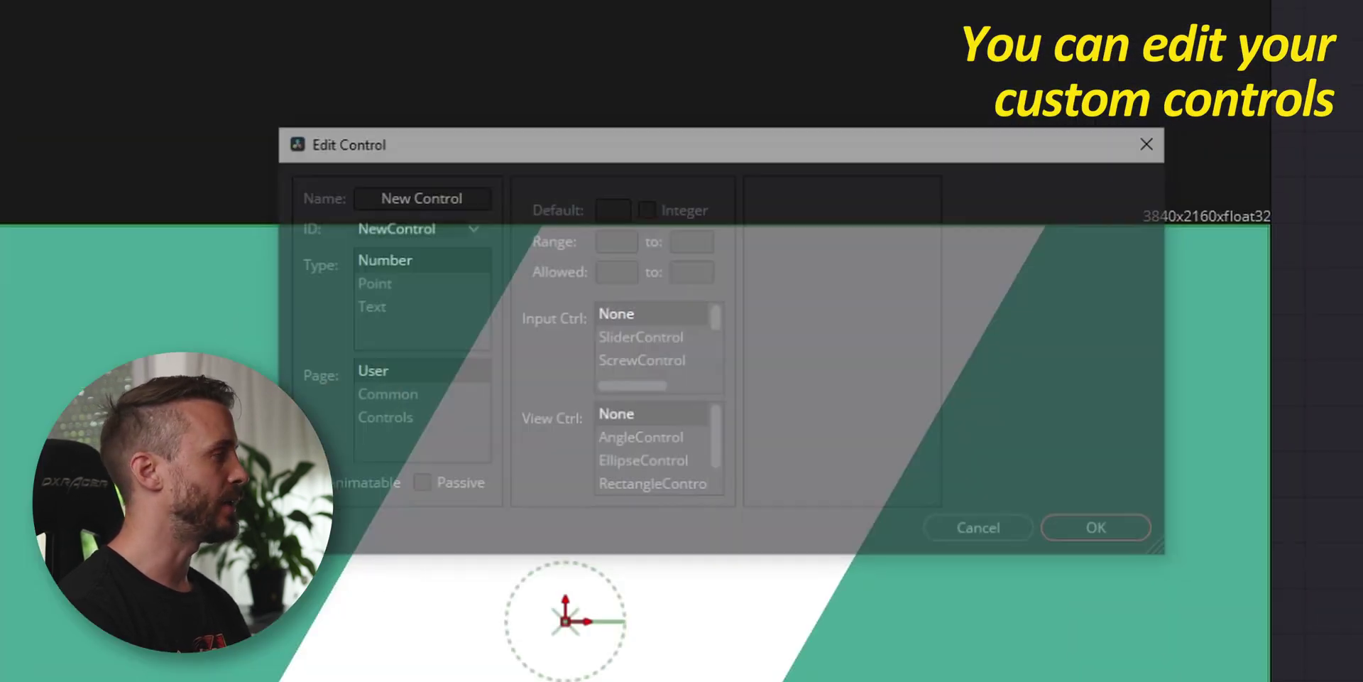
{"action": "left_click", "coordinate": [468, 226]}
{"action": "scroll", "coordinate": [505, 392], "scroll_direction": "down", "scroll_amount": 15}
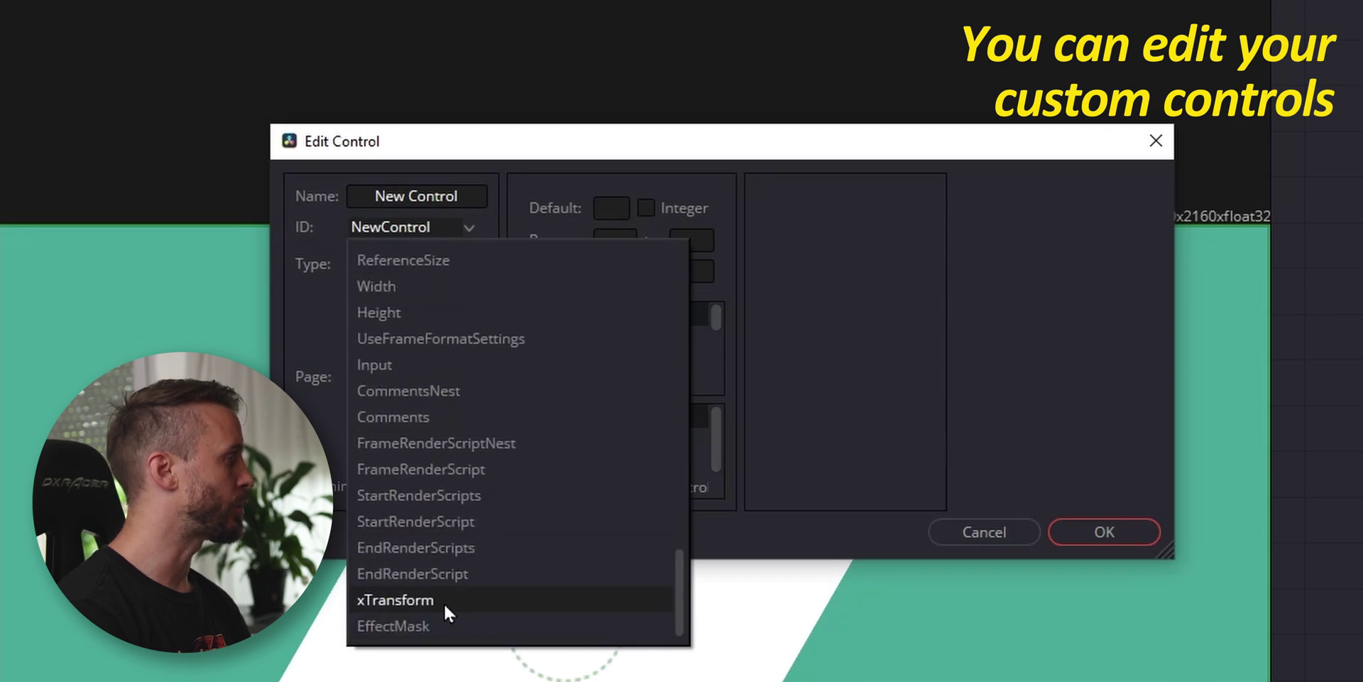
{"action": "left_click", "coordinate": [445, 602]}
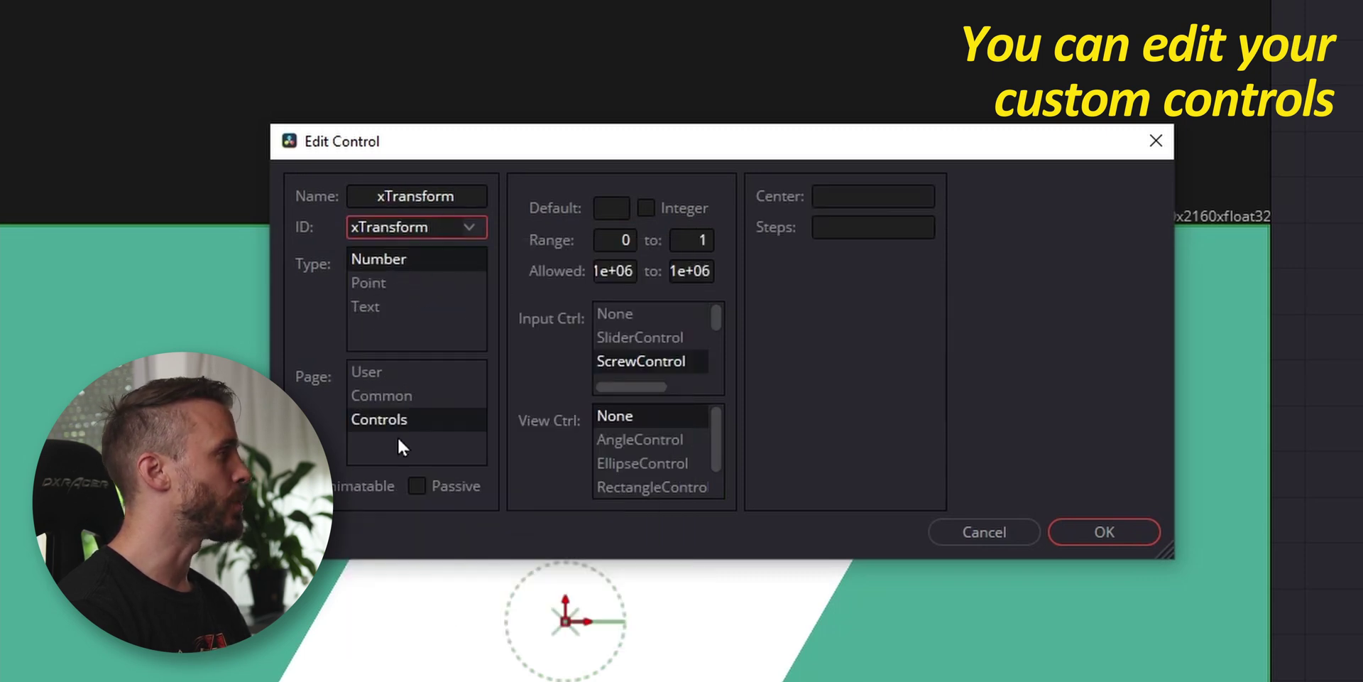
{"action": "left_click", "coordinate": [1131, 543]}
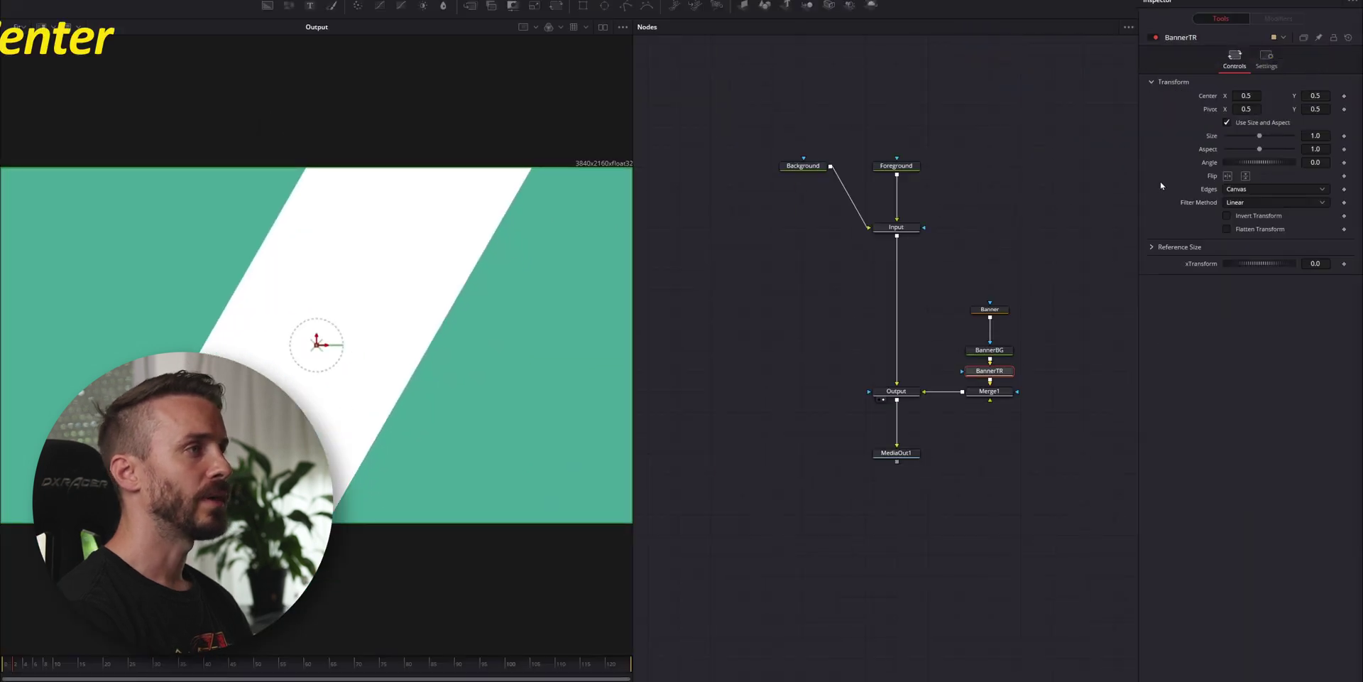
Add an expression to BannerTR's Center and set it to Point(xTransform, 0.5).
{"action": "right_click", "coordinate": [1060, 205]}
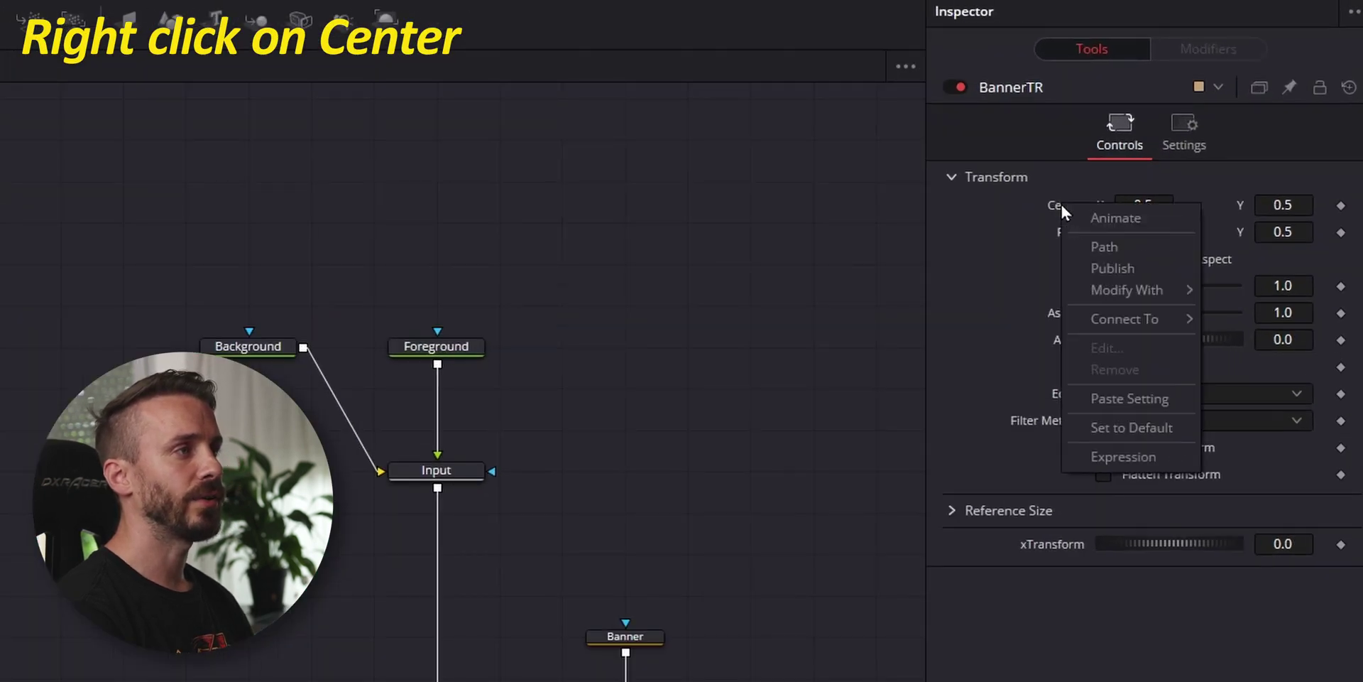
{"action": "left_click", "coordinate": [1122, 458]}
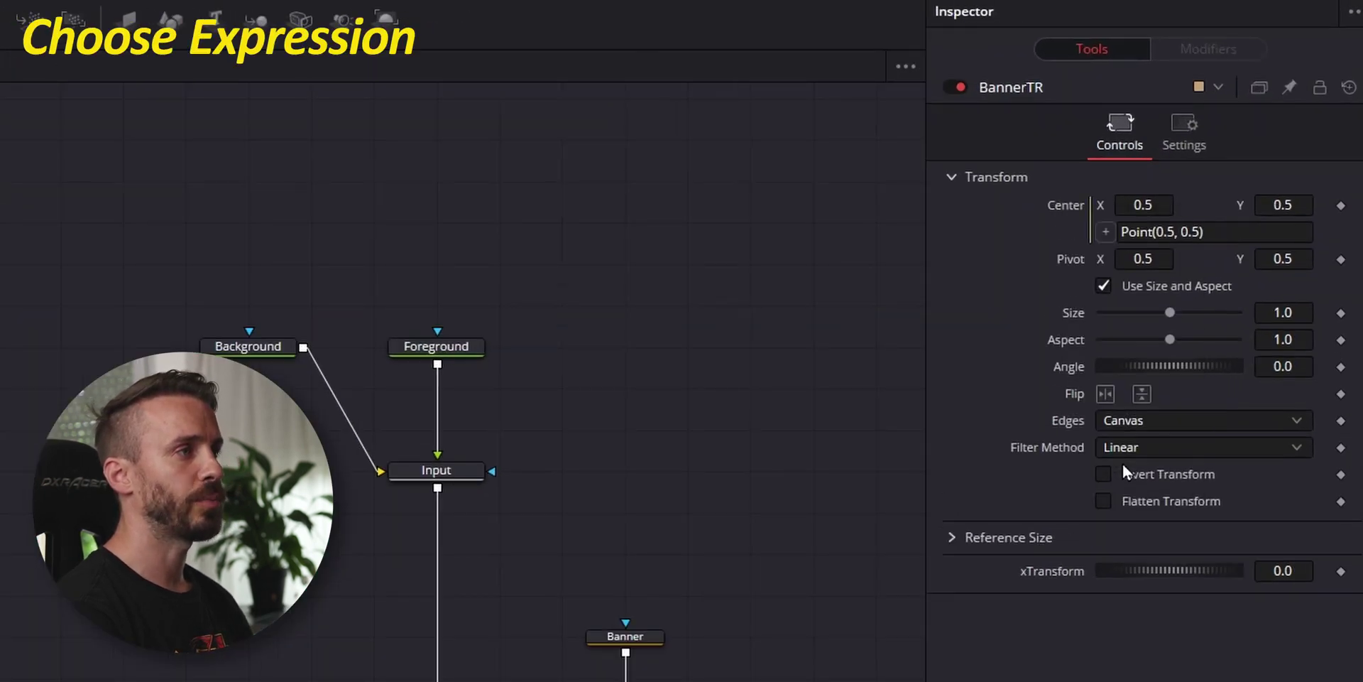
{"action": "double_click", "coordinate": [1164, 232]}
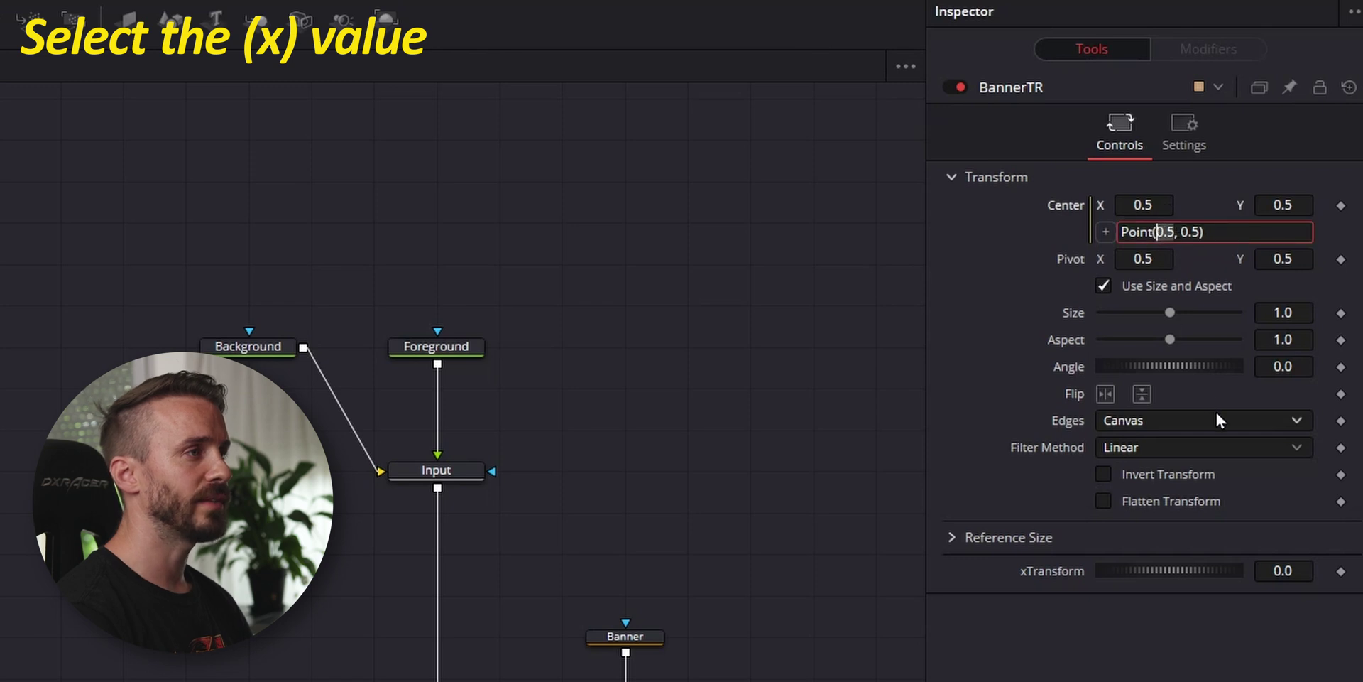
{"action": "type", "text": "xTransform"}
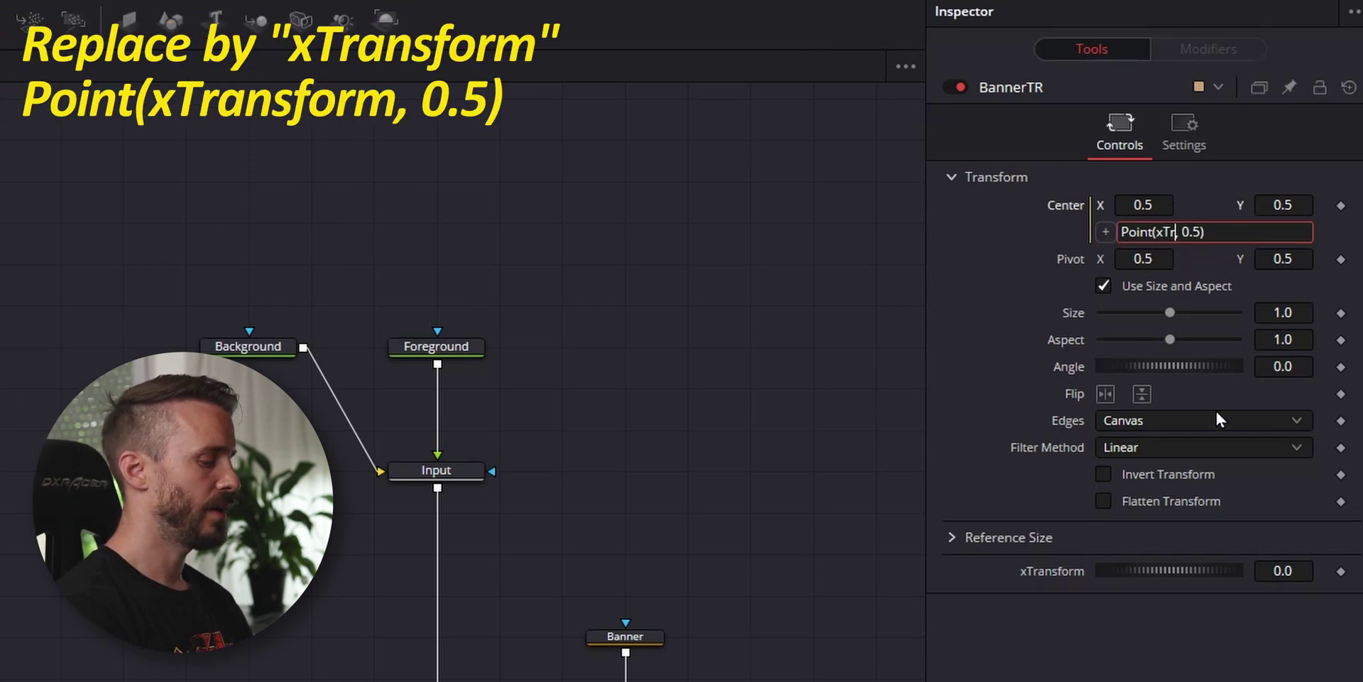
{"action": "key", "text": "Tab"}
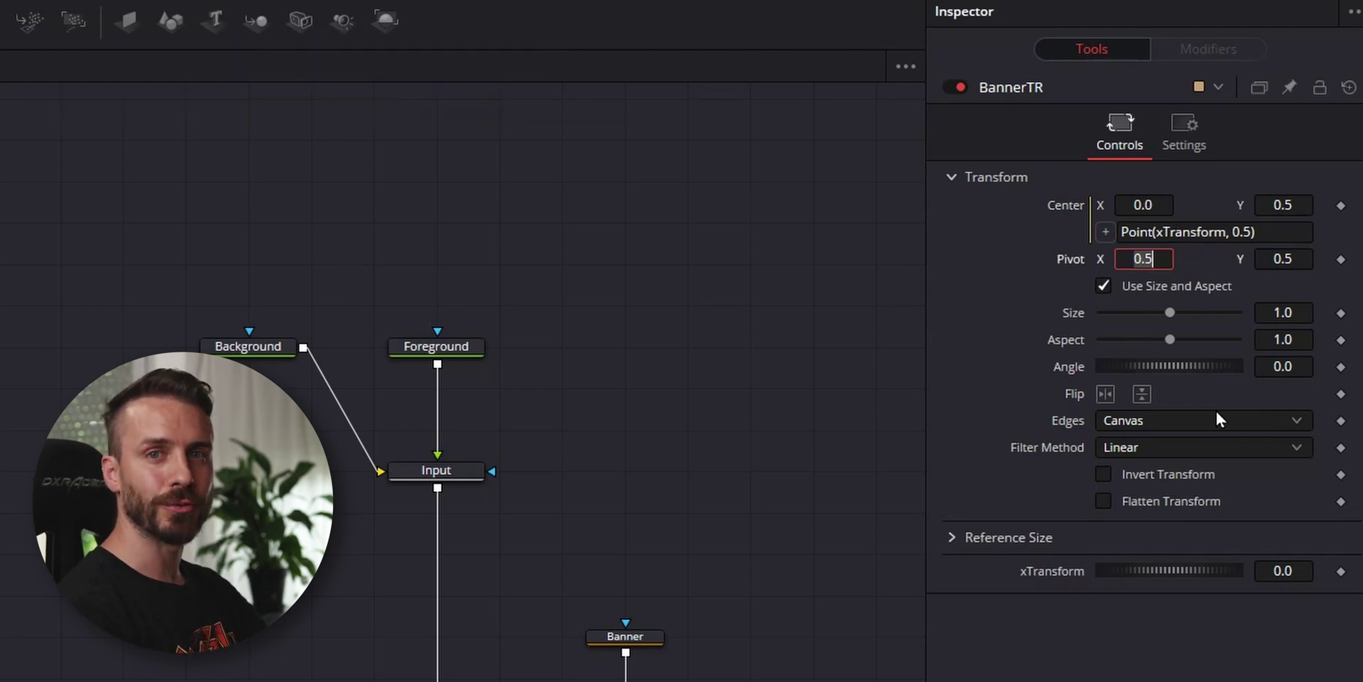
Modify BannerTR's xTransform control with Anim Curves and set the modifier's curve to Custom.
{"action": "right_click", "coordinate": [1038, 570]}
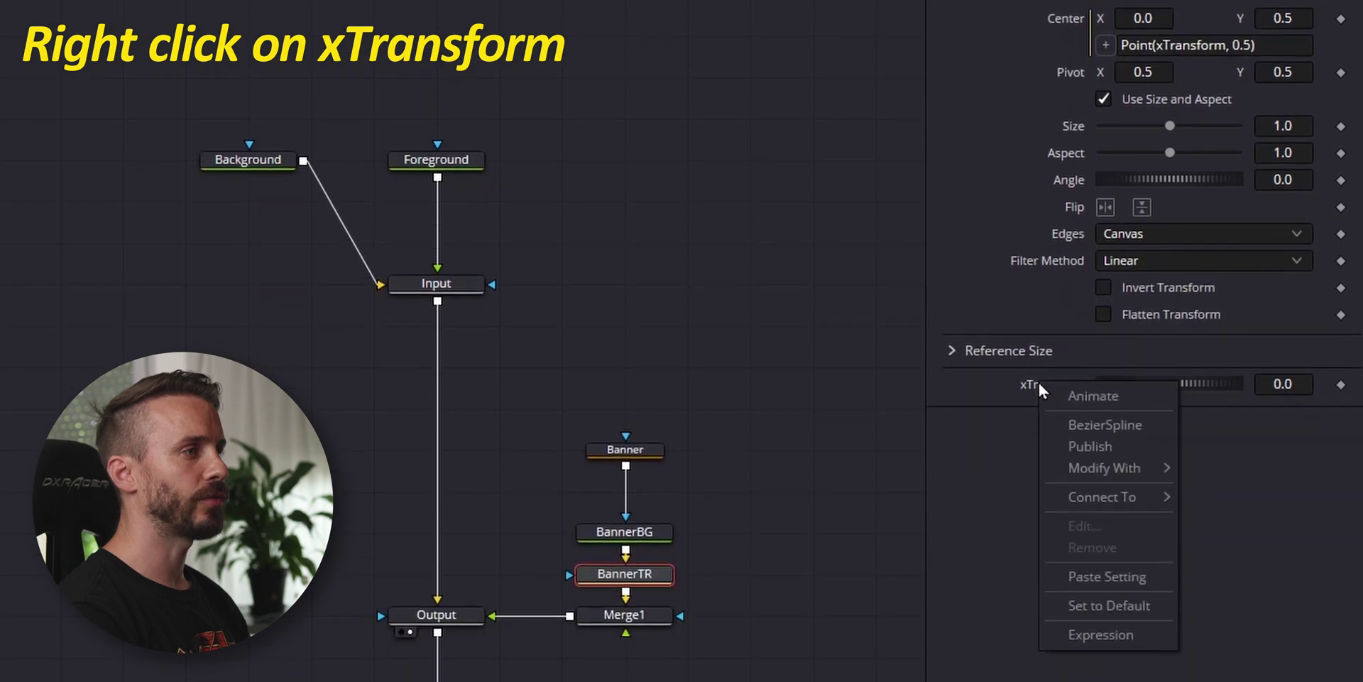
{"action": "mouse_move", "coordinate": [1118, 468]}
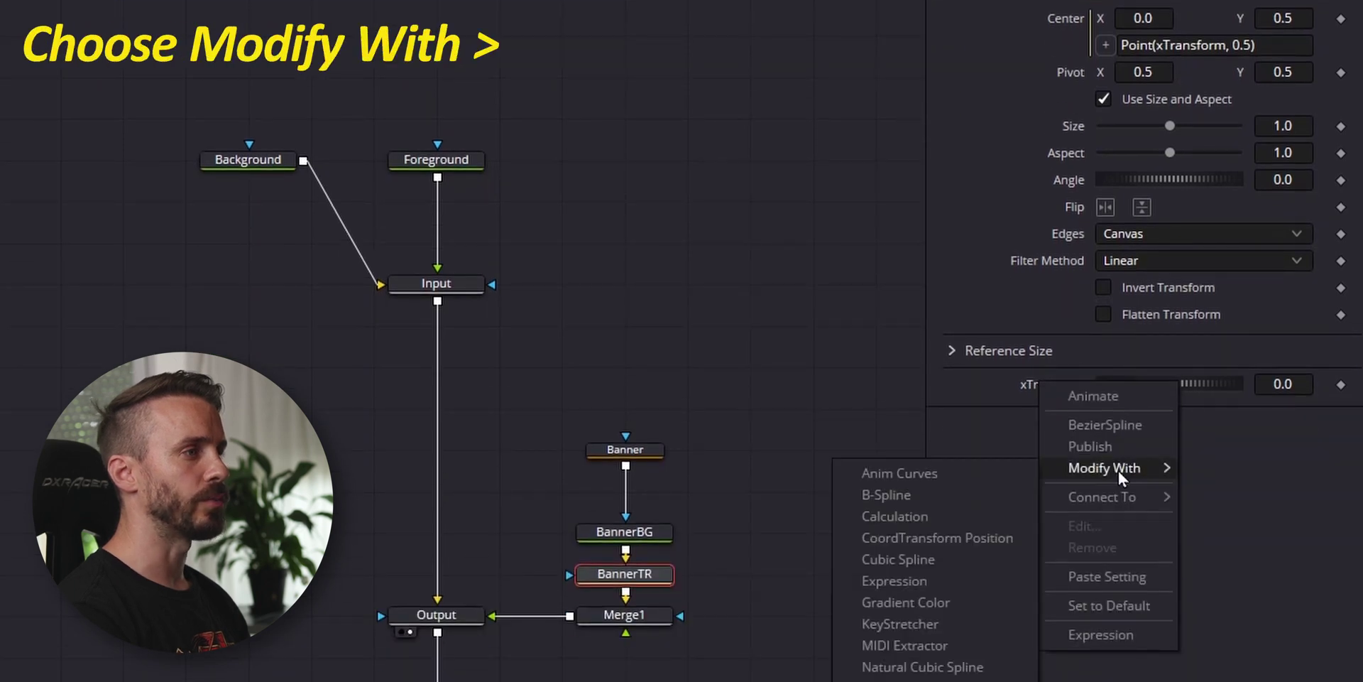
{"action": "left_click", "coordinate": [951, 475]}
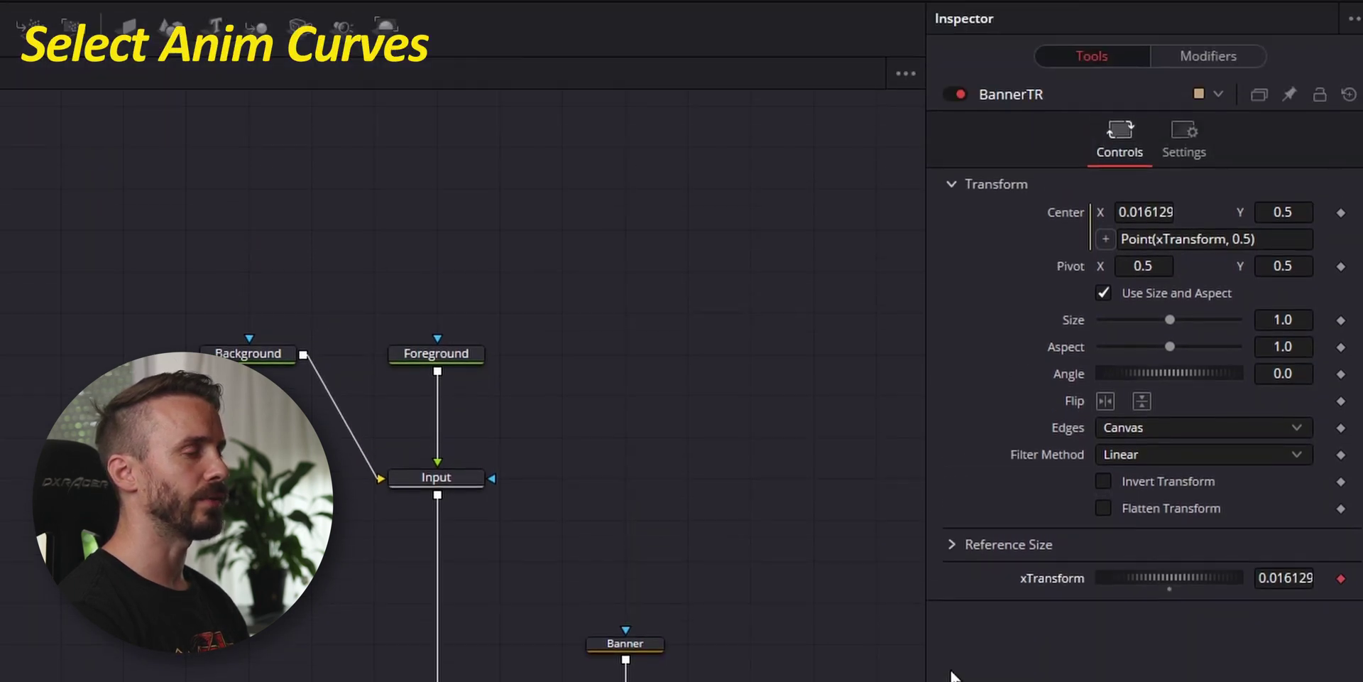
{"action": "left_click", "coordinate": [1216, 55]}
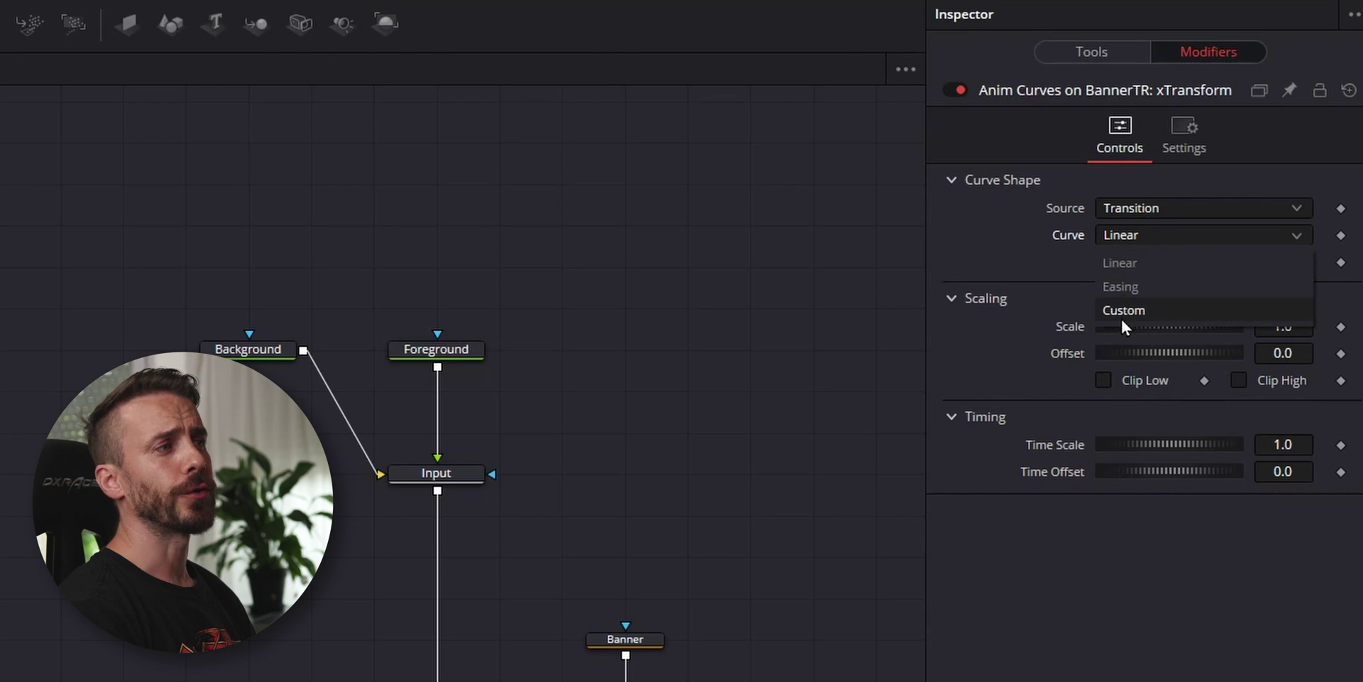
{"action": "left_click", "coordinate": [1121, 313]}
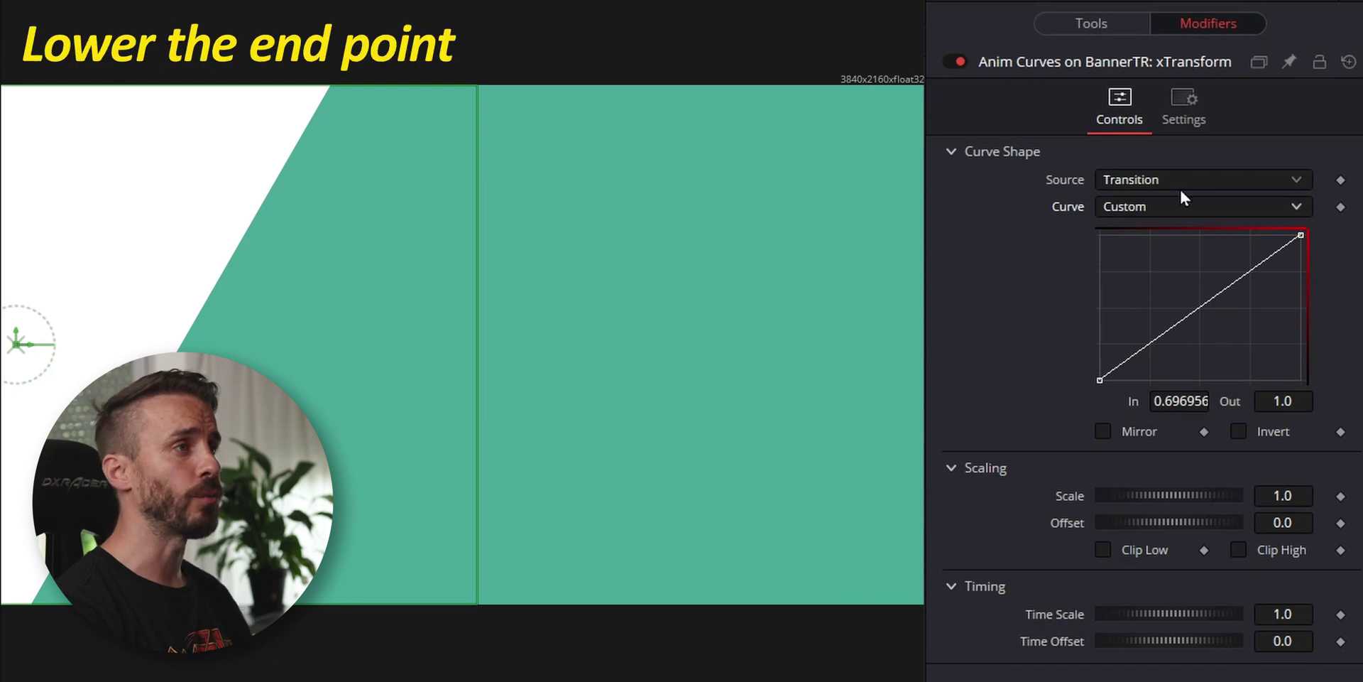
Lower the end point of BannerTR's Anim Curves custom curve to 0 and add two intermediate points raised to the top, forming a plateau.
{"action": "left_click_drag", "start_coordinate": [1299, 233], "coordinate": [1302, 386]}
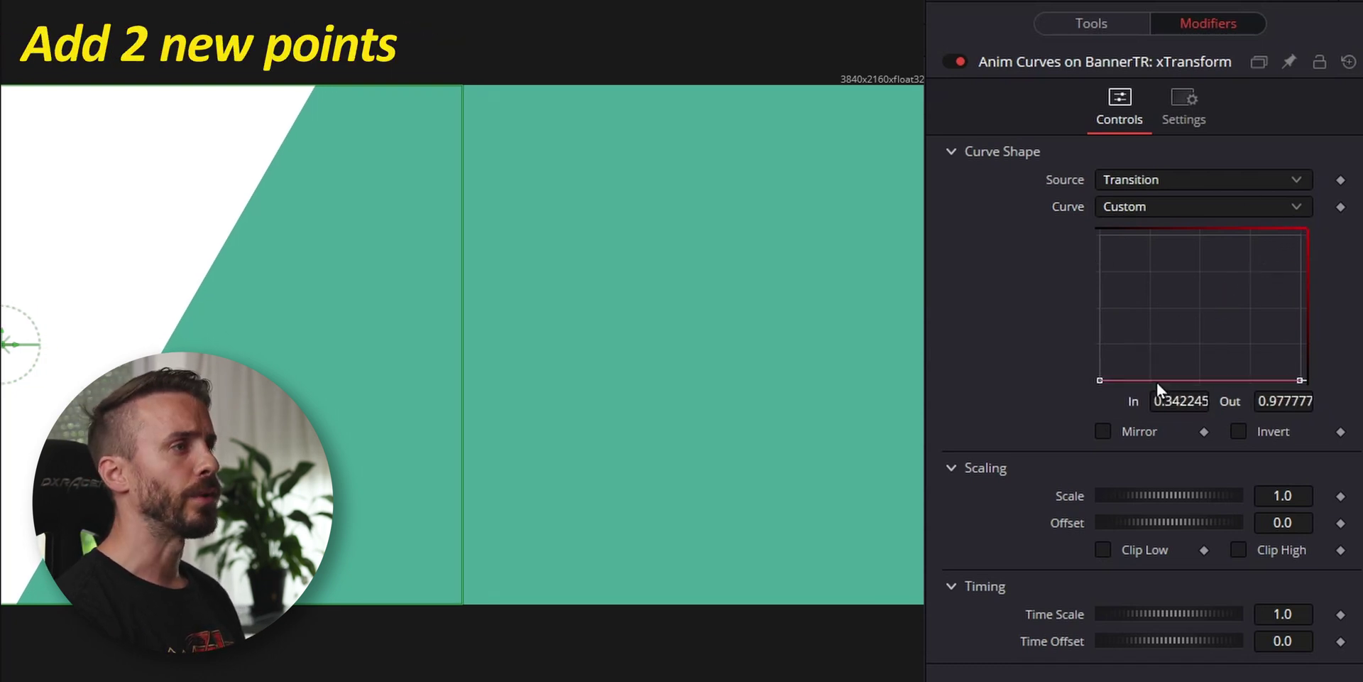
{"action": "left_click_drag", "start_coordinate": [1156, 381], "coordinate": [1162, 233]}
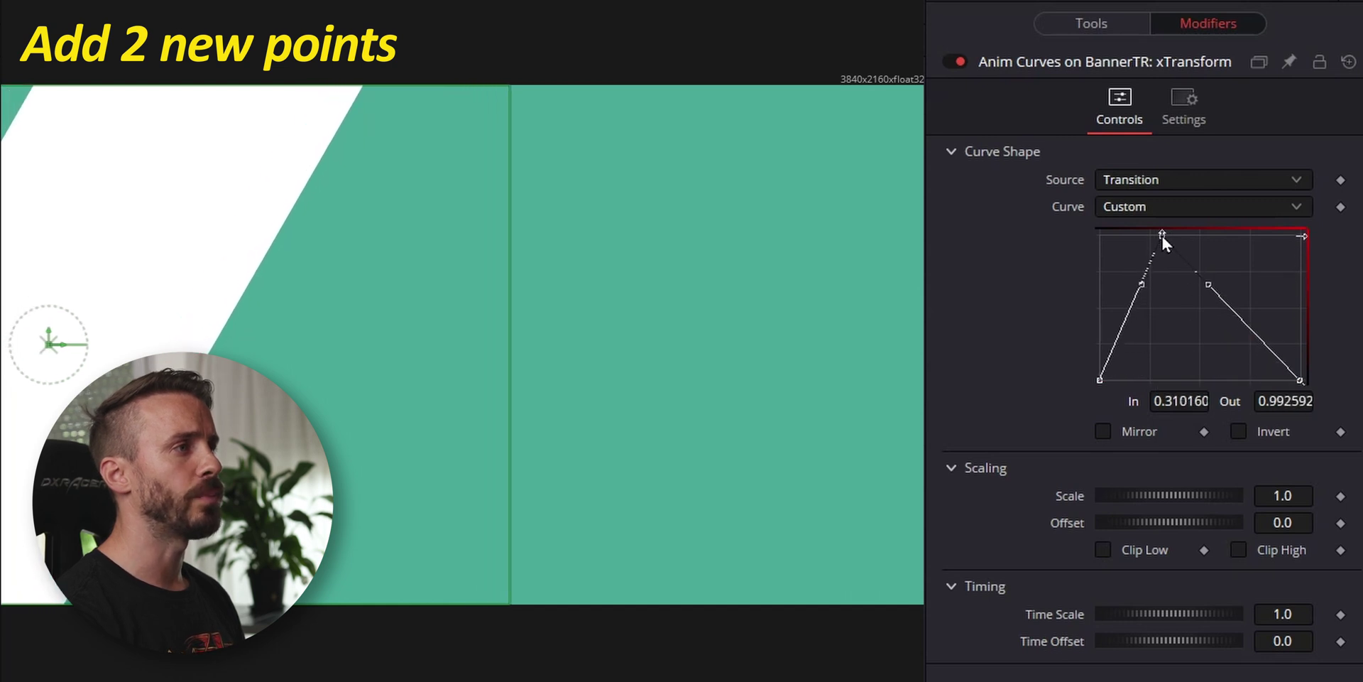
{"action": "left_click", "coordinate": [1243, 320]}
{"action": "left_click_drag", "start_coordinate": [1244, 318], "coordinate": [1254, 235]}
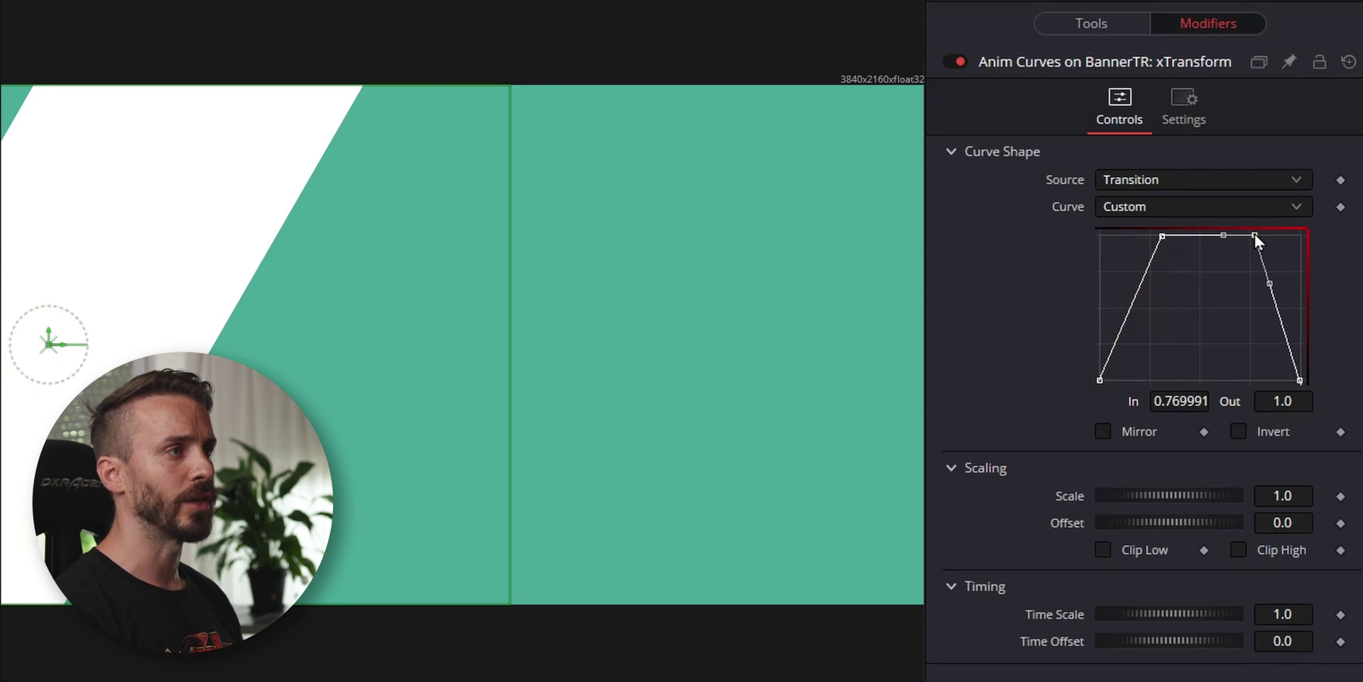
{"action": "key", "text": "ctrl+z"}
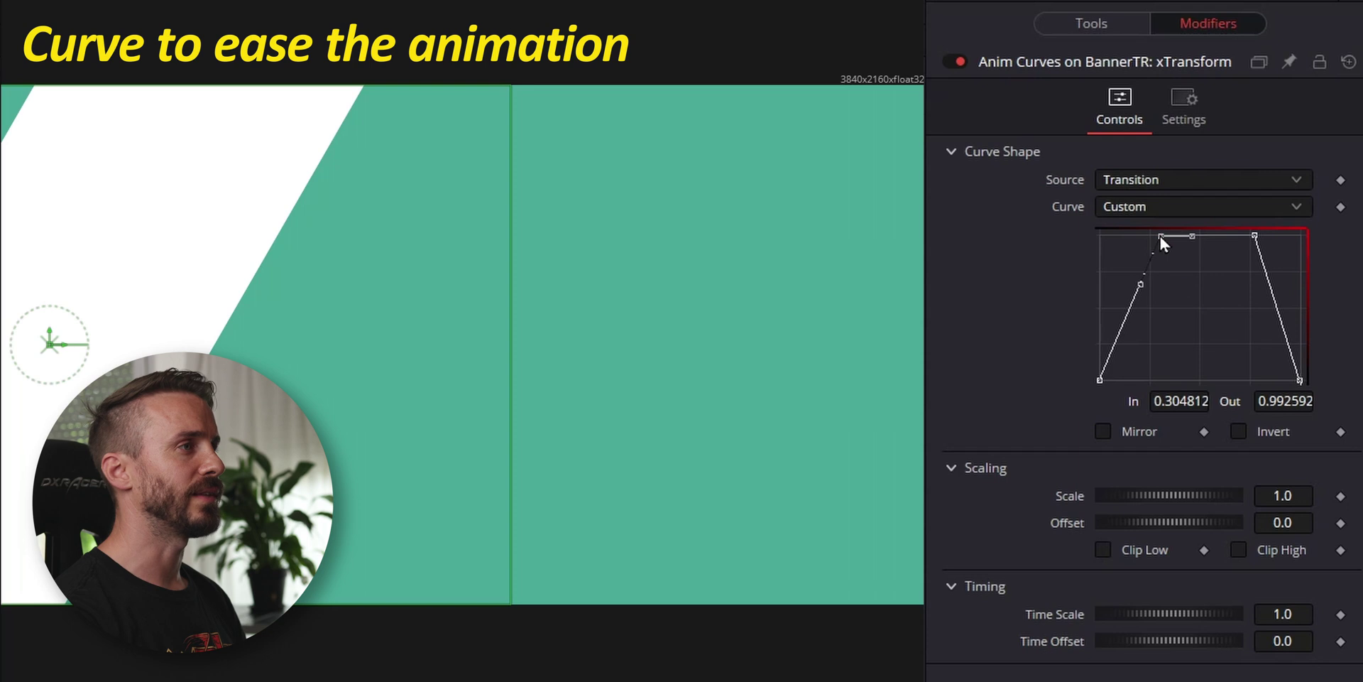
Bend the tangent handles on the curve's rising and falling slopes so that the banner eases in and out.
{"action": "left_click", "coordinate": [1137, 274]}
{"action": "left_click_drag", "start_coordinate": [1137, 274], "coordinate": [1135, 250]}
{"action": "left_click", "coordinate": [1098, 381]}
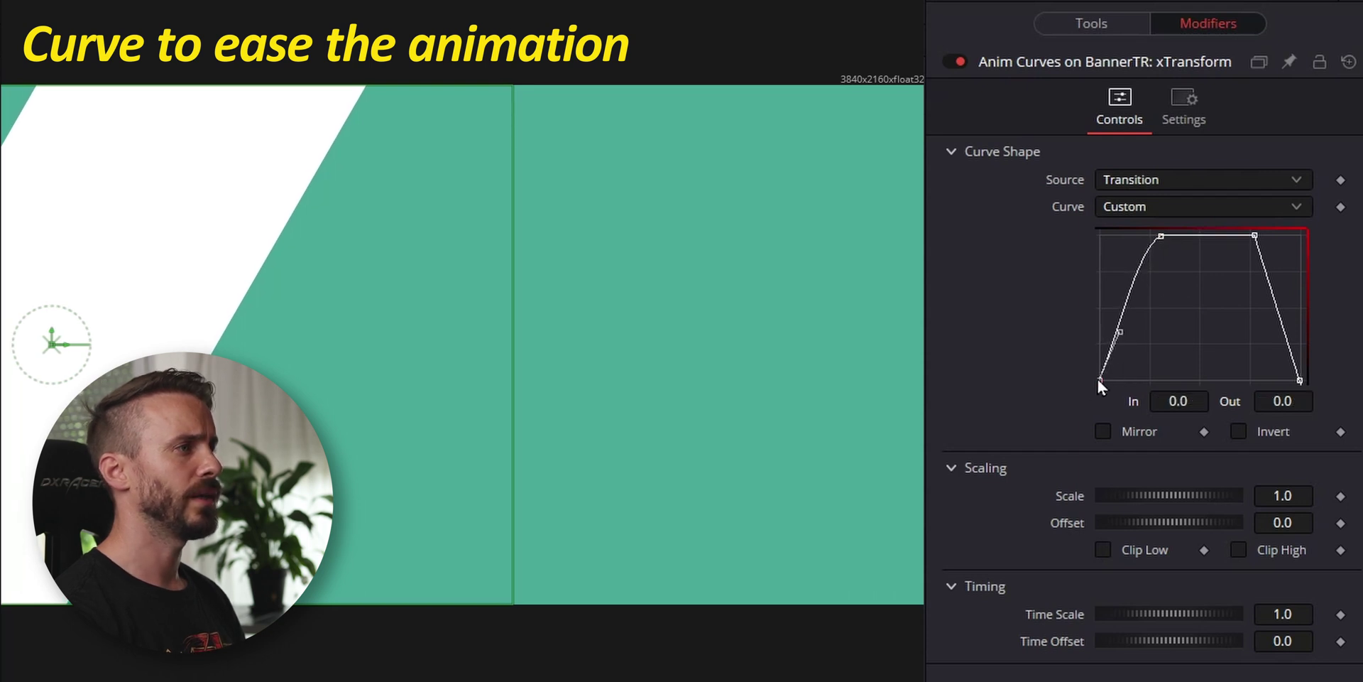
{"action": "mouse_move", "coordinate": [1119, 339]}
{"action": "left_mouse_down"}
{"action": "mouse_move", "coordinate": [1120, 328]}
{"action": "mouse_move", "coordinate": [1123, 344]}
{"action": "left_mouse_up"}
{"action": "left_click", "coordinate": [1255, 236]}
{"action": "left_click_drag", "start_coordinate": [1269, 283], "coordinate": [1278, 279]}
{"action": "left_click", "coordinate": [1300, 380]}
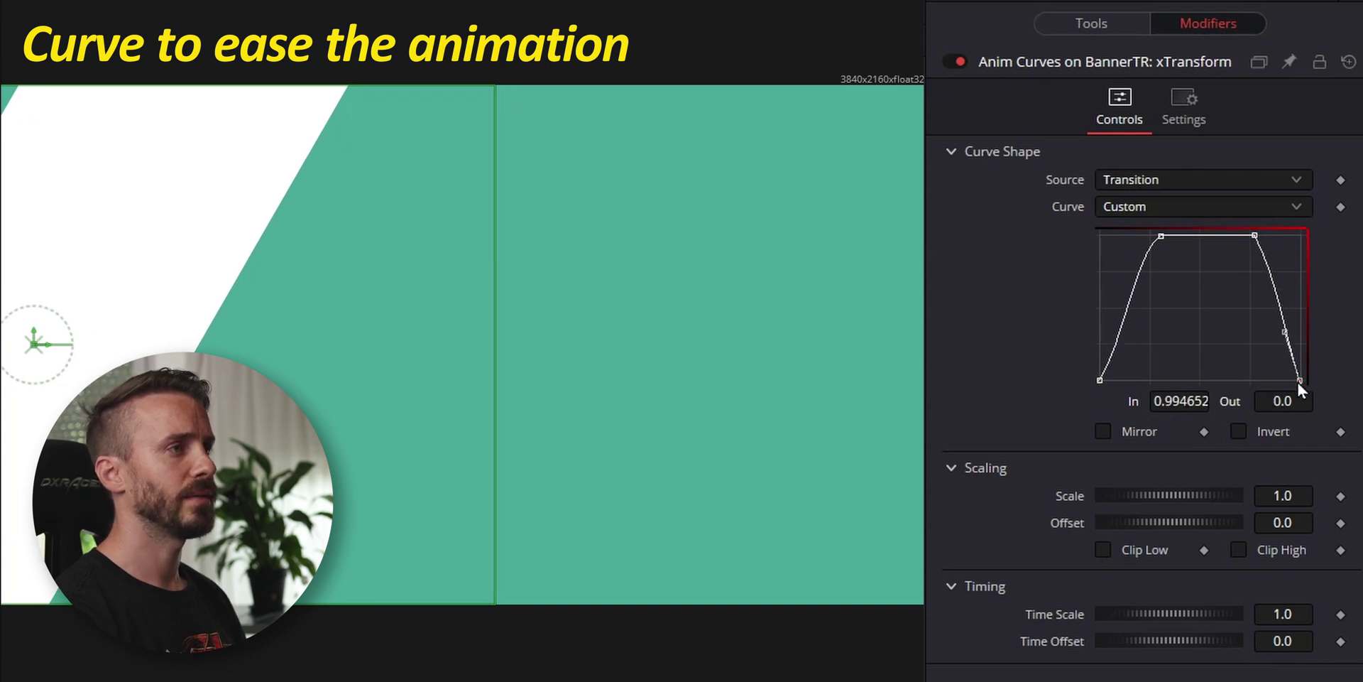
{"action": "left_click_drag", "start_coordinate": [1283, 333], "coordinate": [1280, 336]}
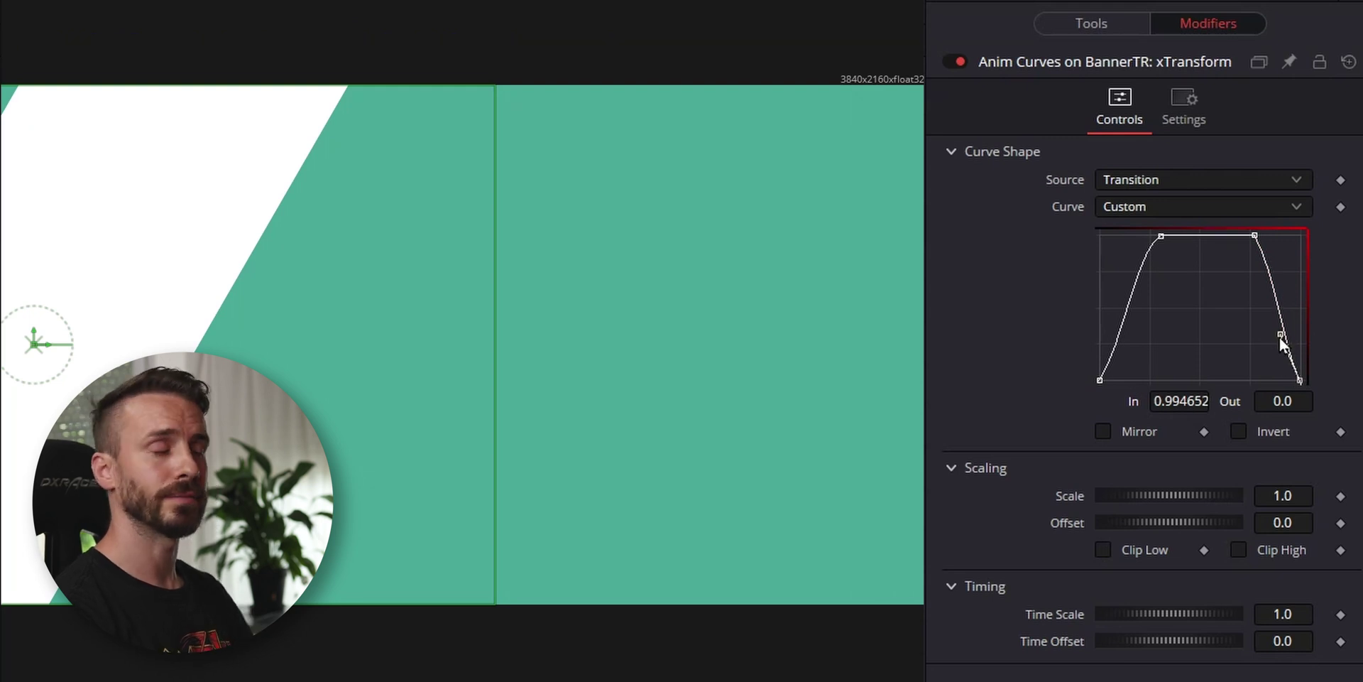
Set the Anim Curves modifier's Offset to -0.36 and its Scale to 1.384.
{"action": "scroll", "coordinate": [499, 262], "scroll_direction": "down", "scroll_amount": 1}
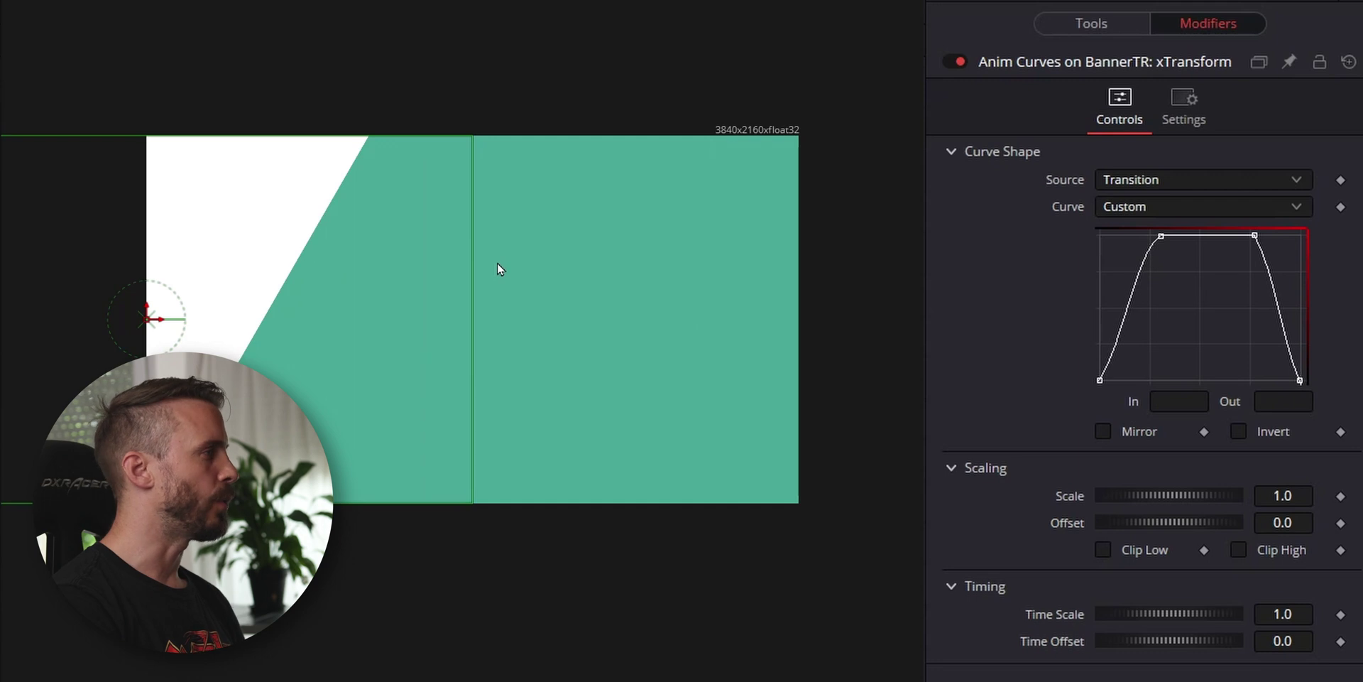
{"action": "left_click_drag", "start_coordinate": [1289, 522], "coordinate": [1238, 522]}
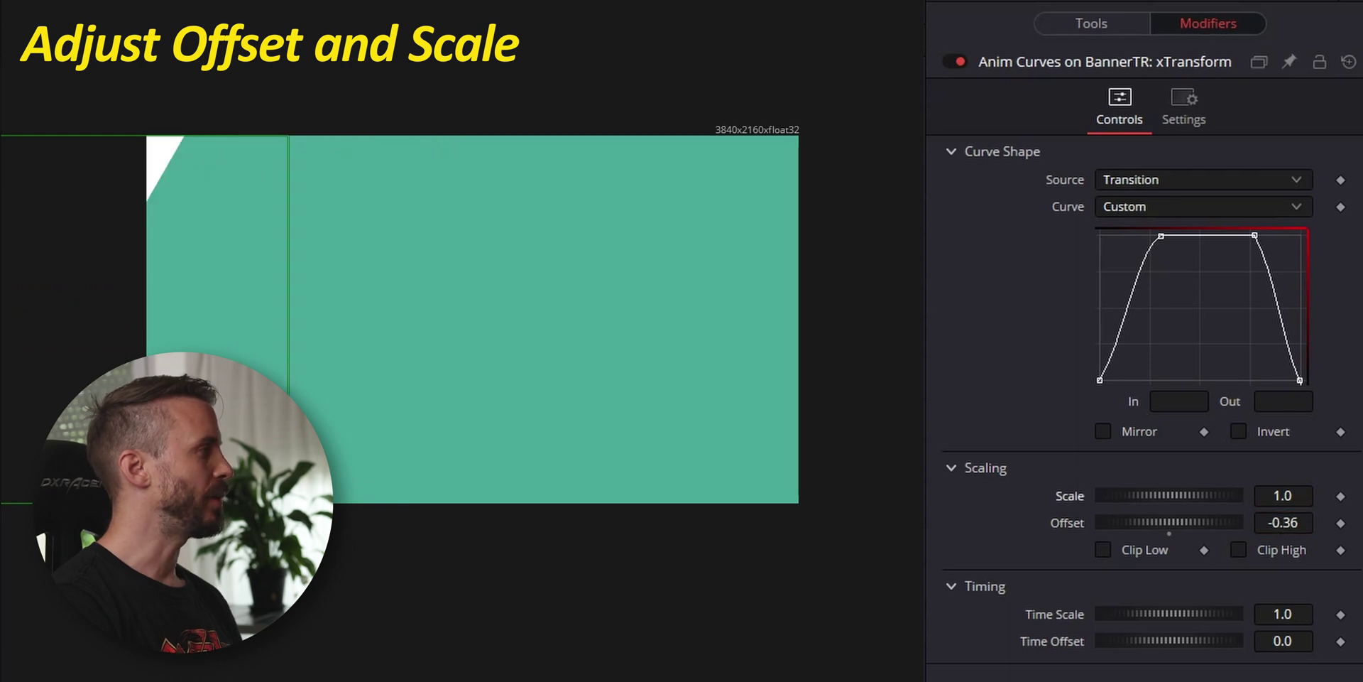
{"action": "left_click_drag", "start_coordinate": [1283, 495], "coordinate": [1309, 495]}
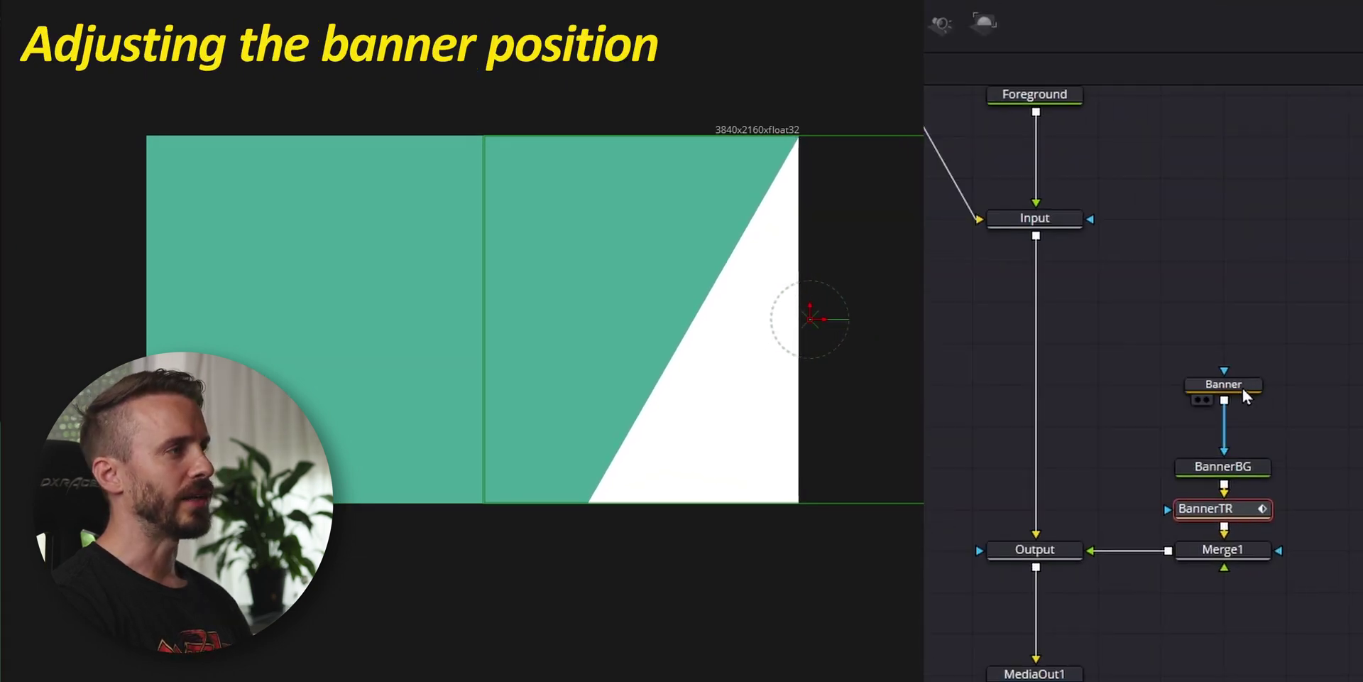
Move the Banner mask upward in the frame and slightly increase the Scale of BannerTR's Anim Curves modifier.
{"action": "left_click", "coordinate": [1242, 386]}
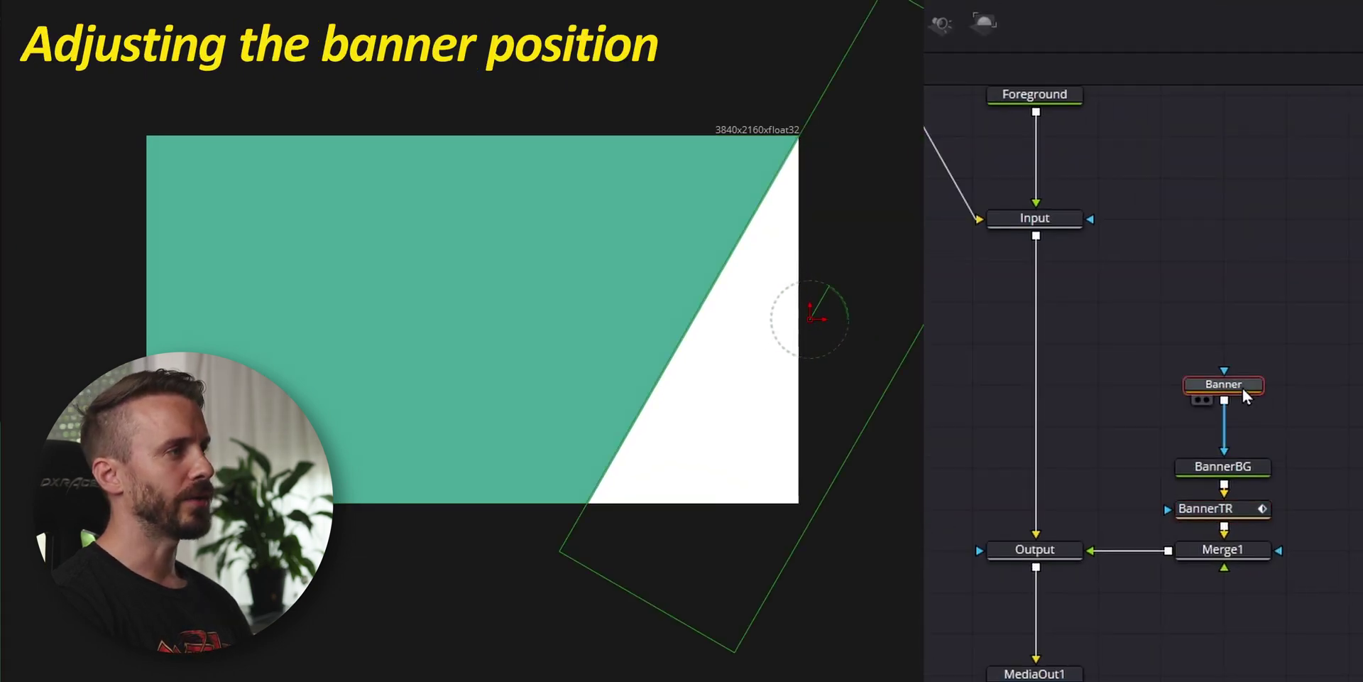
{"action": "left_click_drag", "start_coordinate": [809, 313], "coordinate": [814, 241]}
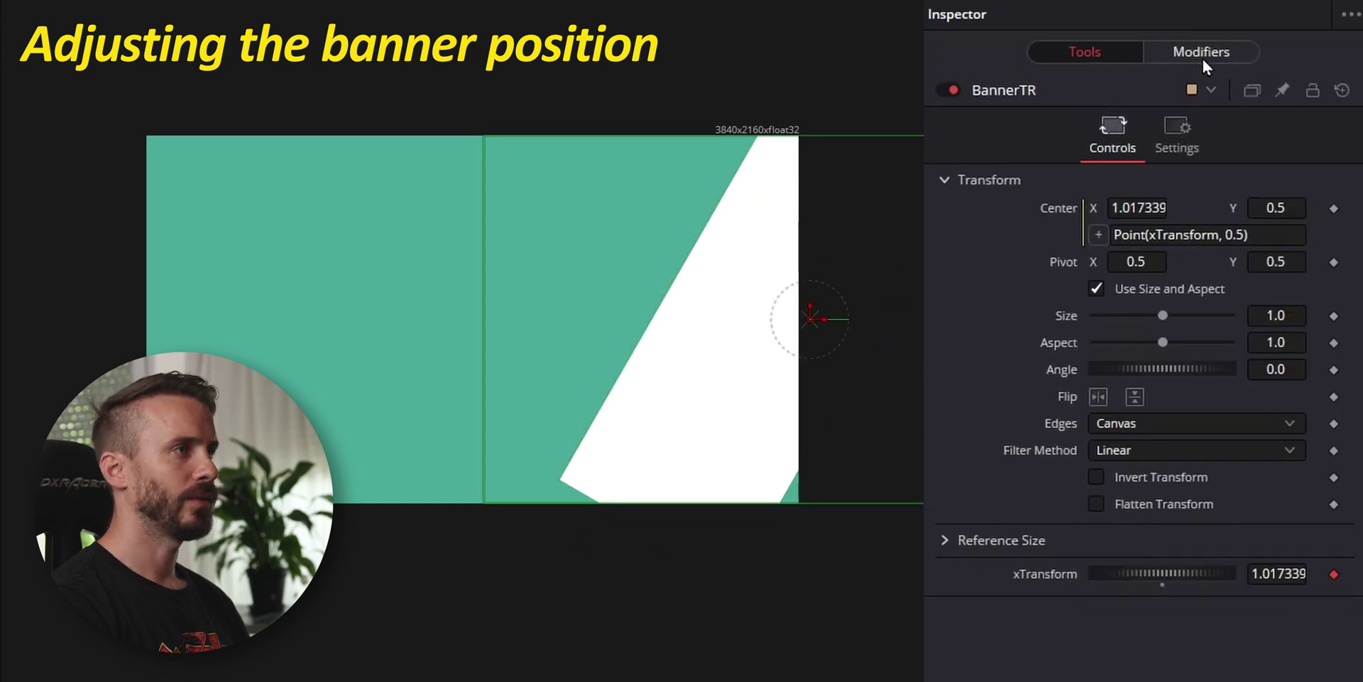
{"action": "left_click", "coordinate": [1203, 57]}
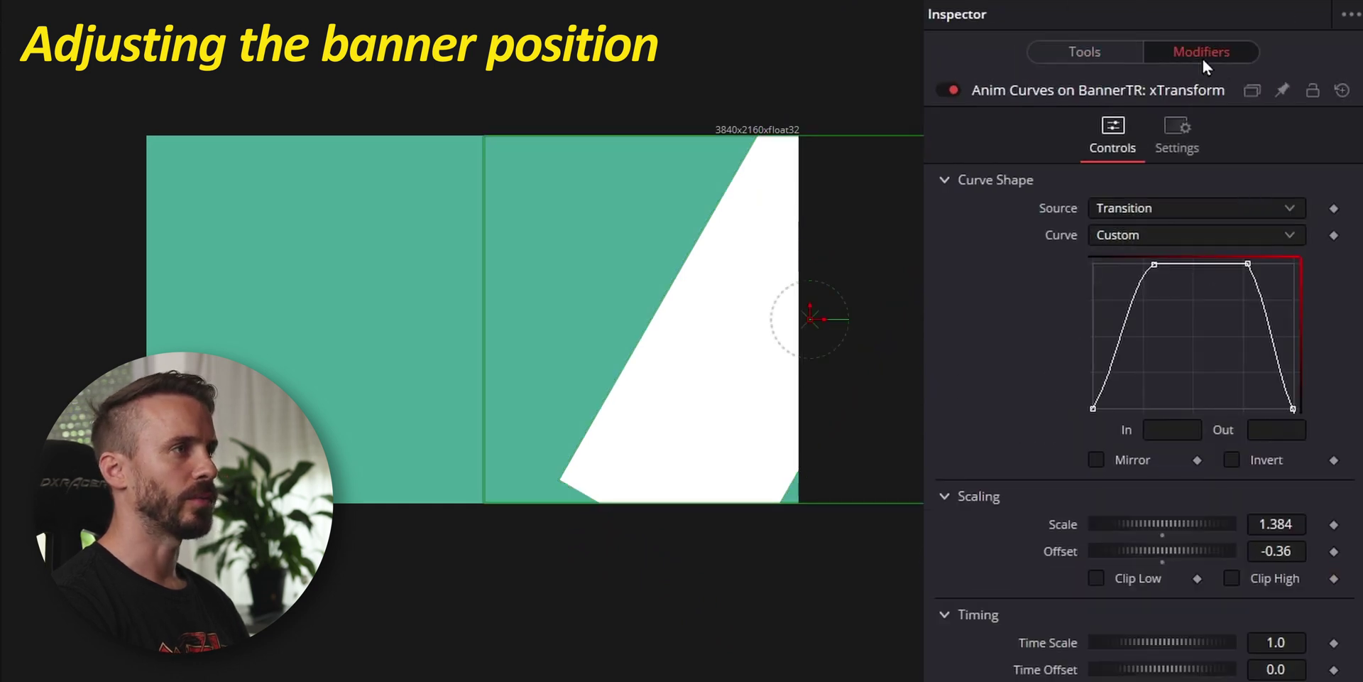
{"action": "left_click_drag", "start_coordinate": [1275, 522], "coordinate": [1287, 522]}
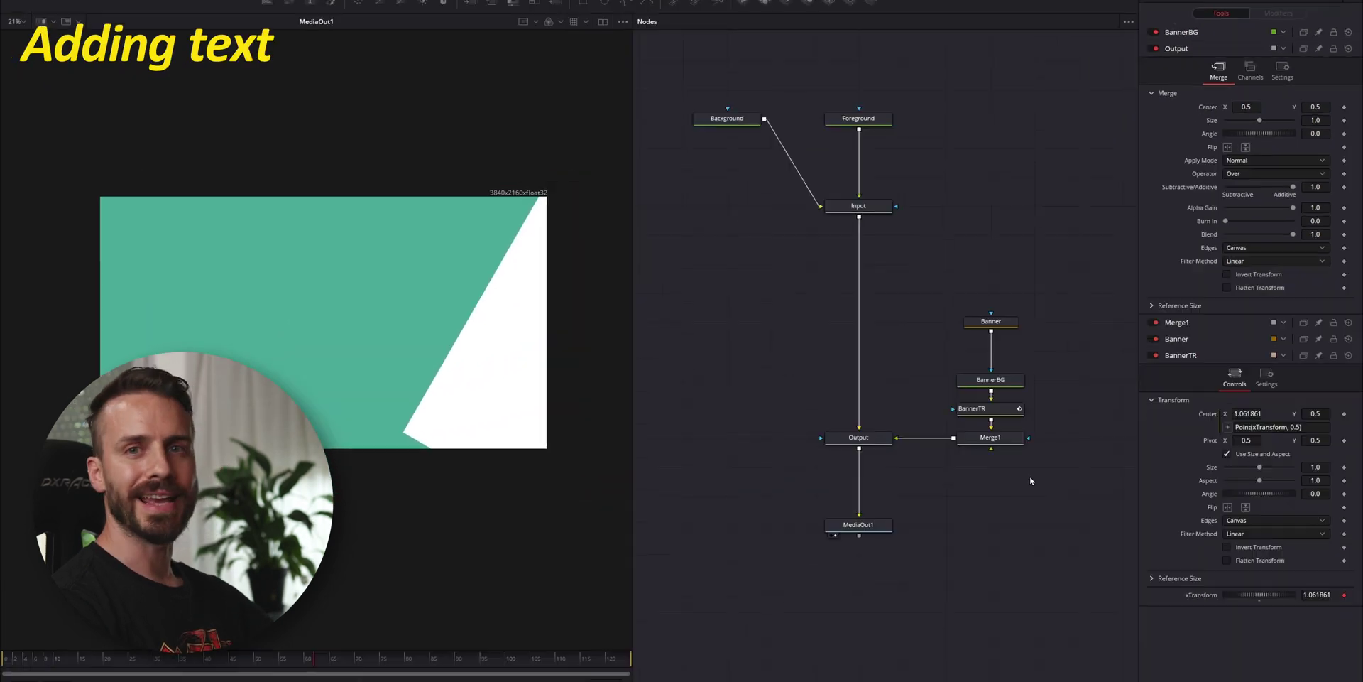
Shift the Output and banner nodes up in the node graph, and feed a new Text node through a Transform node into Merge1's foreground.
{"action": "left_click_drag", "start_coordinate": [1030, 477], "coordinate": [806, 292]}
{"action": "left_click_drag", "start_coordinate": [861, 436], "coordinate": [859, 320]}
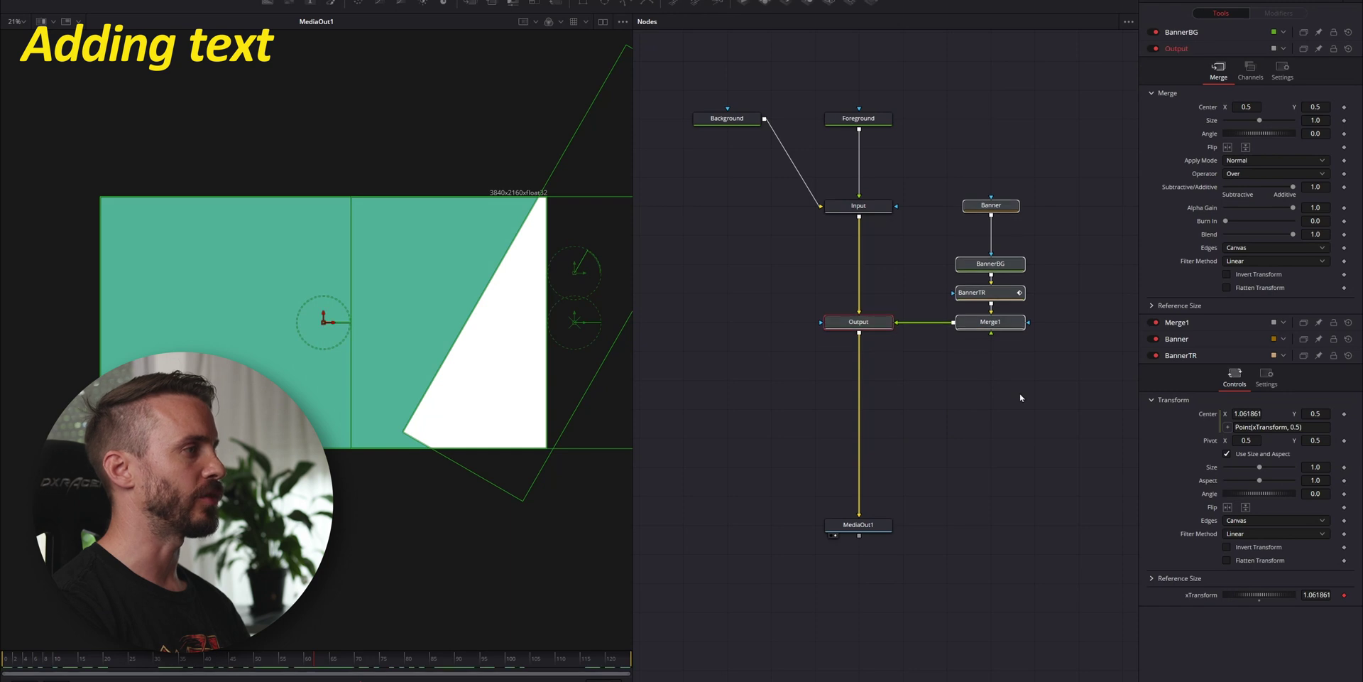
{"action": "left_click_drag", "start_coordinate": [283, 71], "coordinate": [1197, 454]}
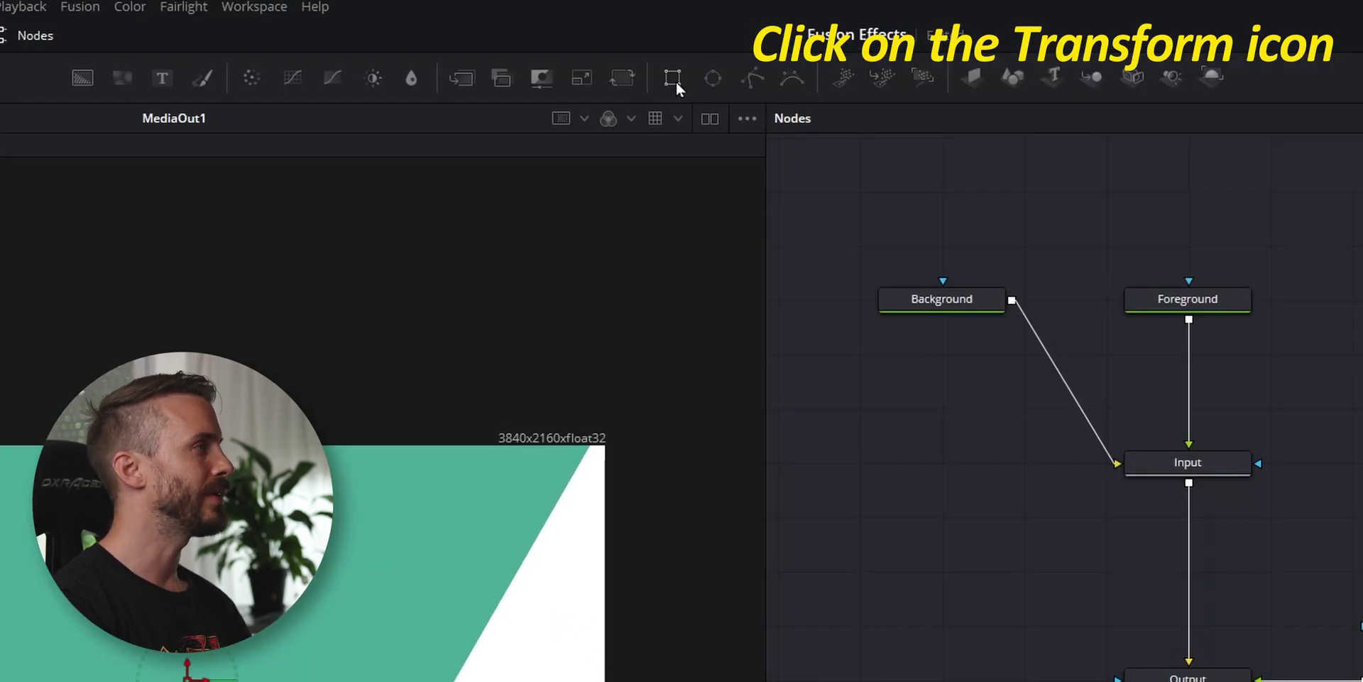
{"action": "left_click", "coordinate": [624, 76]}
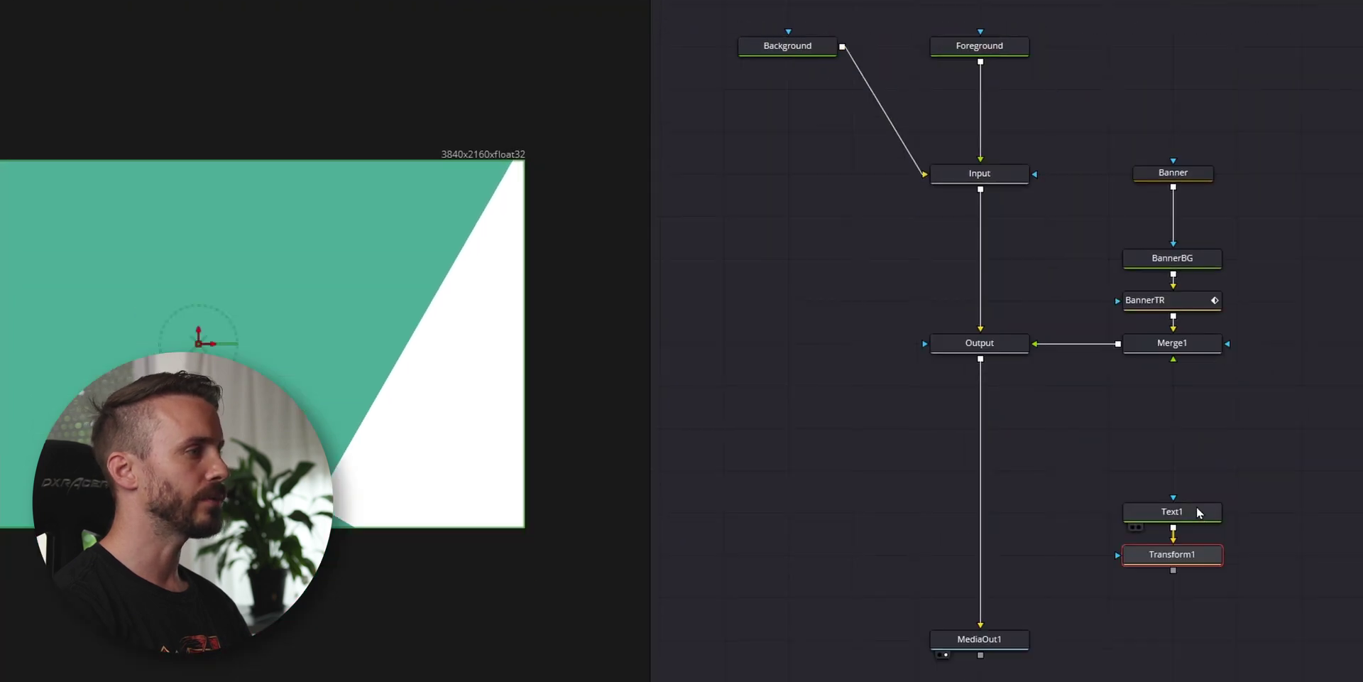
{"action": "left_click_drag", "start_coordinate": [1174, 547], "coordinate": [1173, 361]}
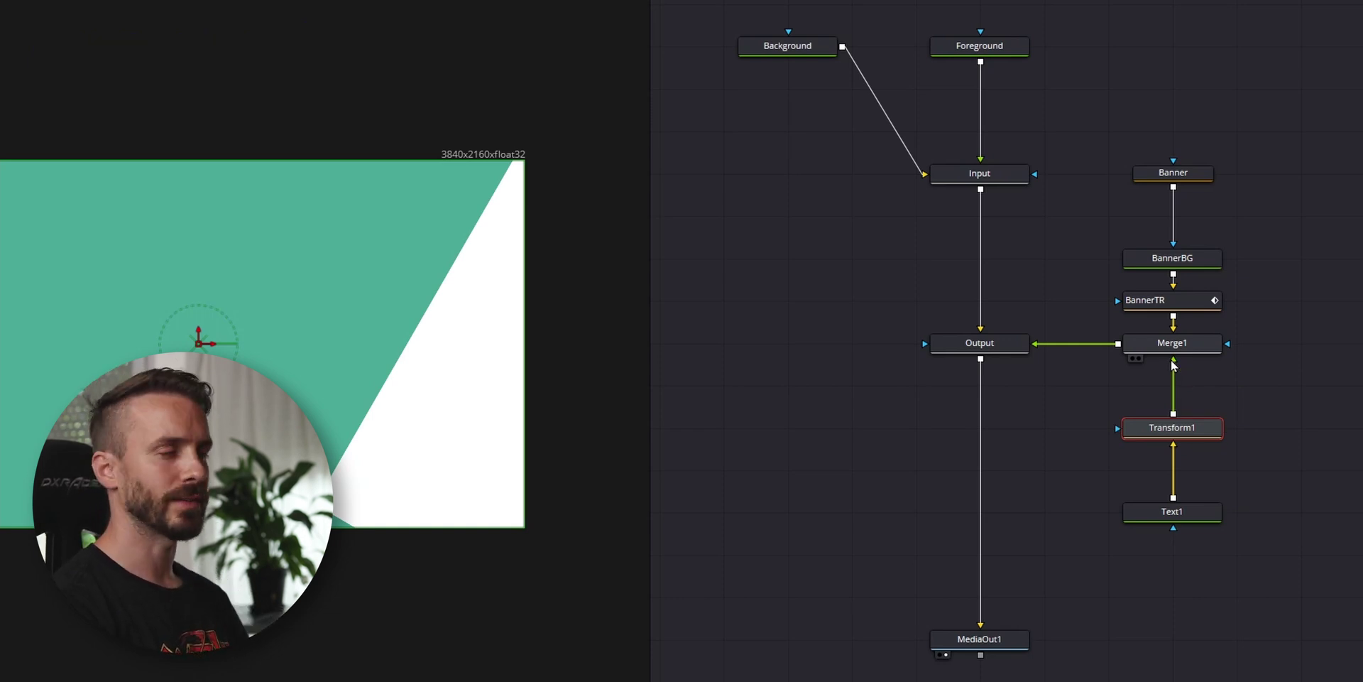
Rename the Text1 node to Text and the Transform1 node to TextTR.
{"action": "left_click", "coordinate": [1175, 511]}
{"action": "key", "text": "F2"}
{"action": "left_click", "coordinate": [711, 379]}
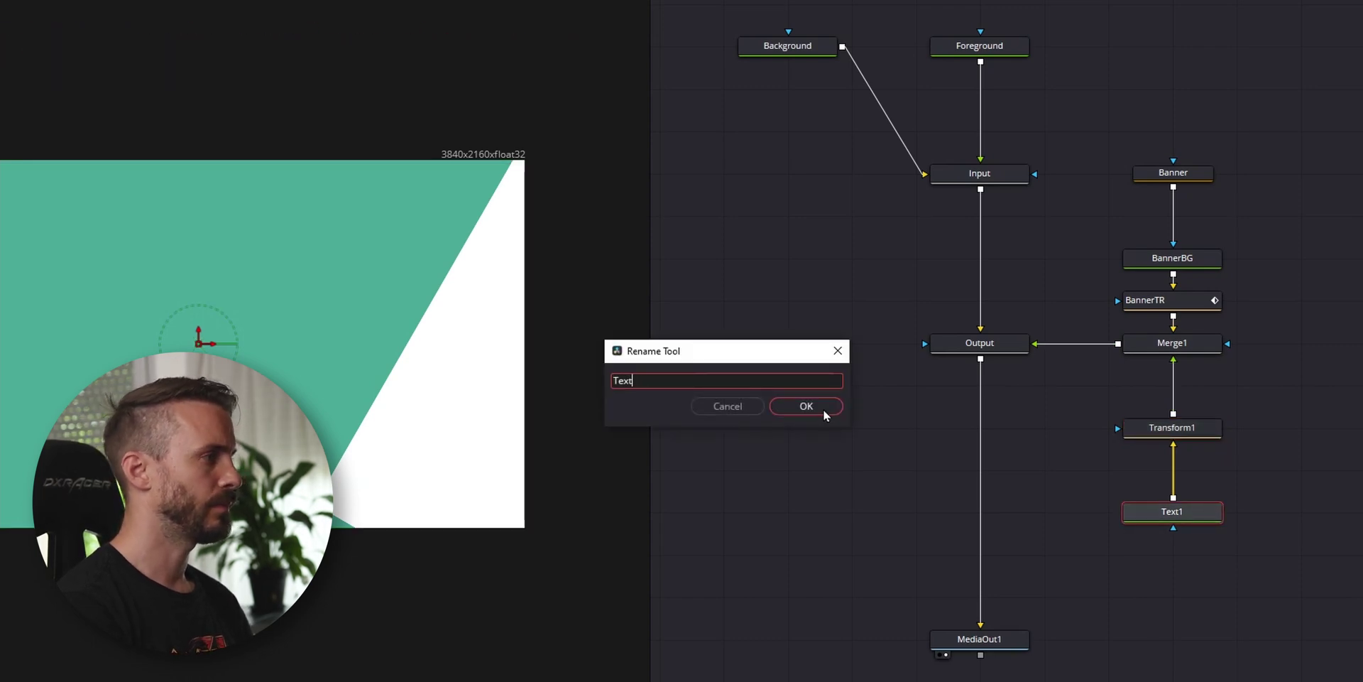
{"action": "left_click", "coordinate": [822, 407]}
{"action": "left_click", "coordinate": [1178, 435]}
{"action": "key", "text": "F2"}
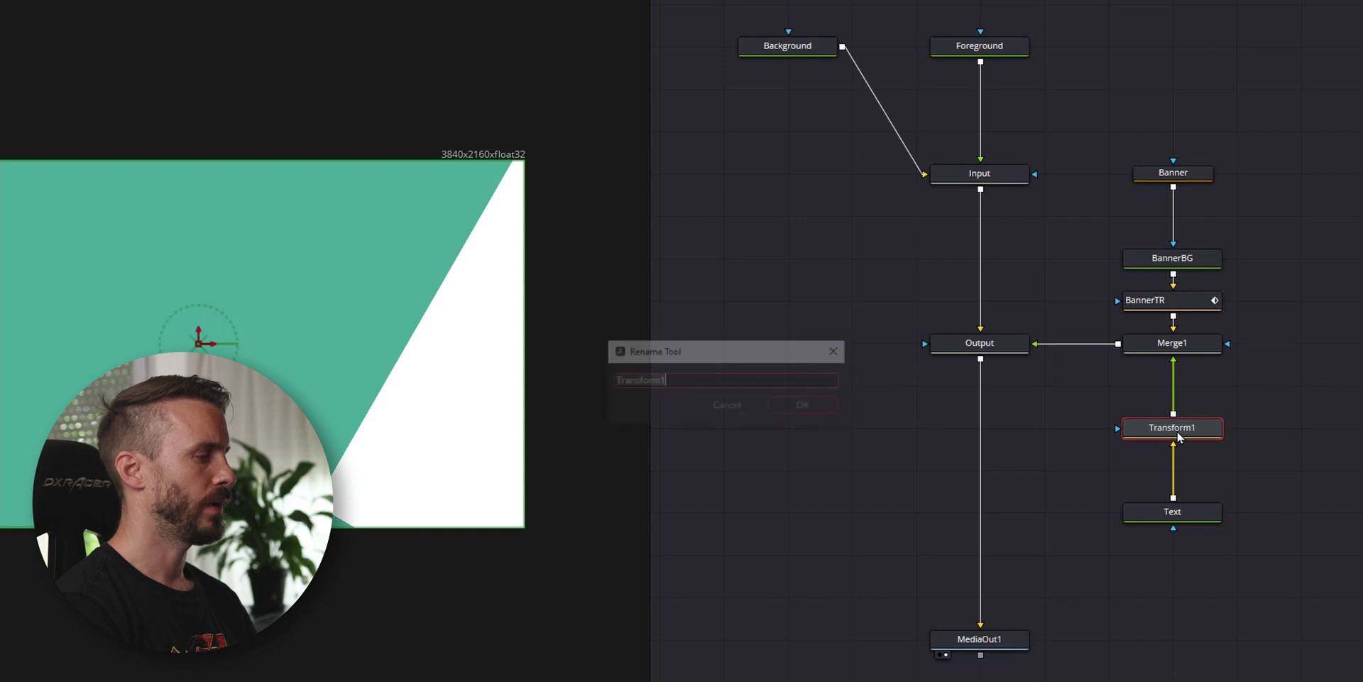
{"action": "type", "text": "TextTR"}
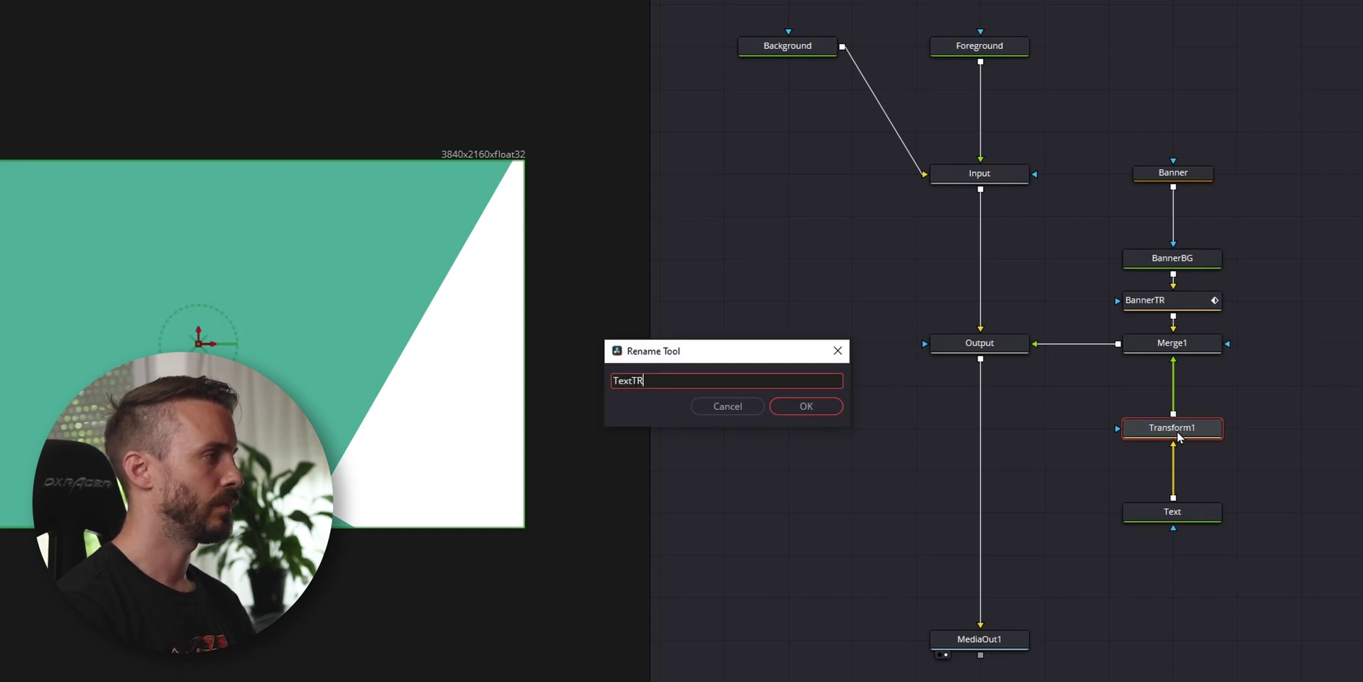
{"action": "key", "text": "Return"}
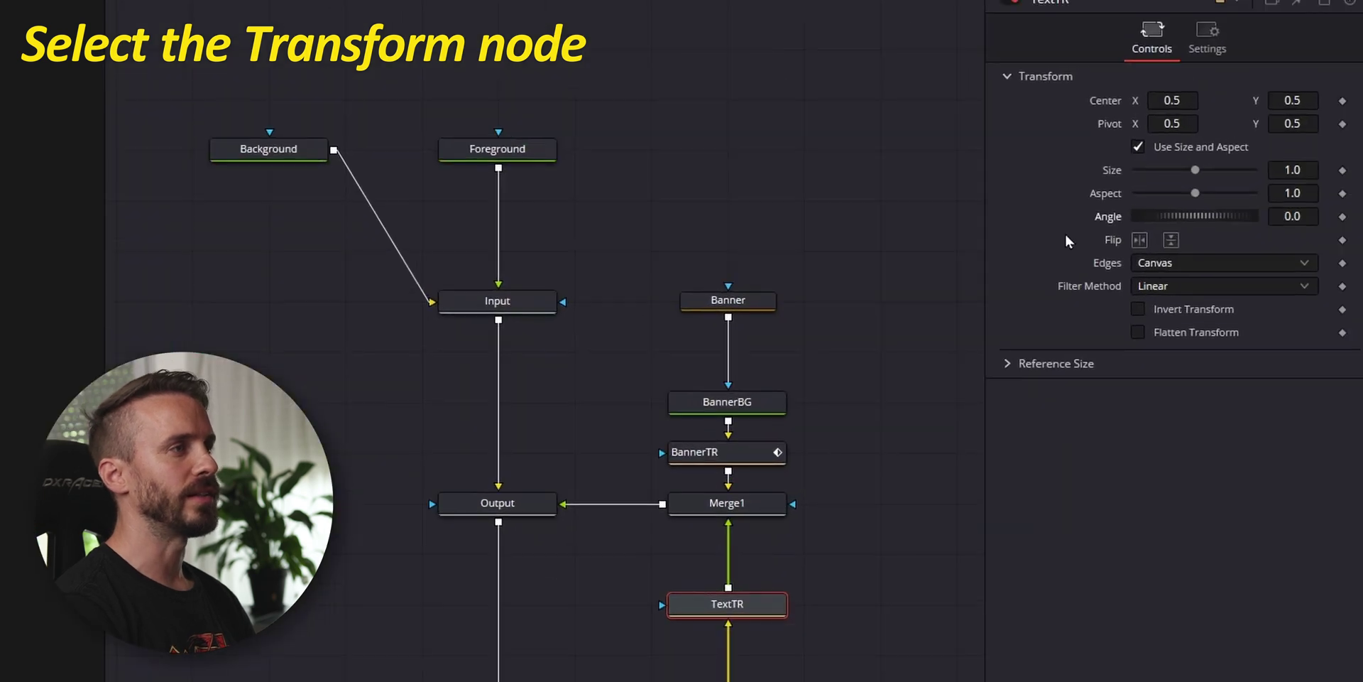
Add an expression to TextTR's Angle and set it to Banner.Angle.
{"action": "right_click", "coordinate": [1113, 226]}
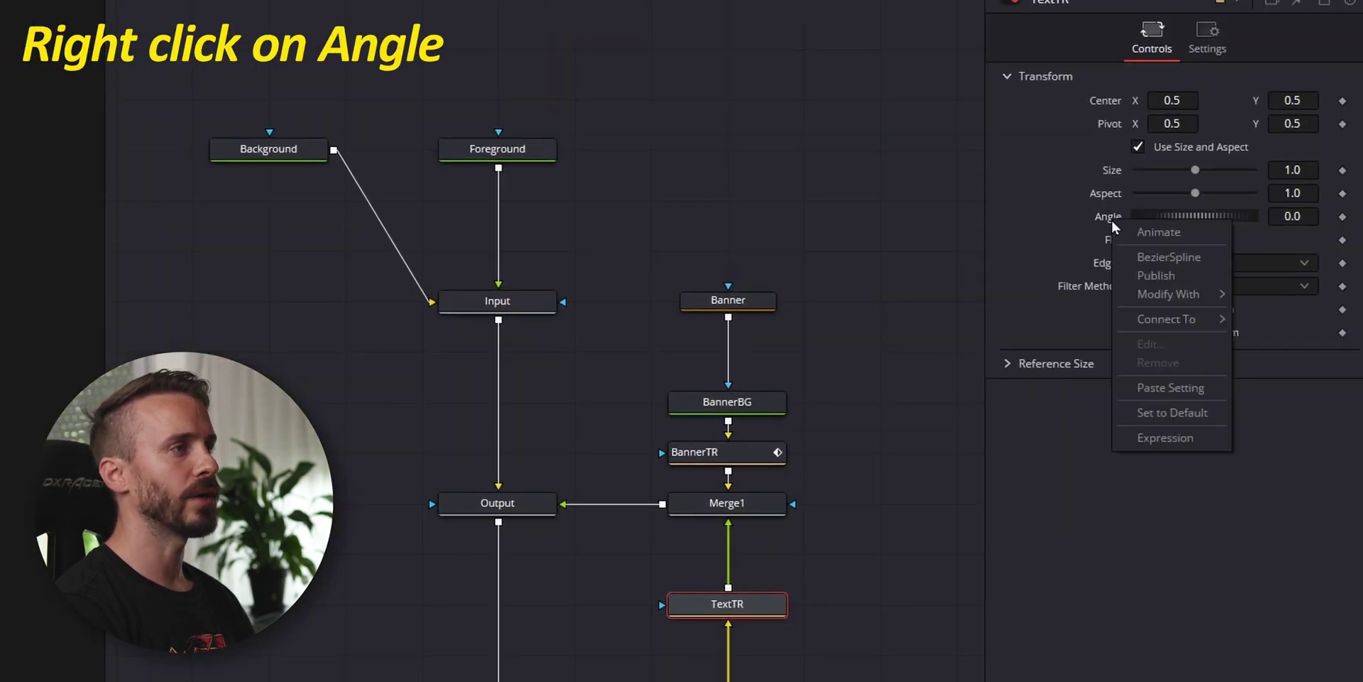
{"action": "left_click", "coordinate": [1163, 437]}
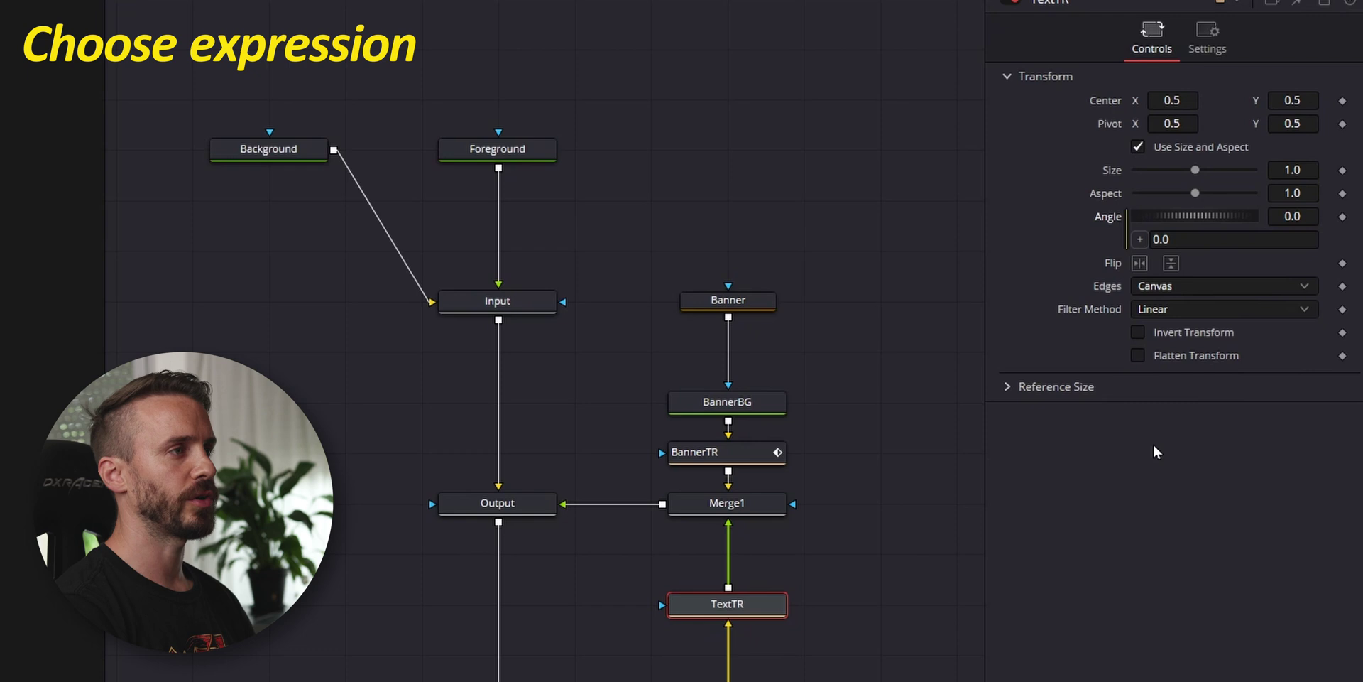
{"action": "left_click", "coordinate": [1192, 240]}
{"action": "type", "text": "Banner"}
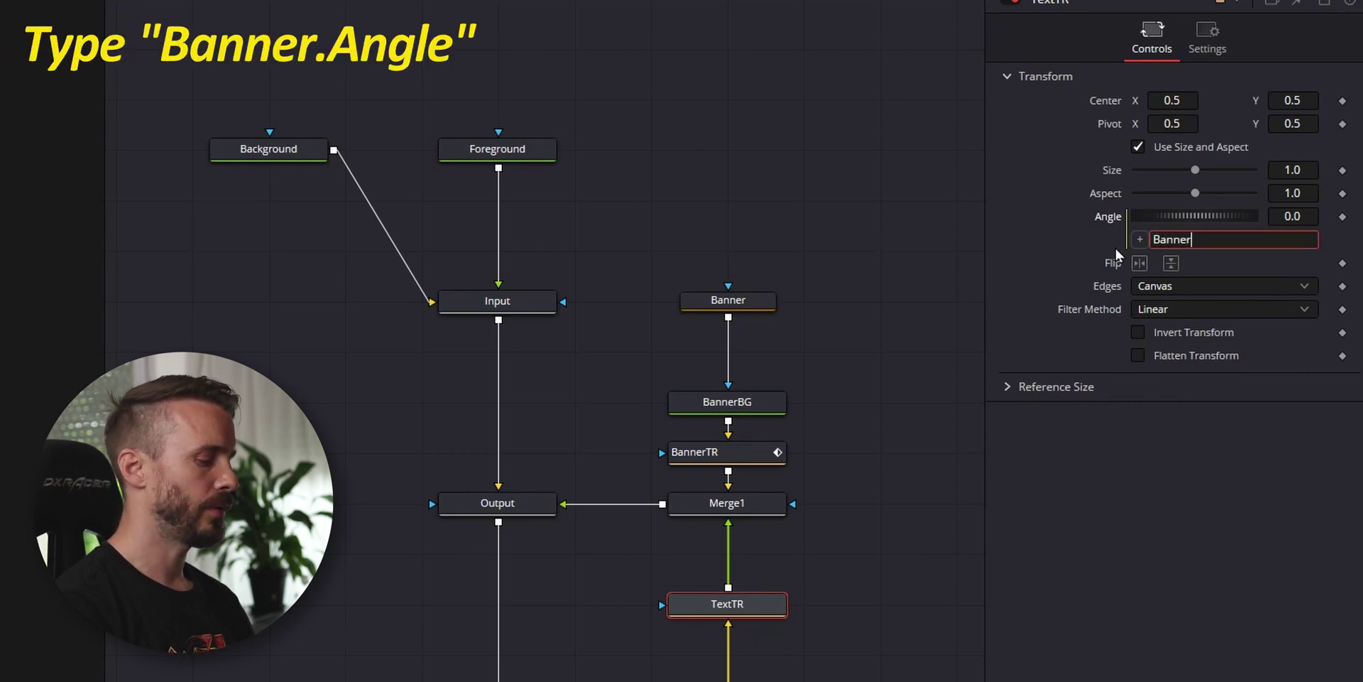
{"action": "type", "text": ".Angle"}
{"action": "key", "text": "Return"}
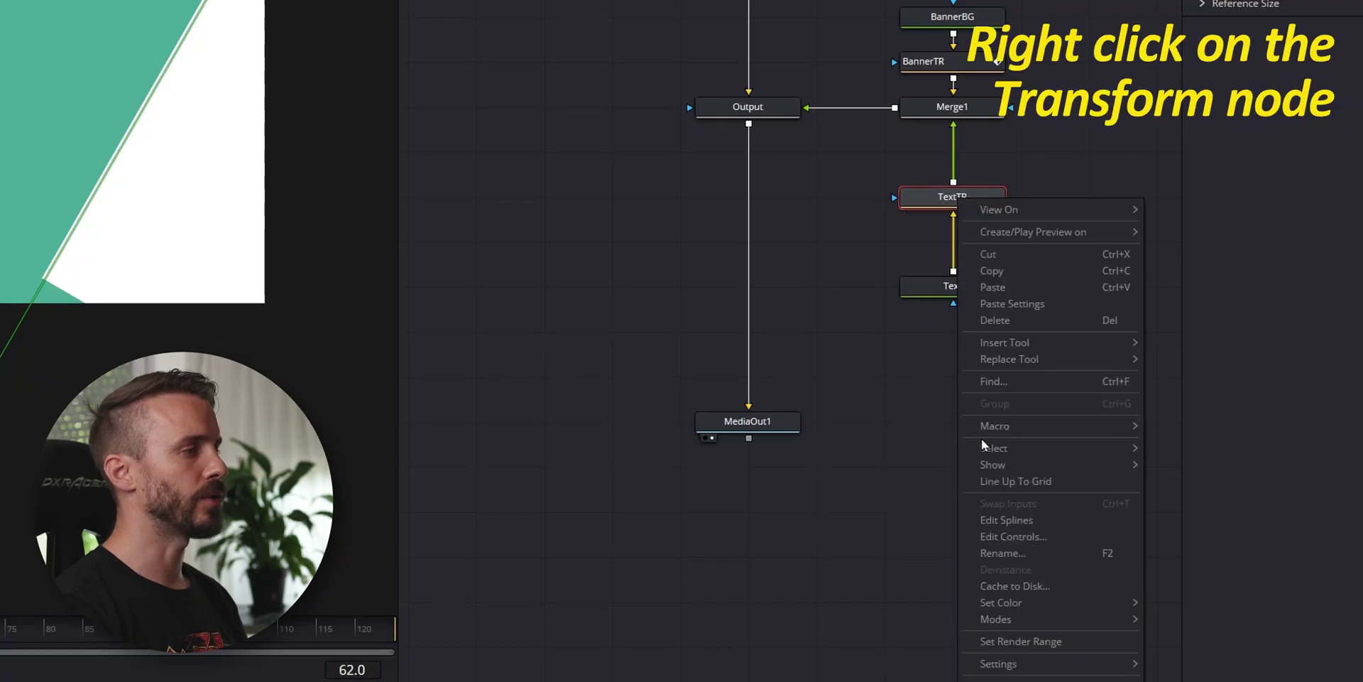
Add a custom Number control named xTransform to TextTR, on the Controls page with ScrewControl as its input control.
{"action": "left_click", "coordinate": [1013, 536]}
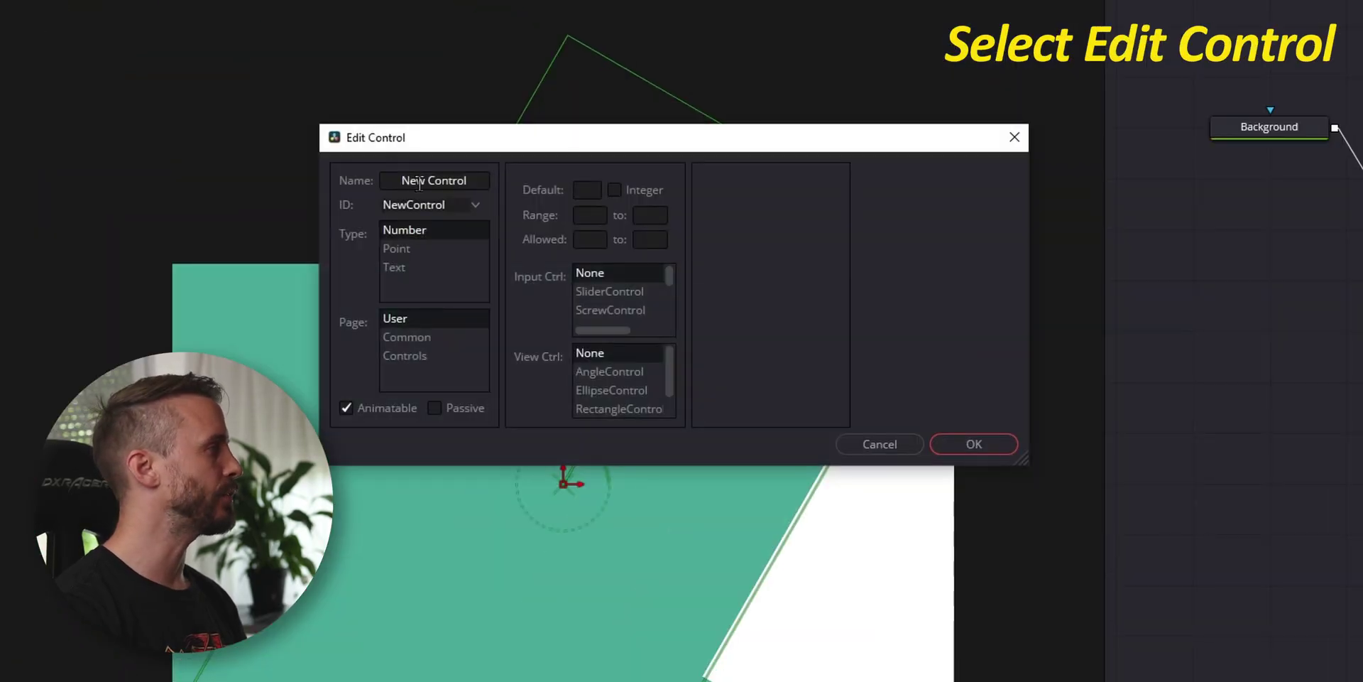
{"action": "triple_click", "coordinate": [419, 180]}
{"action": "type", "text": "xTransfor"}
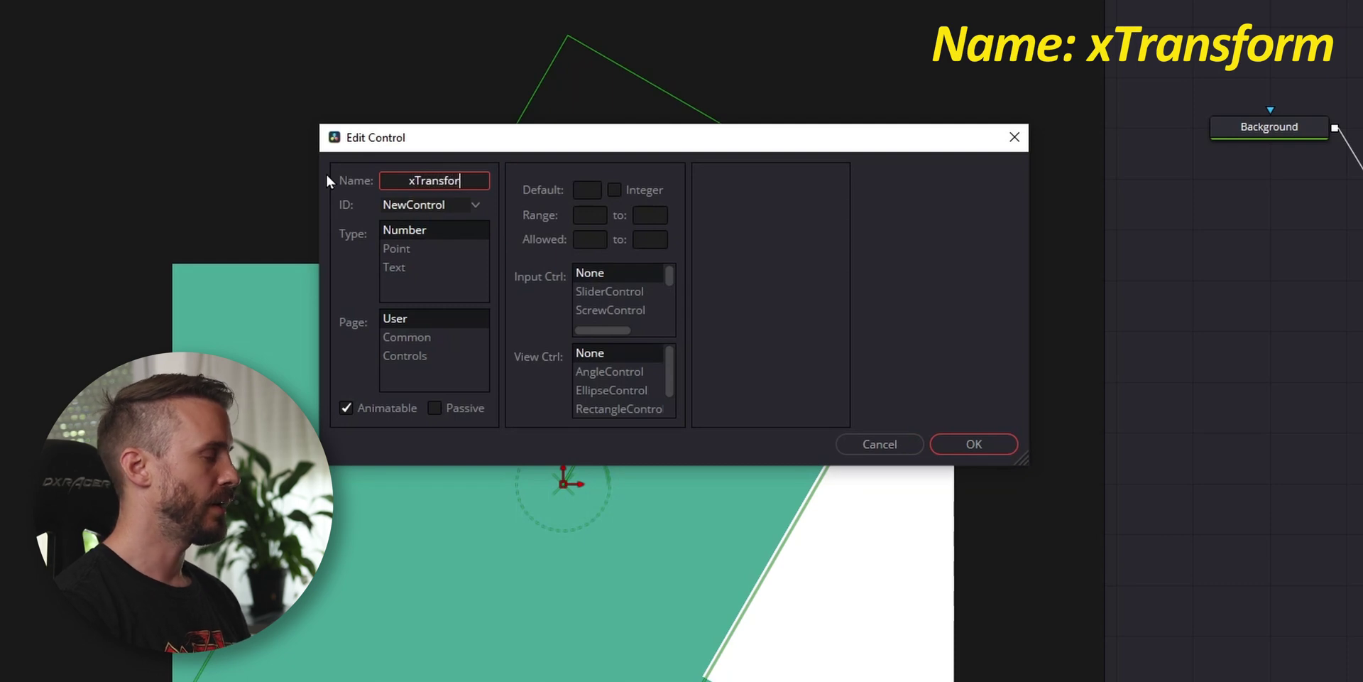
{"action": "type", "text": "m"}
{"action": "left_click", "coordinate": [436, 229]}
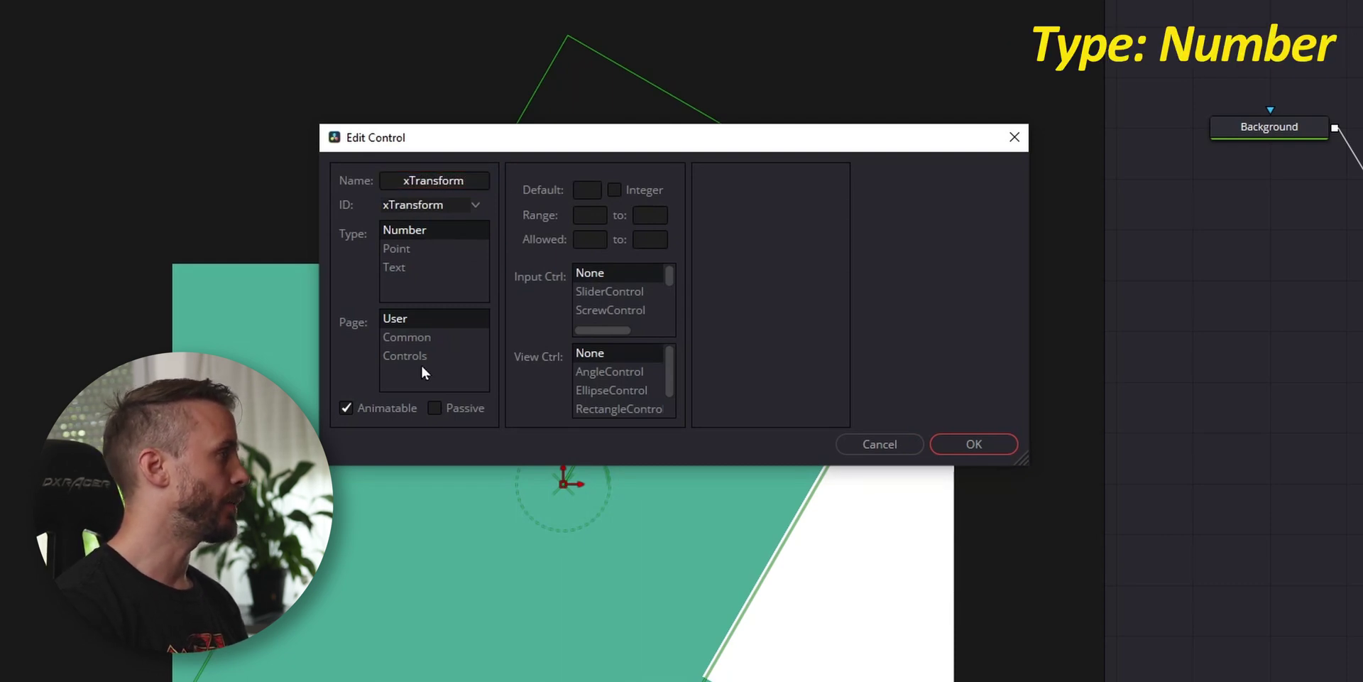
{"action": "left_click", "coordinate": [408, 359]}
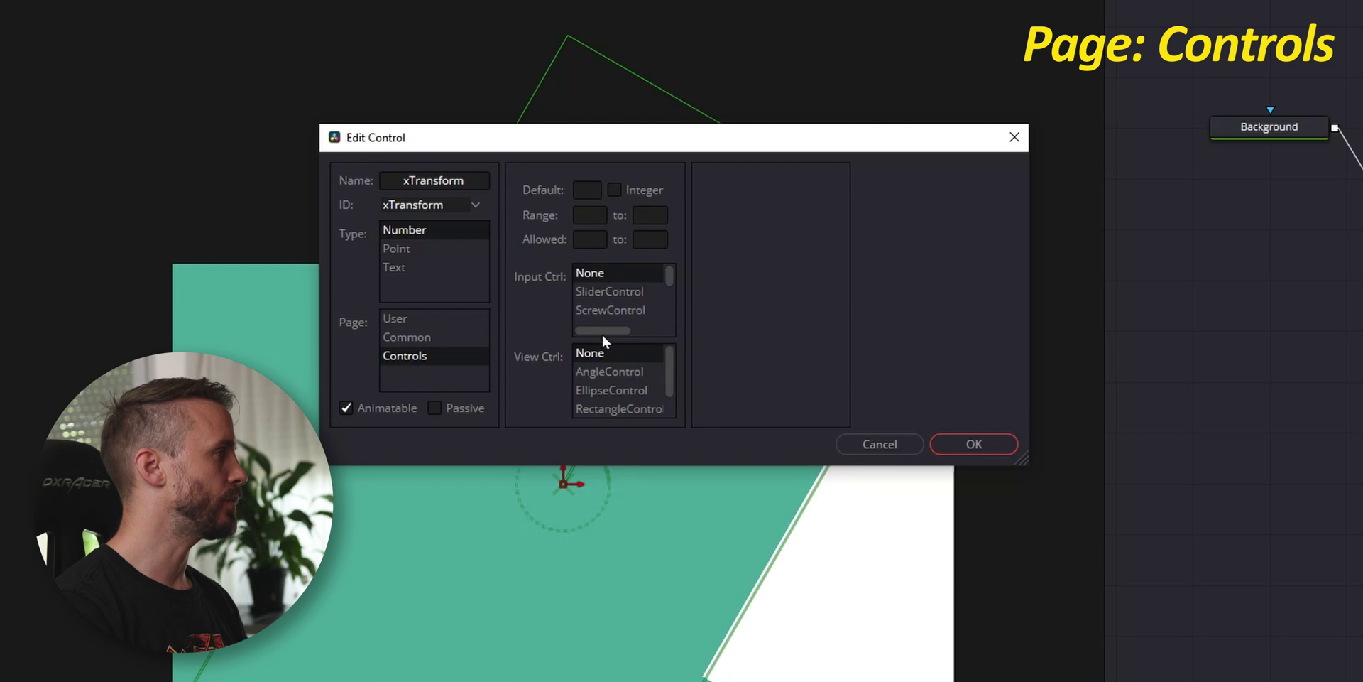
{"action": "left_click", "coordinate": [621, 309]}
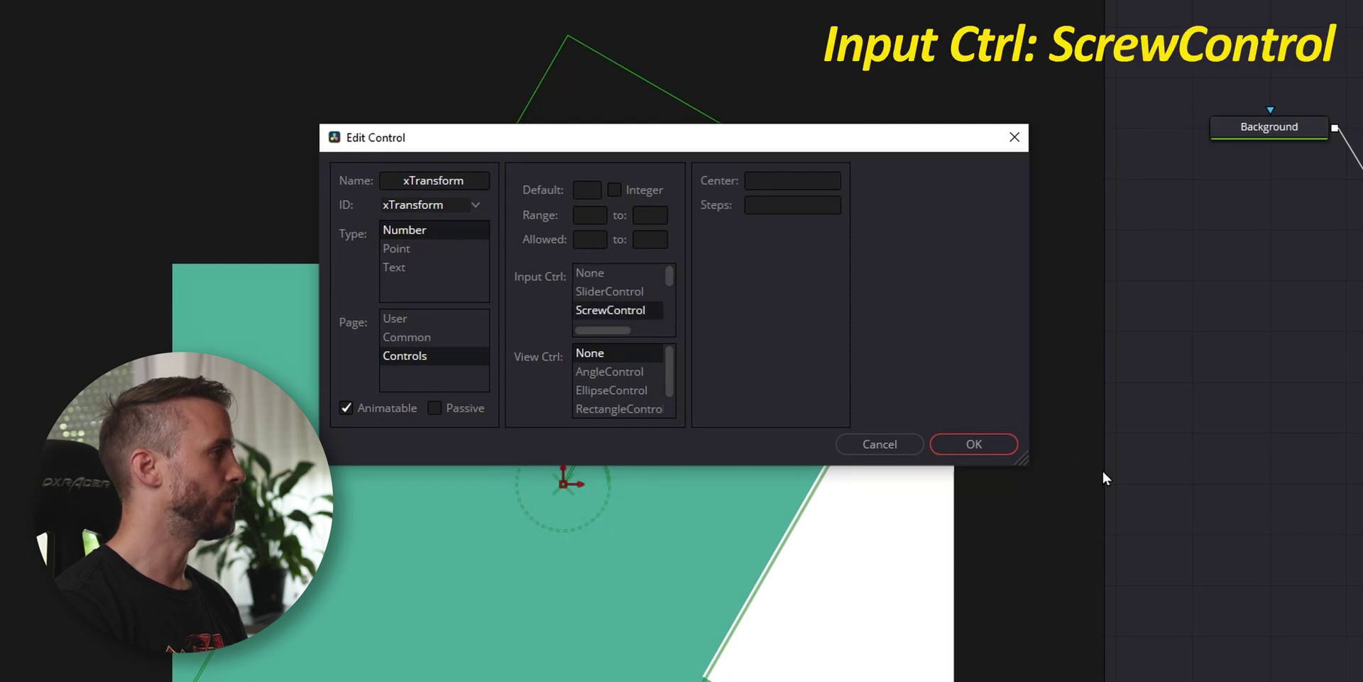
{"action": "left_click", "coordinate": [975, 443]}
Add an expression to TextTR's Center and set it to Point(xTransform, 0.5).
{"action": "right_click", "coordinate": [1200, 115]}
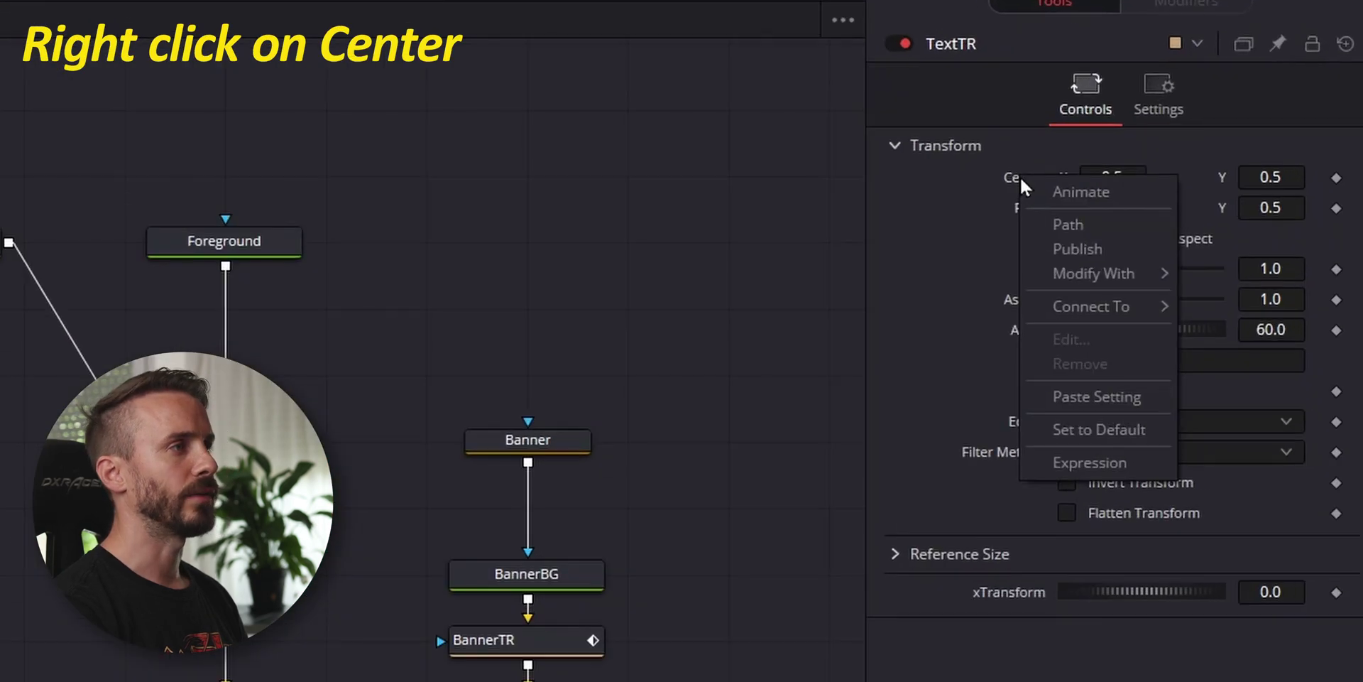
{"action": "left_click", "coordinate": [1103, 470]}
{"action": "double_click", "coordinate": [1130, 207]}
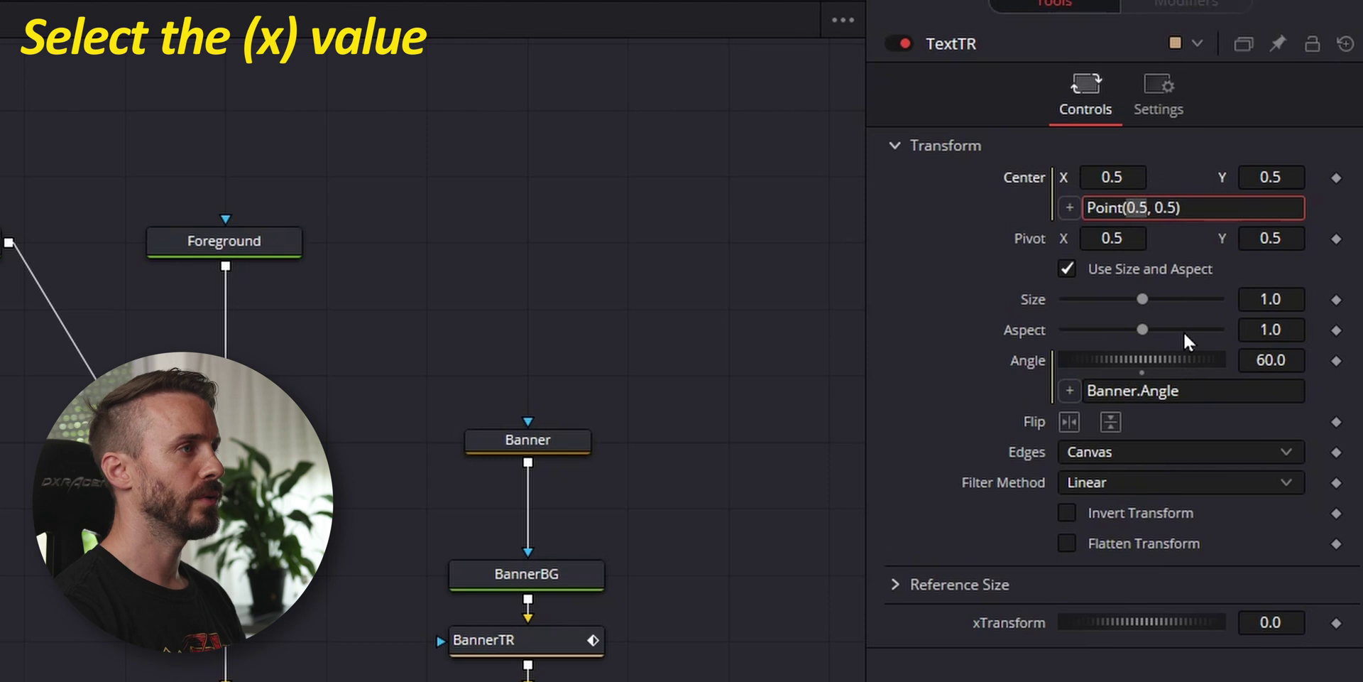
{"action": "type", "text": "xTransform"}
{"action": "key", "text": "Return"}
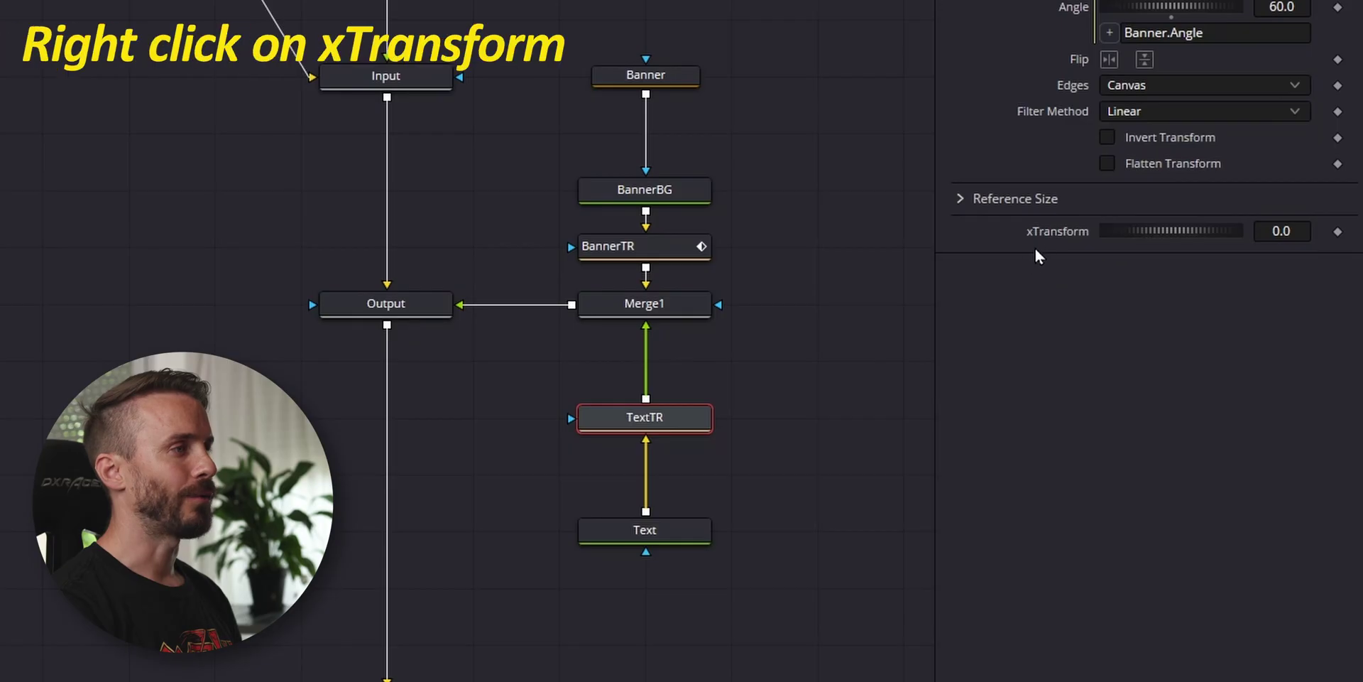
Connect TextTR's xTransform to the Value of Anim Curves on BannerTR: xTransform.
{"action": "right_click", "coordinate": [1041, 236]}
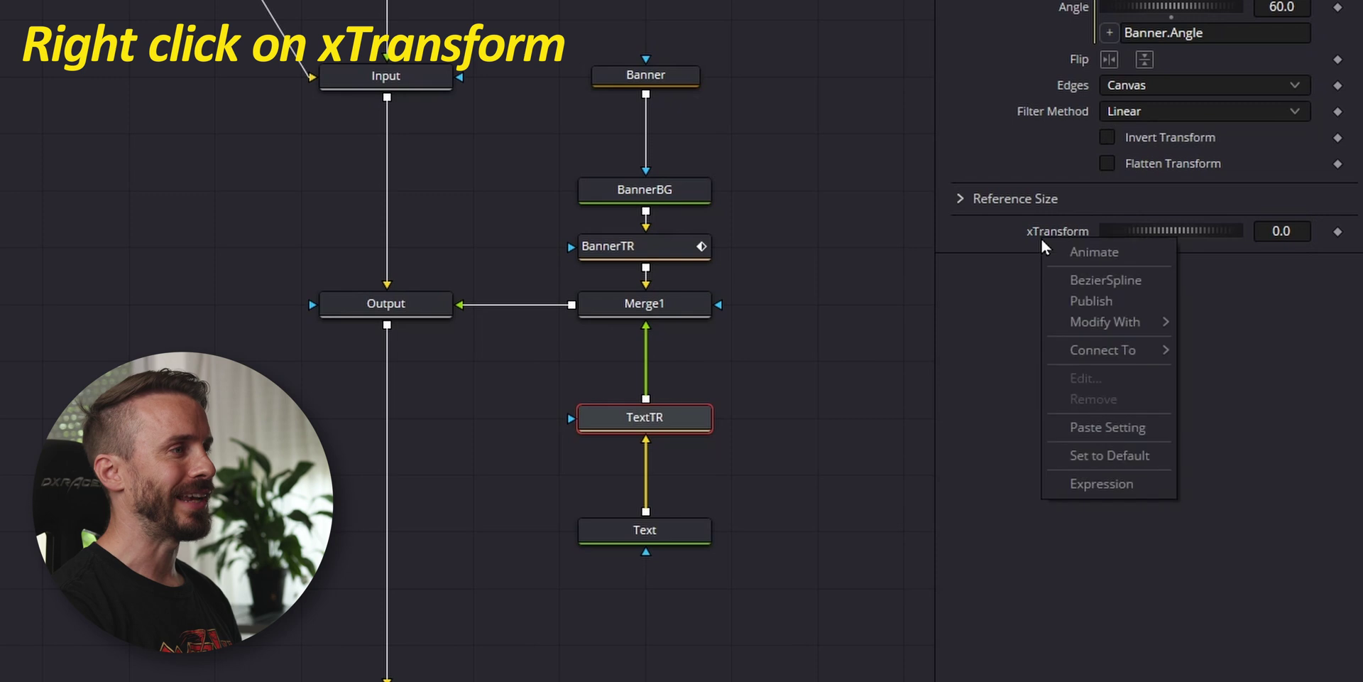
{"action": "mouse_move", "coordinate": [1080, 348]}
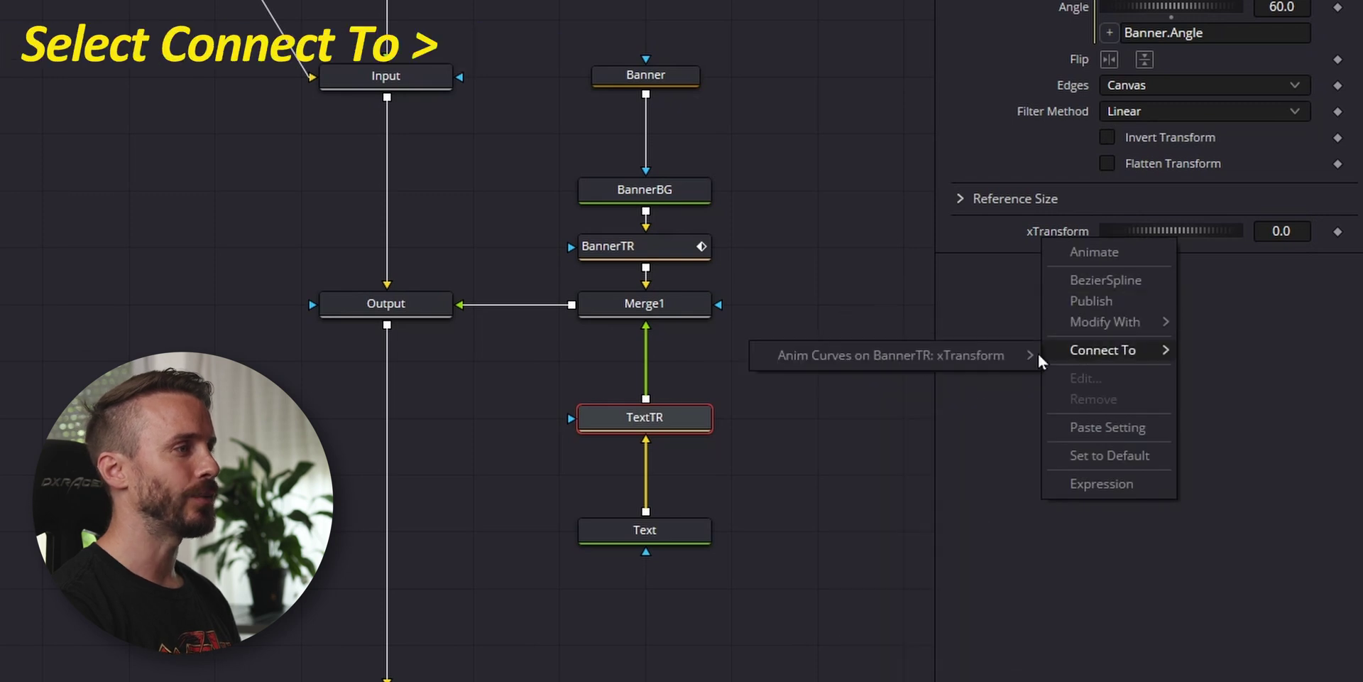
{"action": "mouse_move", "coordinate": [939, 353]}
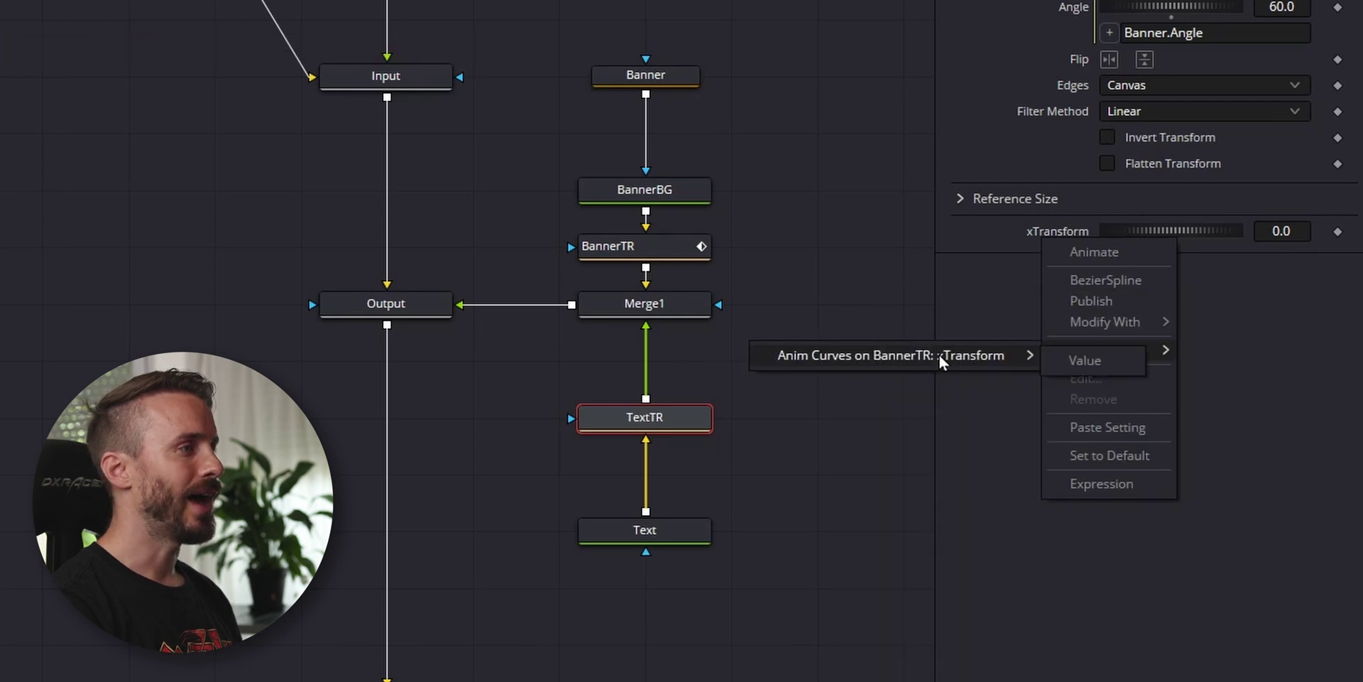
{"action": "left_click", "coordinate": [1087, 360]}
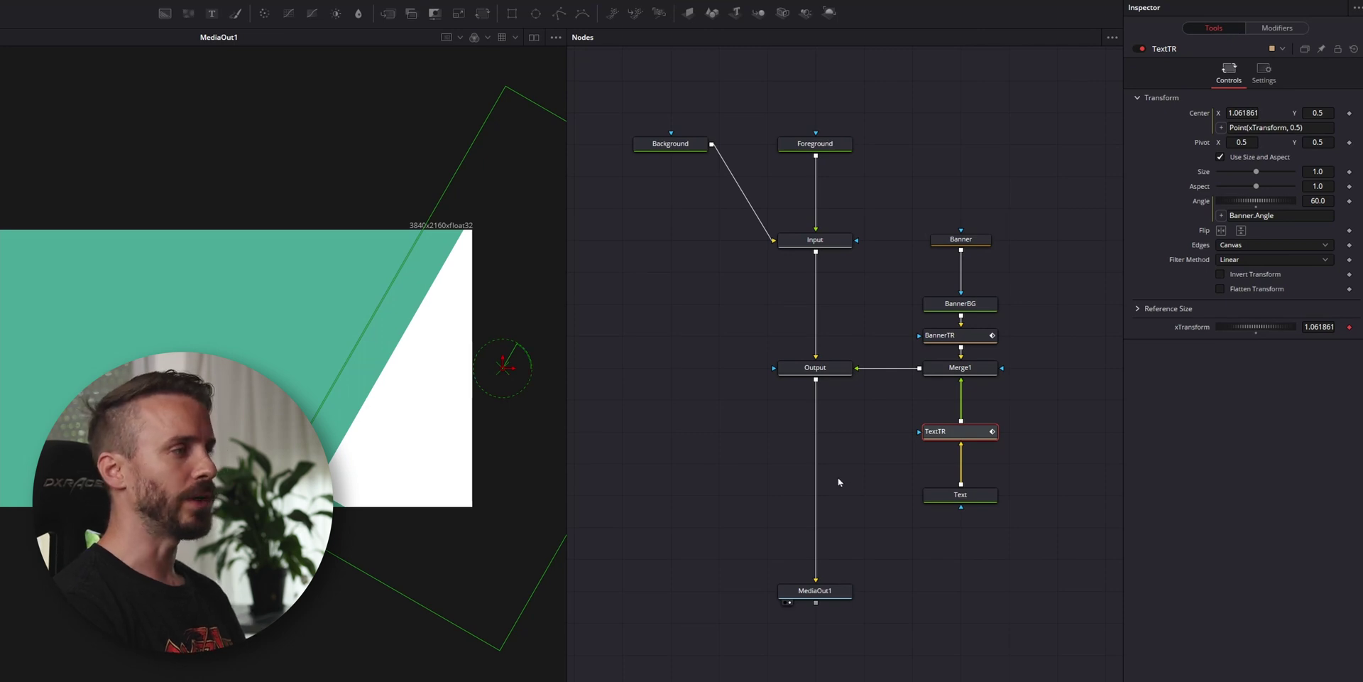
Enter SUMMER as the Text node's content and move the text into the frame beside the banner's slanted edge.
{"action": "left_click", "coordinate": [955, 498]}
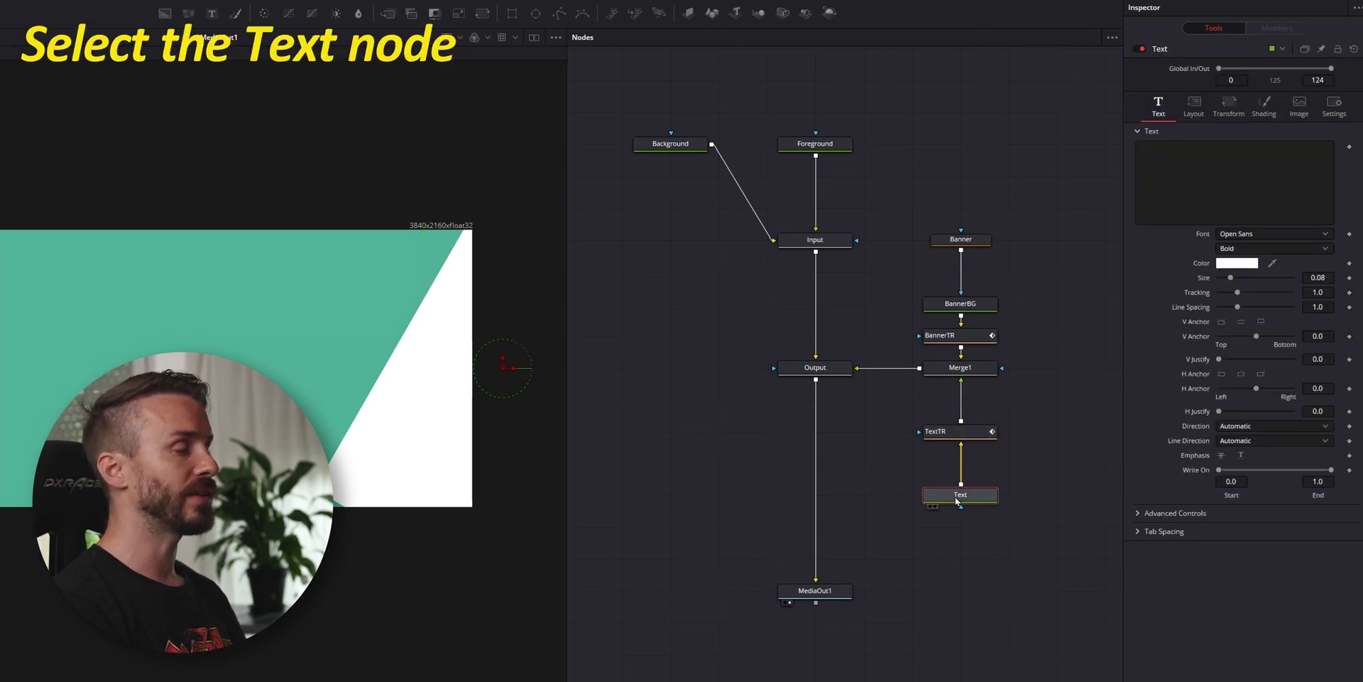
{"action": "left_click", "coordinate": [1179, 149]}
{"action": "type", "text": "SUMMER"}
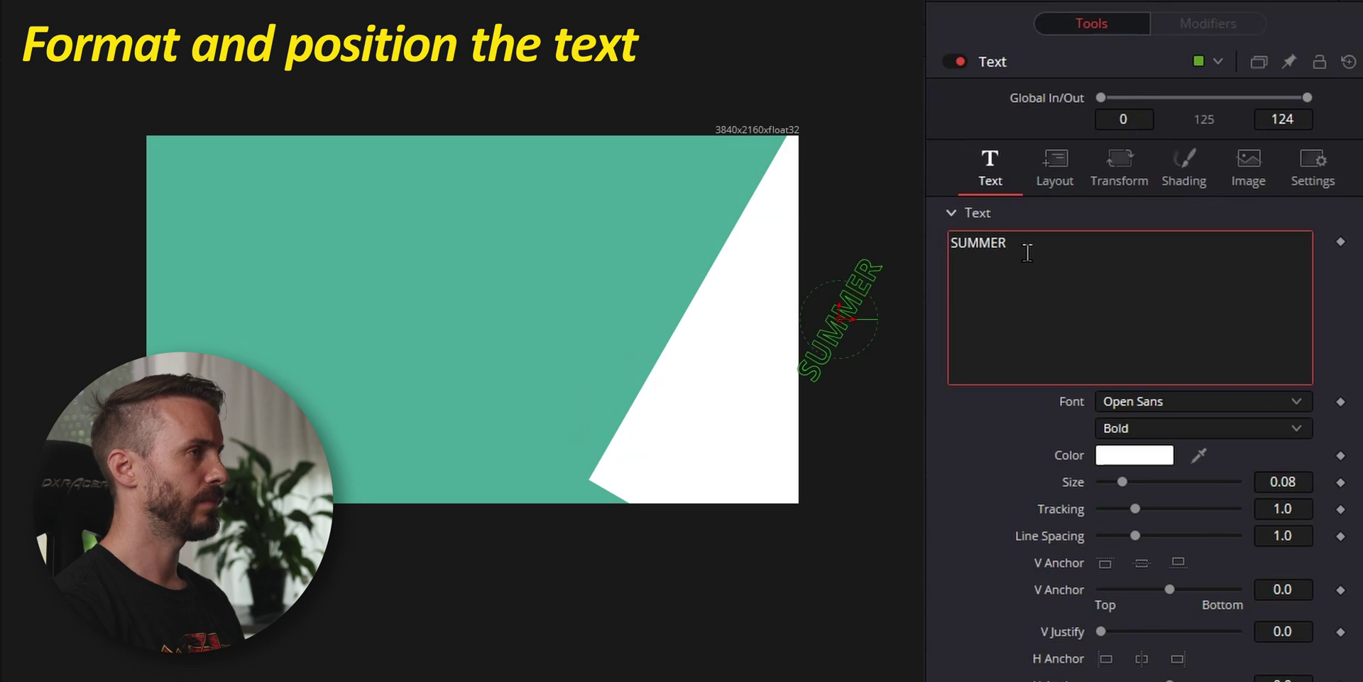
{"action": "left_click_drag", "start_coordinate": [839, 317], "coordinate": [615, 371]}
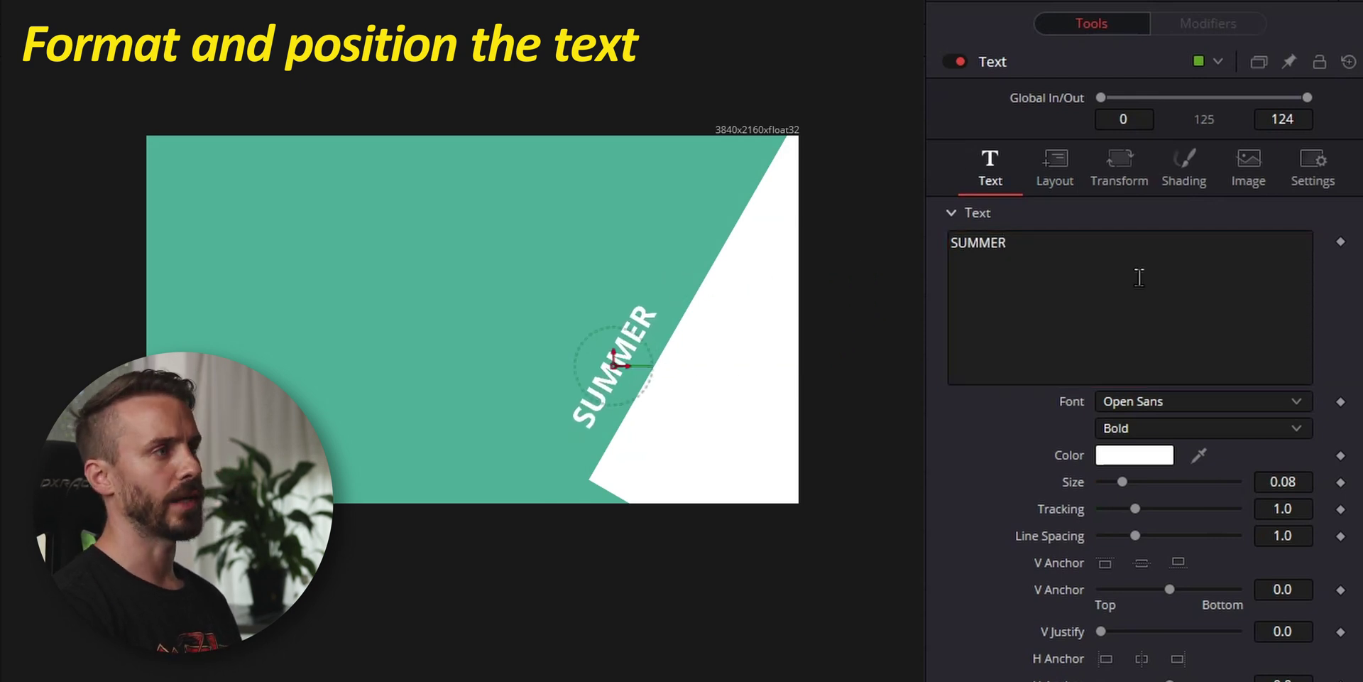
Set the SUMMER text's font to Impact and enlarge it to a size of about 0.24.
{"action": "left_click", "coordinate": [1196, 402]}
{"action": "type", "text": "impact"}
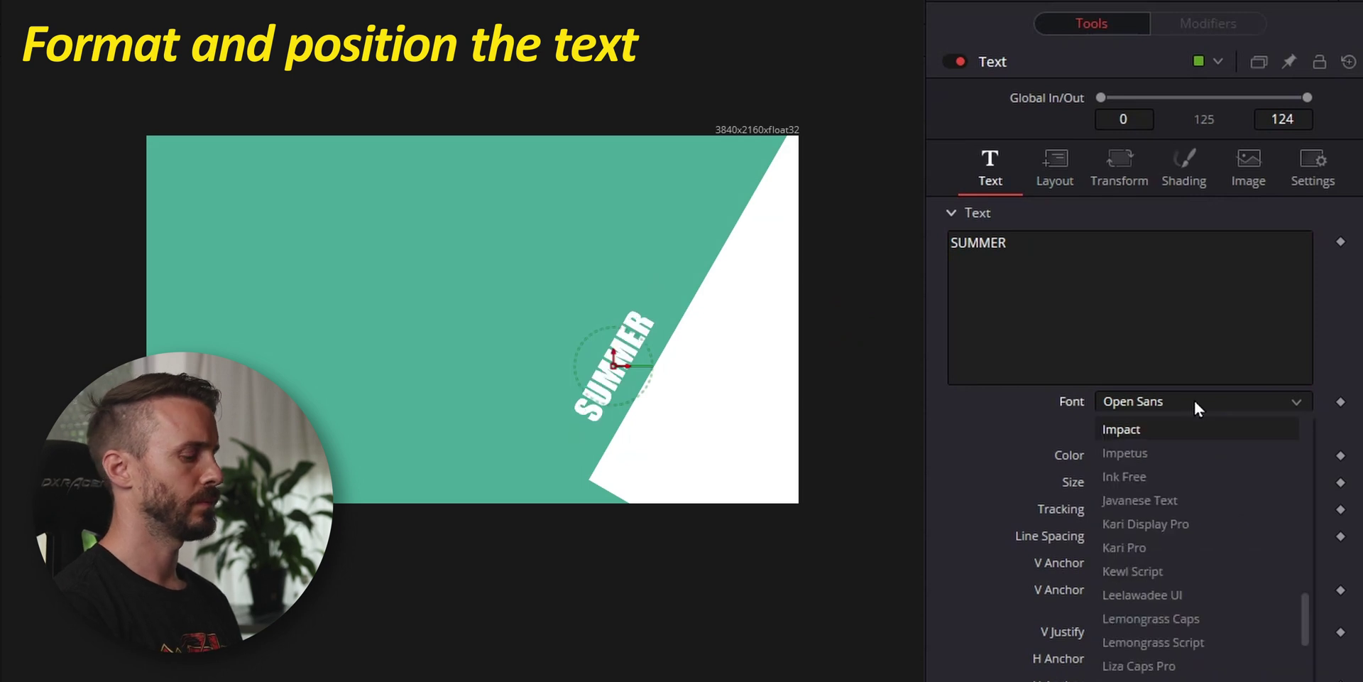
{"action": "left_click", "coordinate": [1126, 433]}
{"action": "left_click_drag", "start_coordinate": [1278, 490], "coordinate": [1321, 490]}
Adjust the SUMMER text's layout position so it runs along the white banner's slanted edge.
{"action": "left_click", "coordinate": [1055, 169]}
{"action": "left_click_drag", "start_coordinate": [614, 362], "coordinate": [637, 316]}
{"action": "left_click", "coordinate": [1003, 162]}
{"action": "left_click", "coordinate": [1055, 169]}
{"action": "scroll", "coordinate": [1145, 268], "scroll_direction": "up", "scroll_amount": 5}
{"action": "scroll", "coordinate": [1144, 268], "scroll_direction": "down", "scroll_amount": 1}
{"action": "scroll", "coordinate": [1310, 269], "scroll_direction": "up", "scroll_amount": 2}
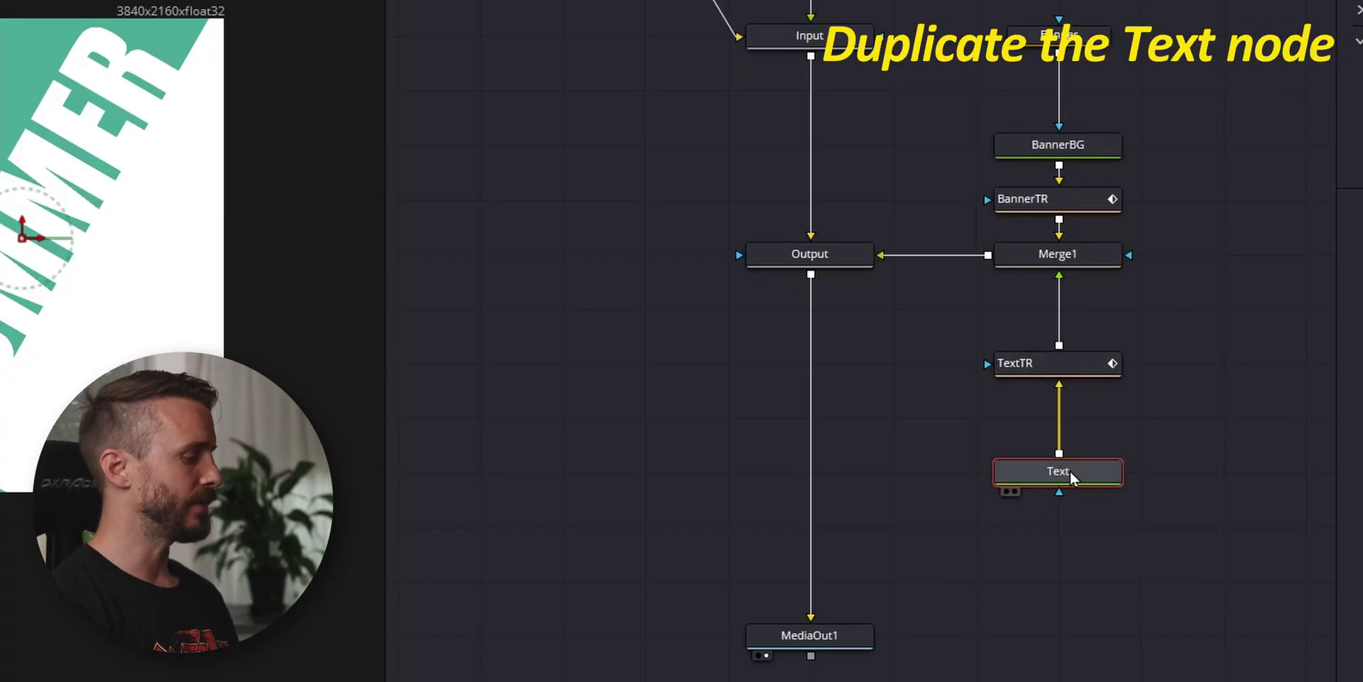
Duplicate the Text node and arrange the resulting merge directly below TextTR, with the original Text node beneath it.
{"action": "key", "text": "ctrl+c"}
{"action": "key", "text": "ctrl+v"}
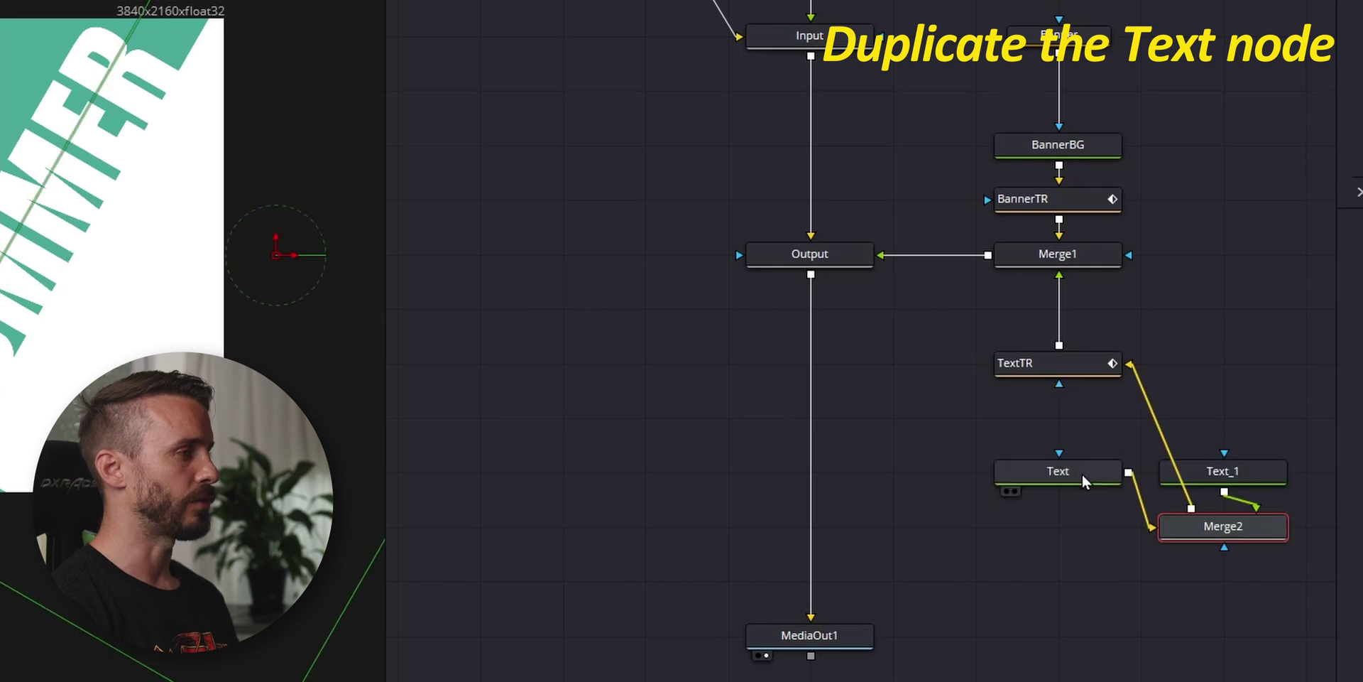
{"action": "left_click_drag", "start_coordinate": [1082, 474], "coordinate": [1082, 529]}
{"action": "left_click_drag", "start_coordinate": [1177, 538], "coordinate": [1035, 462]}
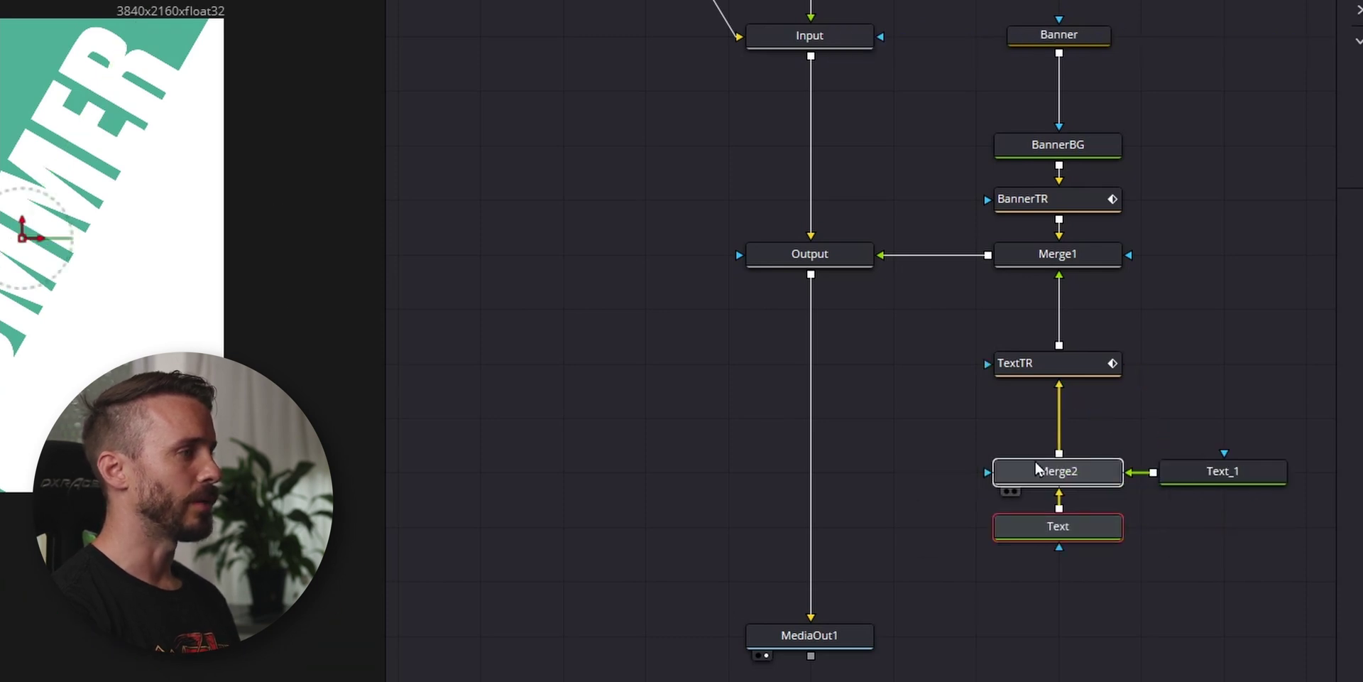
Rename the original Text node to TopText and its copy to LowerText.
{"action": "left_click", "coordinate": [1072, 529]}
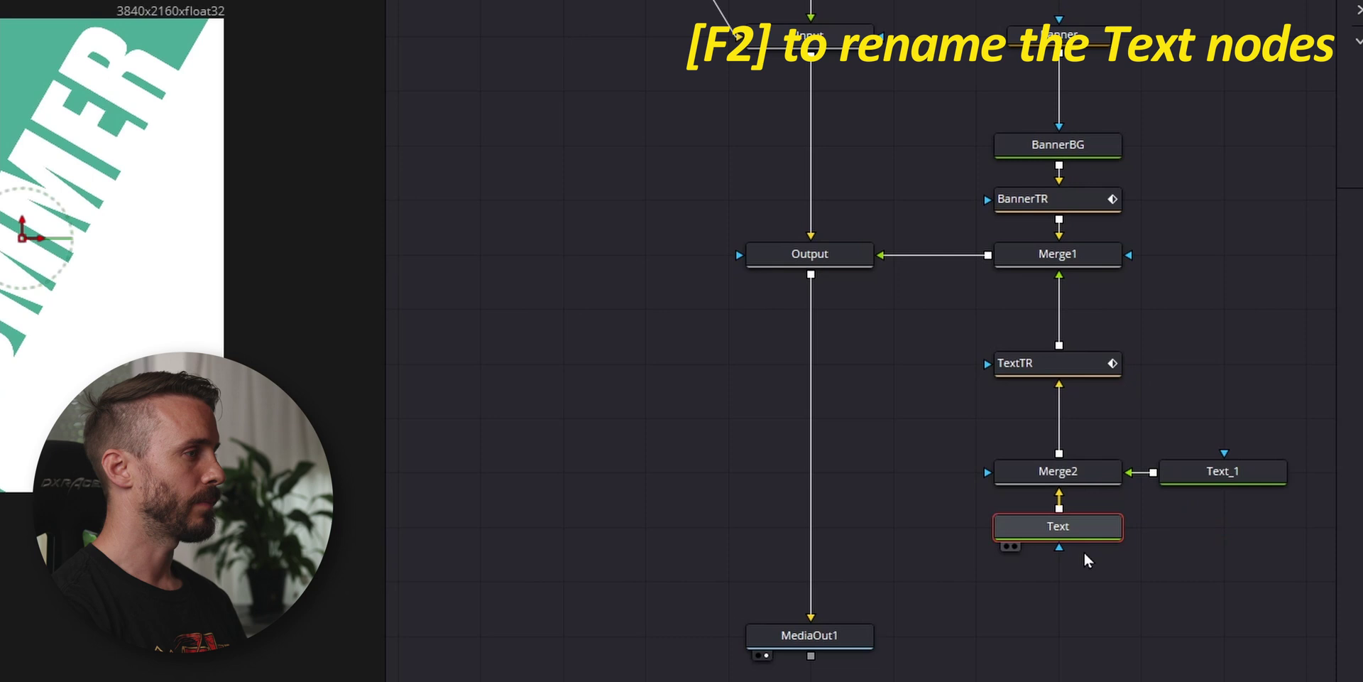
{"action": "key", "text": "F2"}
{"action": "type", "text": "Top"}
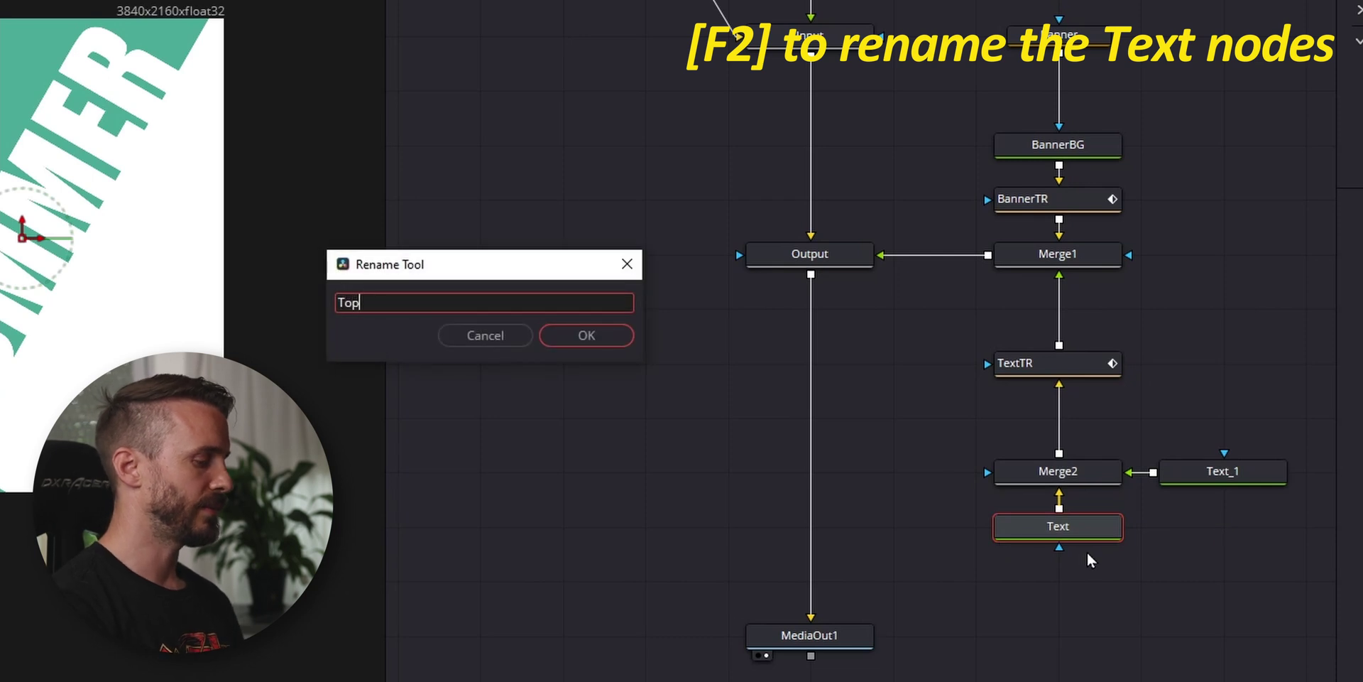
{"action": "type", "text": "Text"}
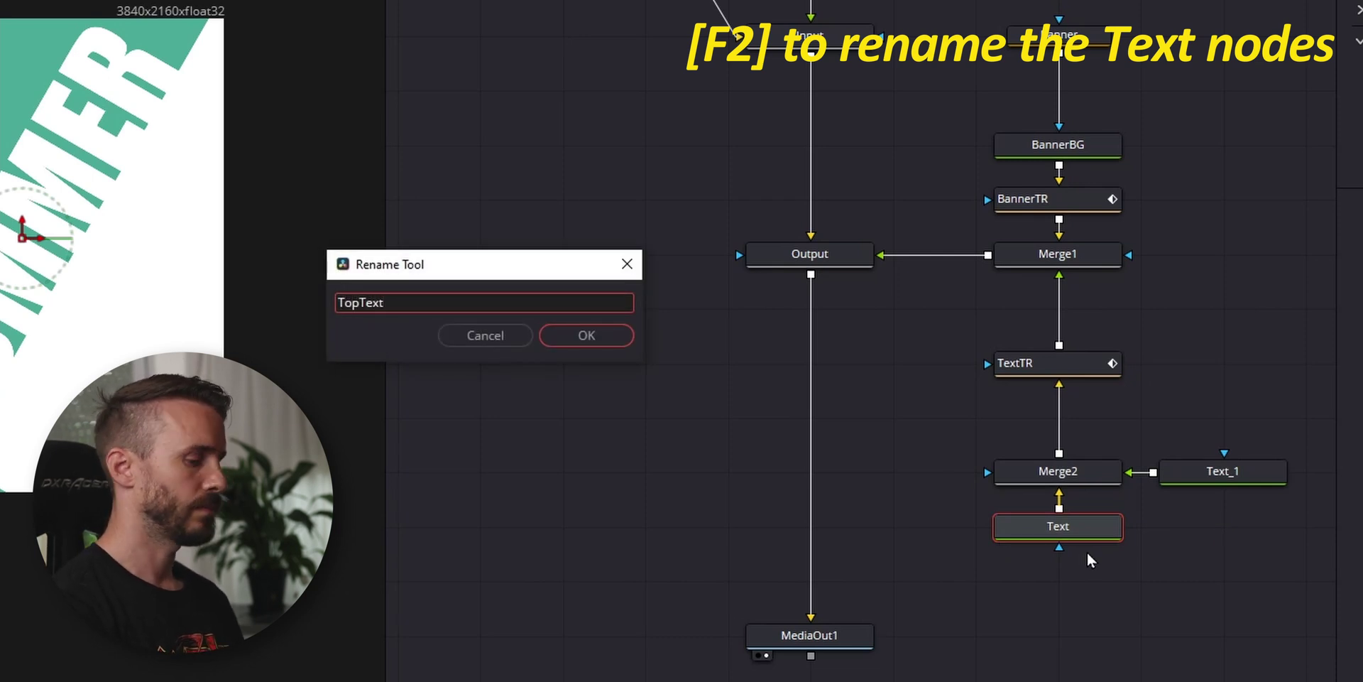
{"action": "key", "text": "Return"}
{"action": "left_click", "coordinate": [1237, 473]}
{"action": "key", "text": "F2"}
{"action": "type", "text": "Lower"}
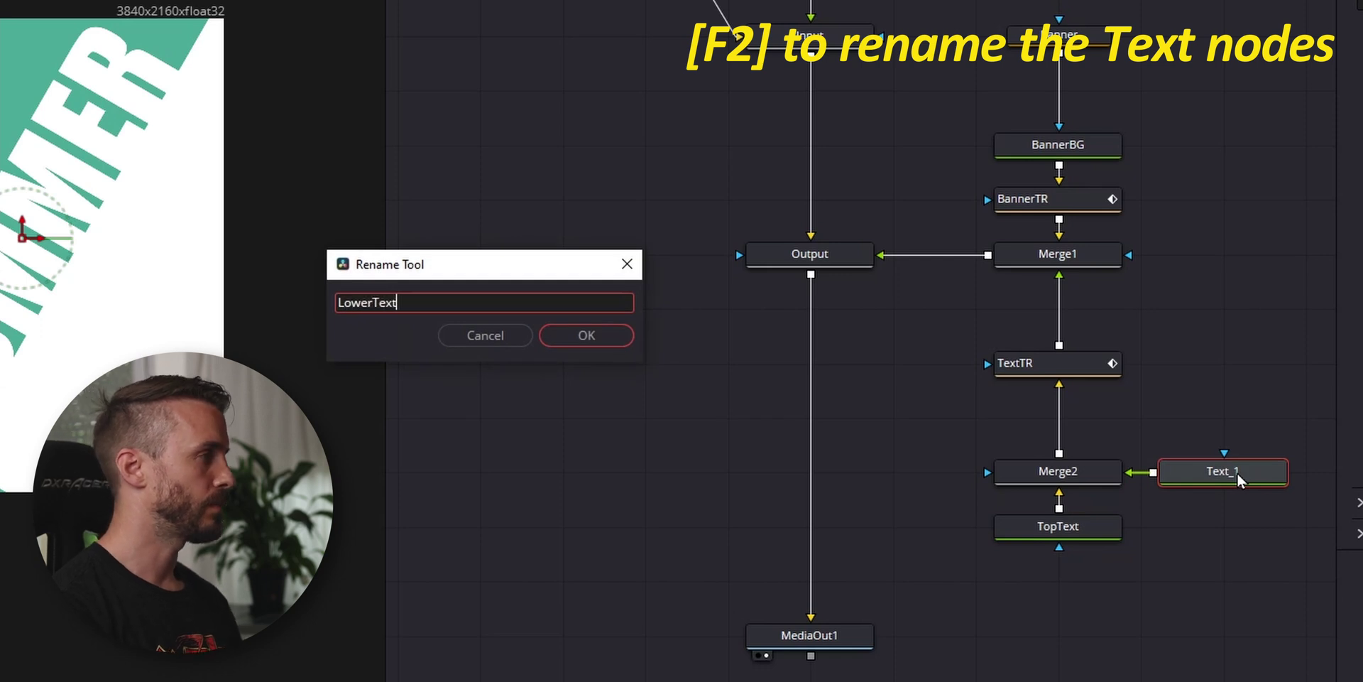
{"action": "key", "text": "Return"}
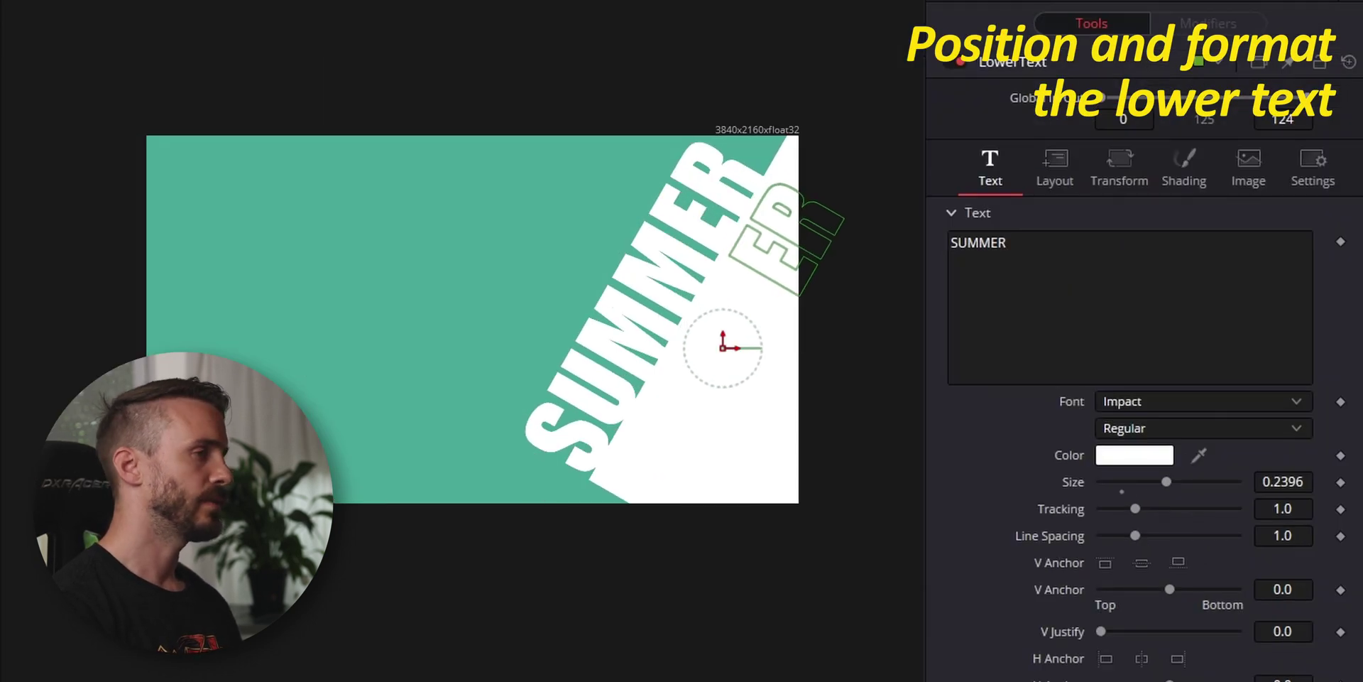
Color LowerText in the background's teal green and change its content to IS COMING.
{"action": "left_click_drag", "start_coordinate": [931, 487], "coordinate": [724, 341]}
{"action": "left_click", "coordinate": [1093, 284]}
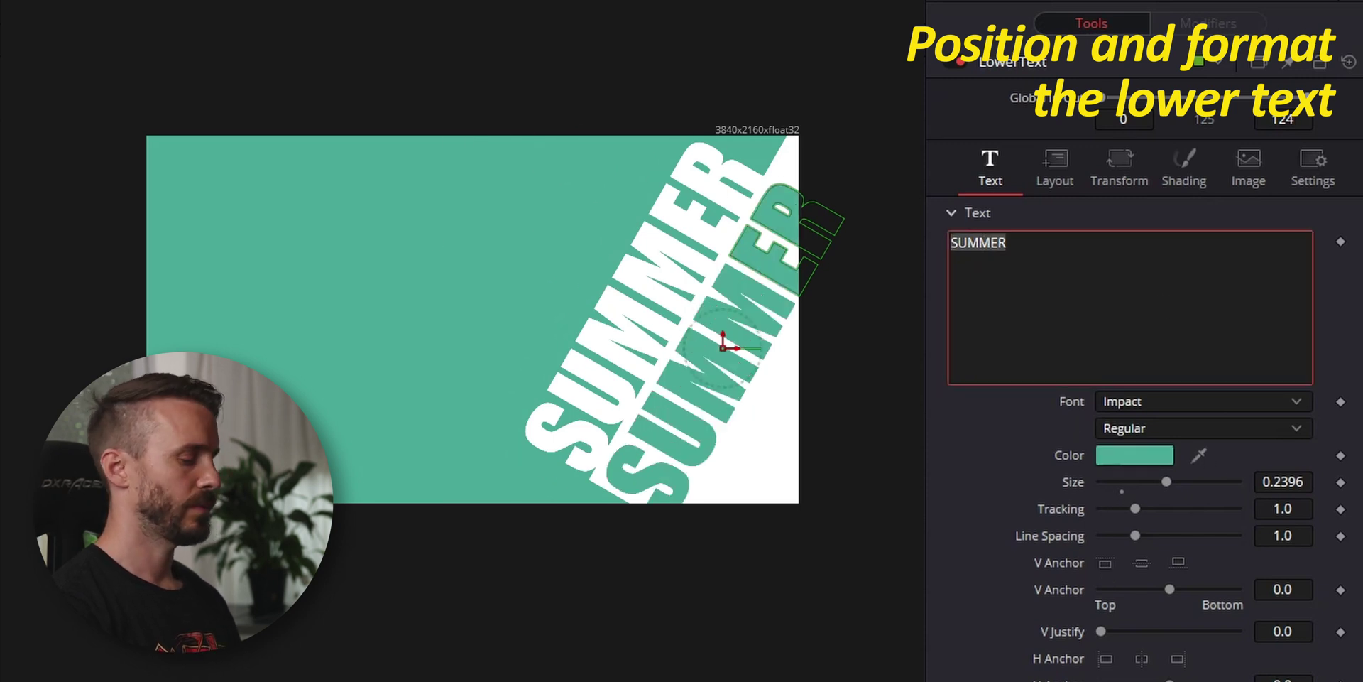
{"action": "type", "text": "IS COMING"}
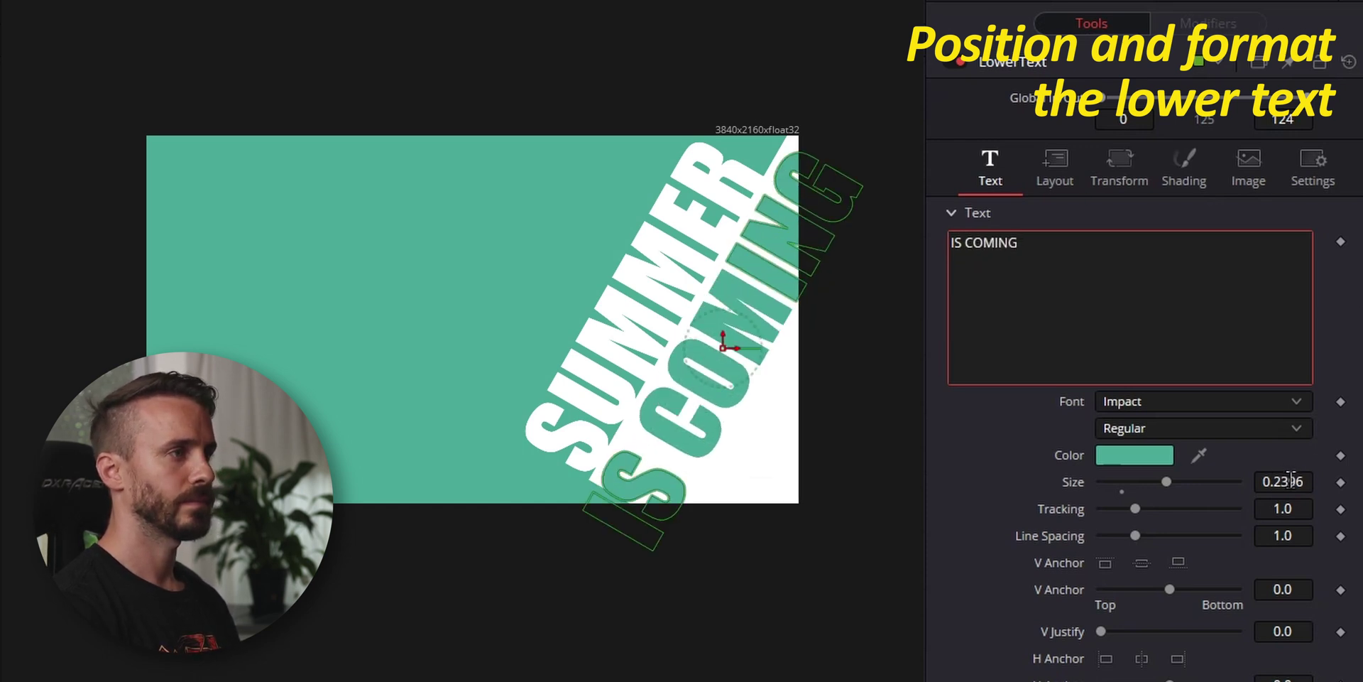
Reduce LowerText's size to 0.1566 and shift its layout center X to about 0.33 so it fits on the banner.
{"action": "left_click_drag", "start_coordinate": [1282, 481], "coordinate": [1242, 482]}
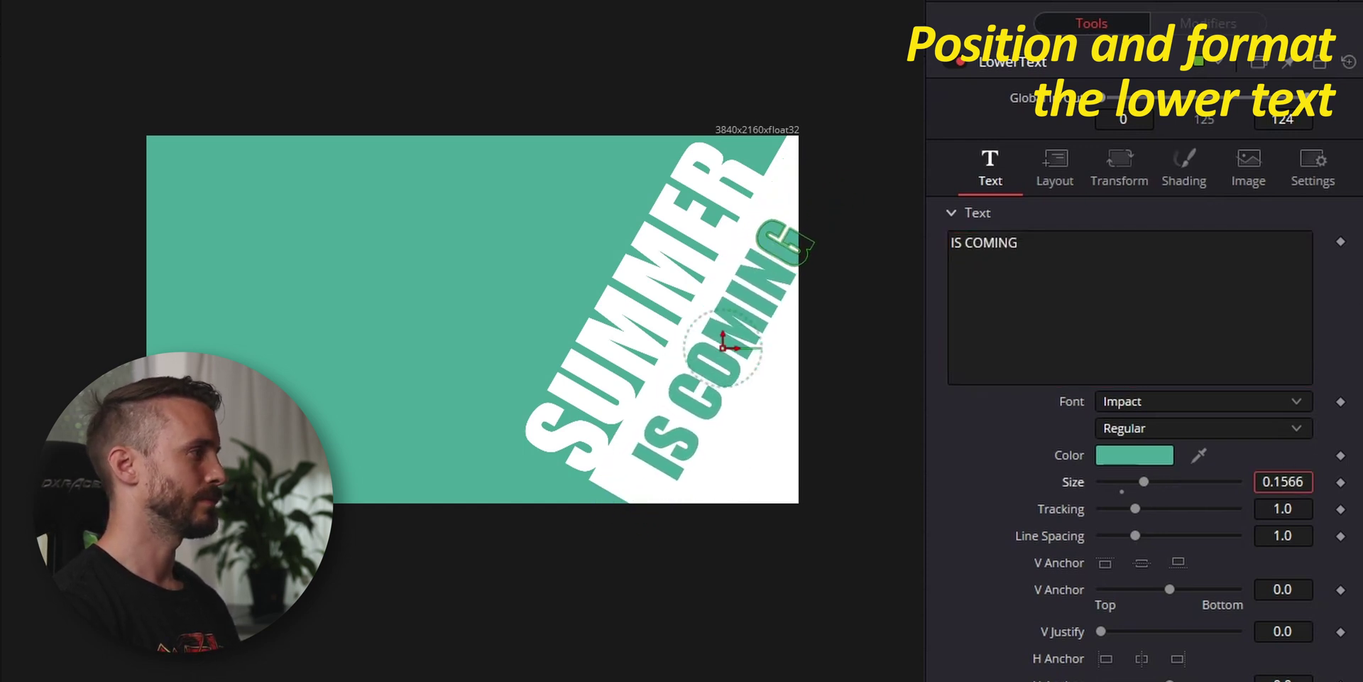
{"action": "left_click", "coordinate": [1069, 178]}
{"action": "left_click_drag", "start_coordinate": [1169, 267], "coordinate": [1140, 267]}
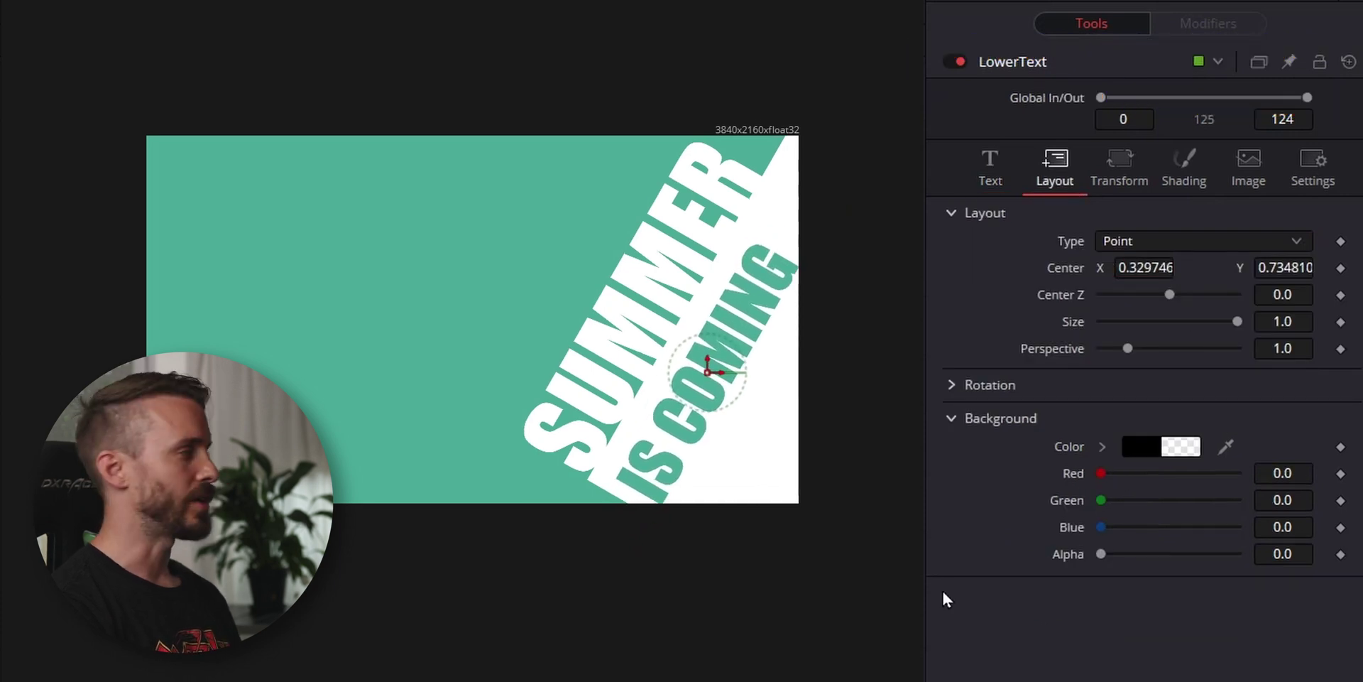
{"action": "key", "text": "space"}
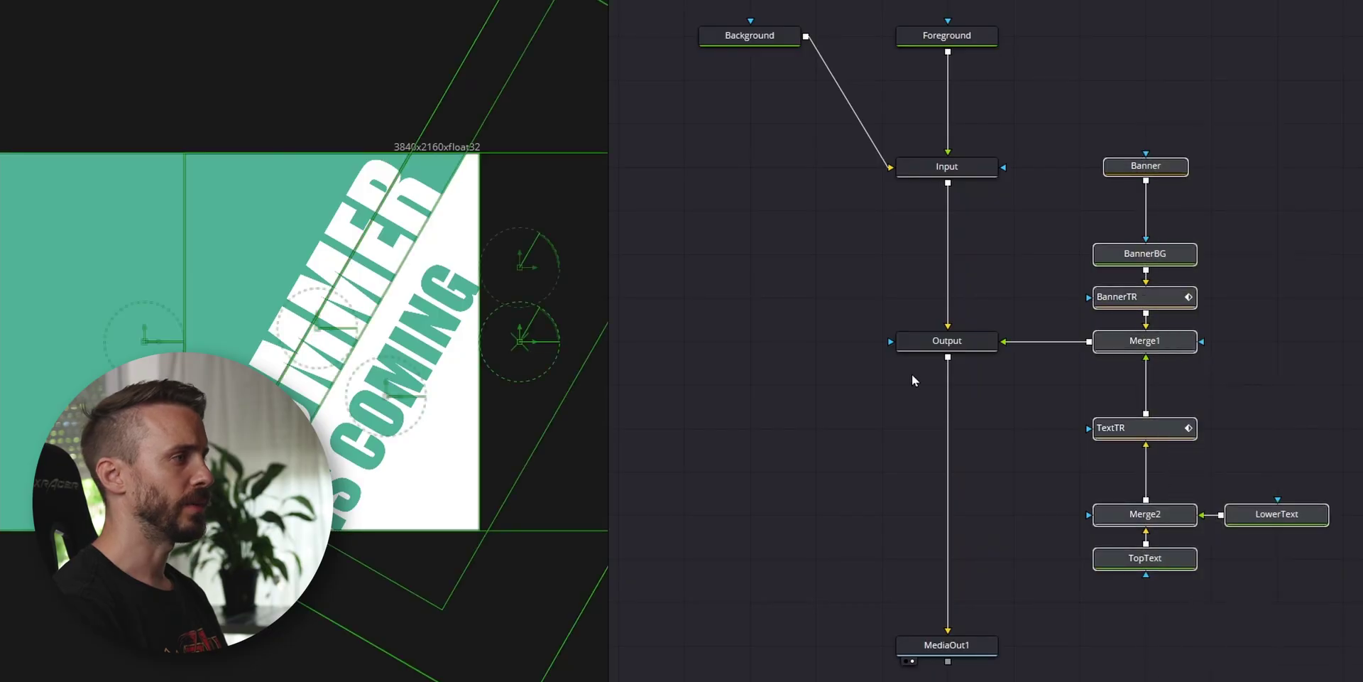
Move the Output node together with all banner and text nodes lower in the node graph, away from Input.
{"action": "left_click", "coordinate": [931, 346]}
{"action": "left_click_drag", "start_coordinate": [931, 346], "coordinate": [931, 431]}
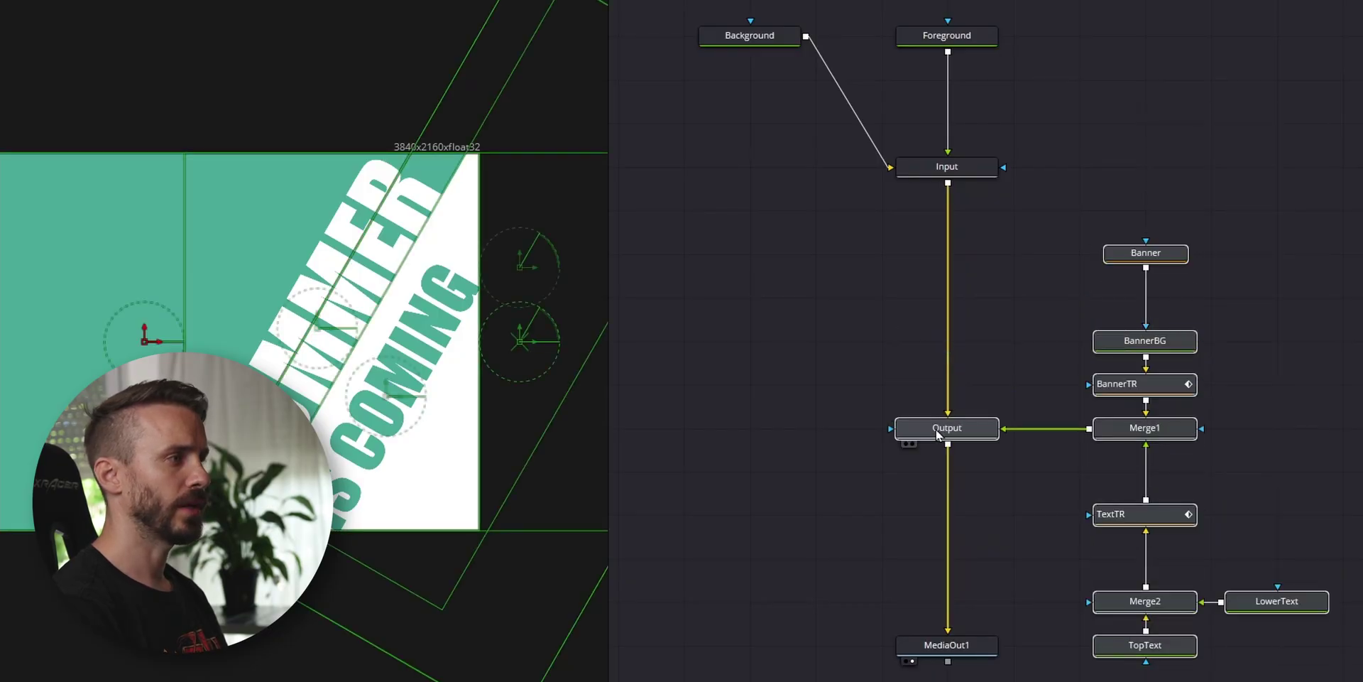
{"action": "left_click", "coordinate": [965, 267]}
Connect a Rectangle mask to the Input node's mask input and rename it to Mask.
{"action": "left_click_drag", "start_coordinate": [457, 72], "coordinate": [916, 439]}
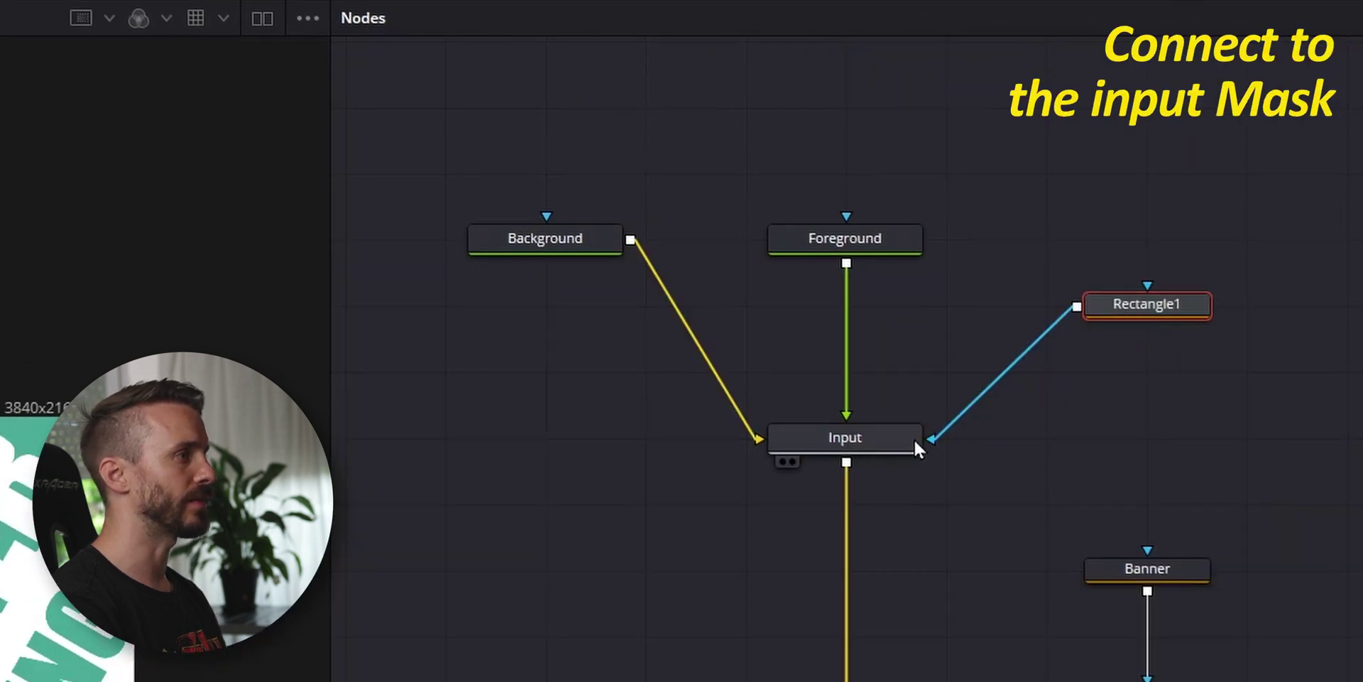
{"action": "key", "text": "F2"}
{"action": "type", "text": "Mask"}
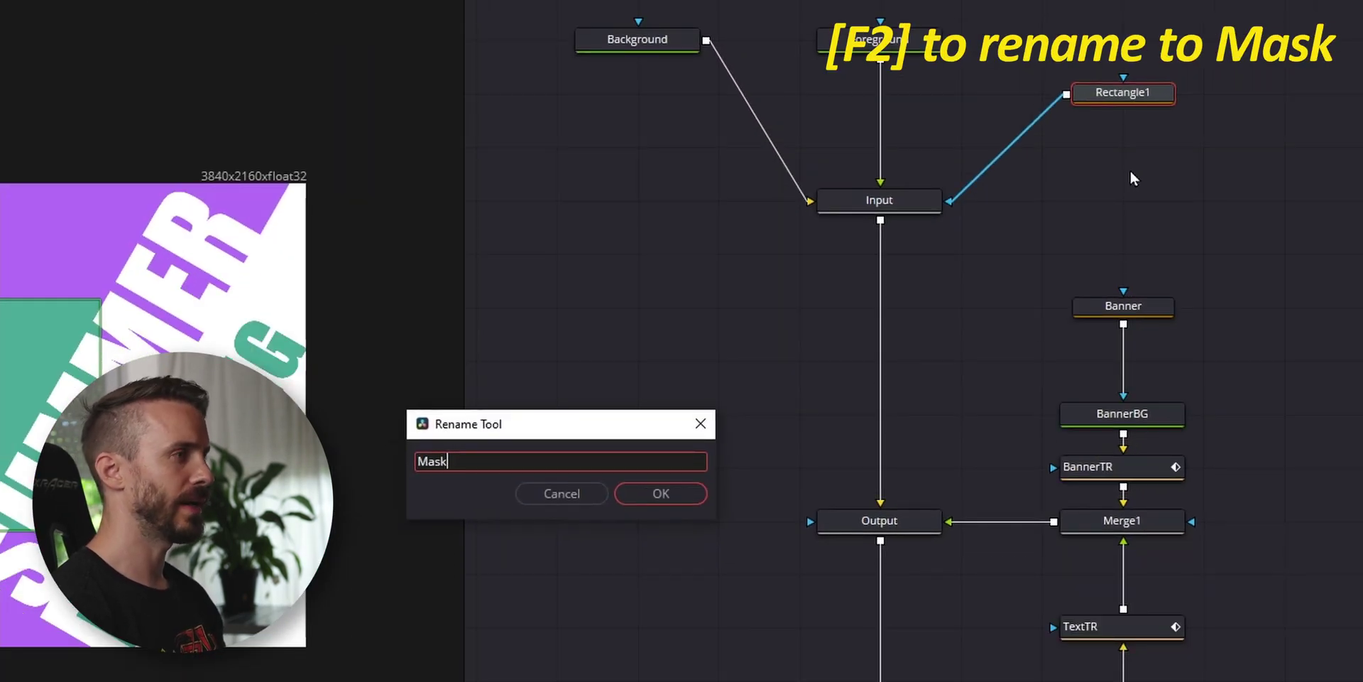
{"action": "key", "text": "Return"}
Set the Mask's Width to 1.6 and its Height to 3.2.
{"action": "left_click", "coordinate": [1294, 383]}
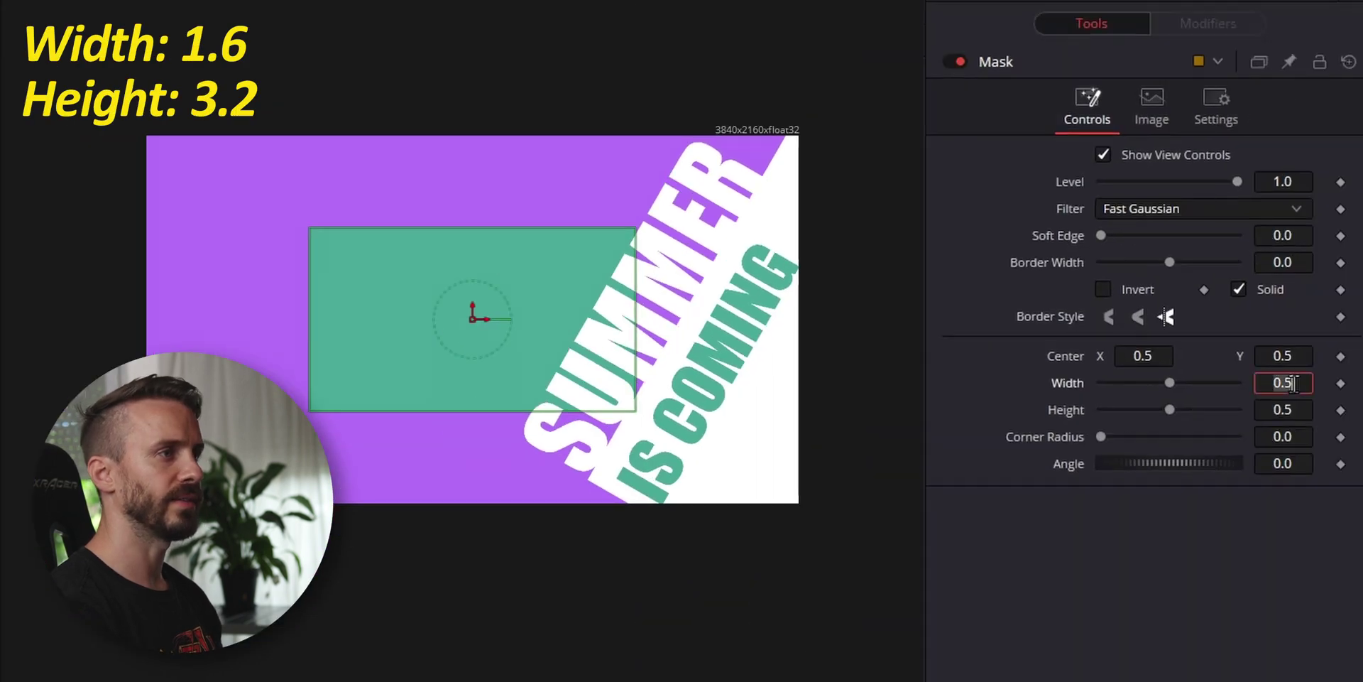
{"action": "type", "text": "1."}
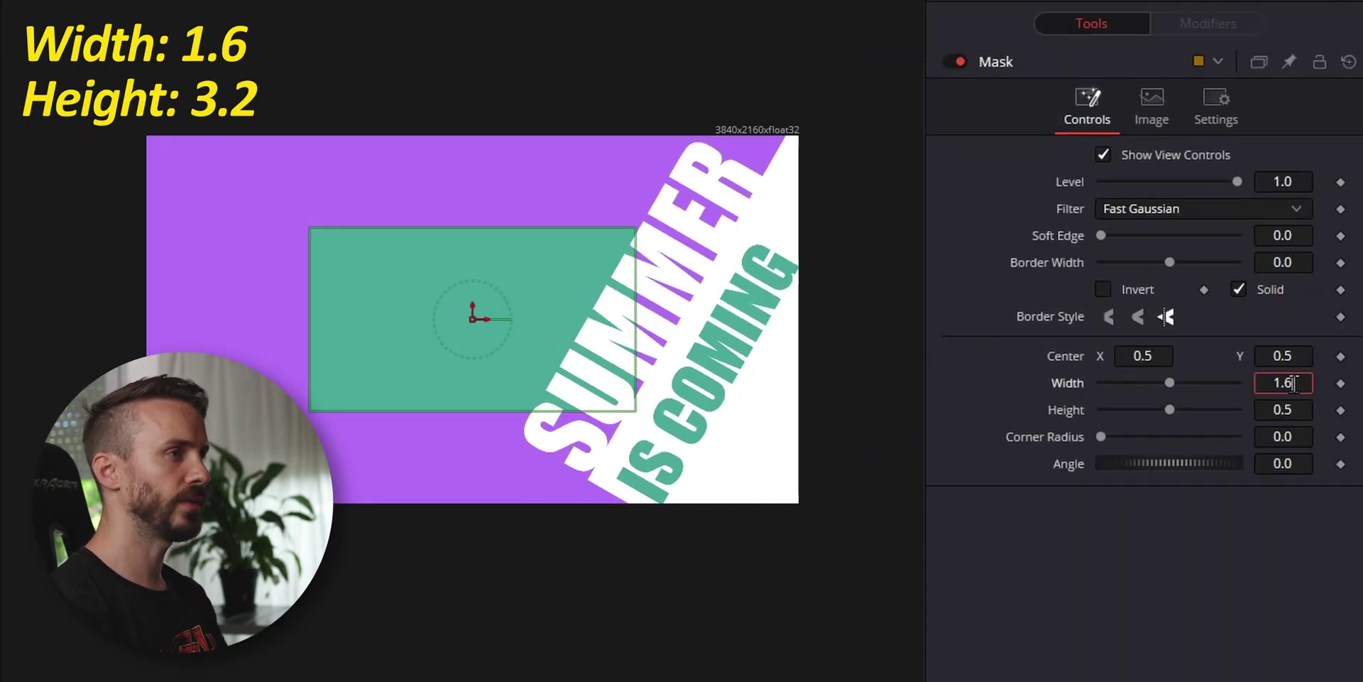
{"action": "type", "text": "6"}
{"action": "key", "text": "Tab"}
{"action": "type", "text": "3.2"}
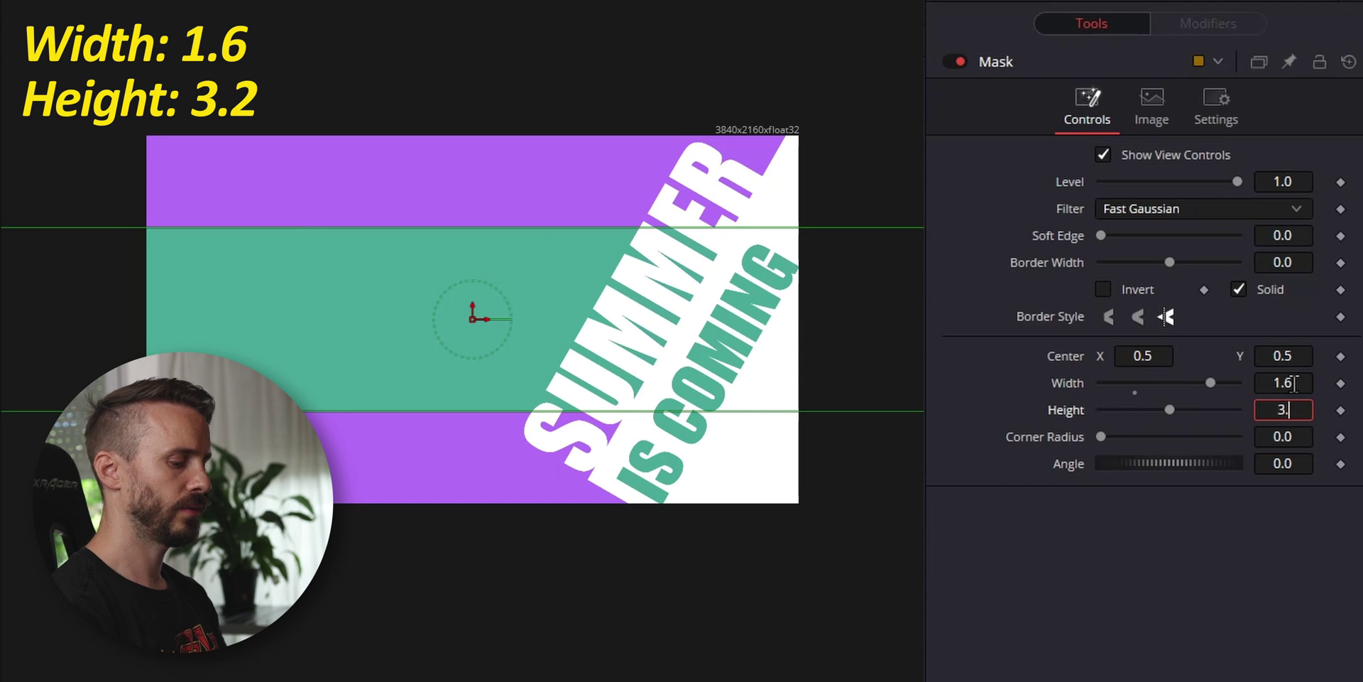
{"action": "key", "text": "Tab"}
{"action": "scroll", "coordinate": [716, 357], "scroll_direction": "down", "scroll_amount": 3}
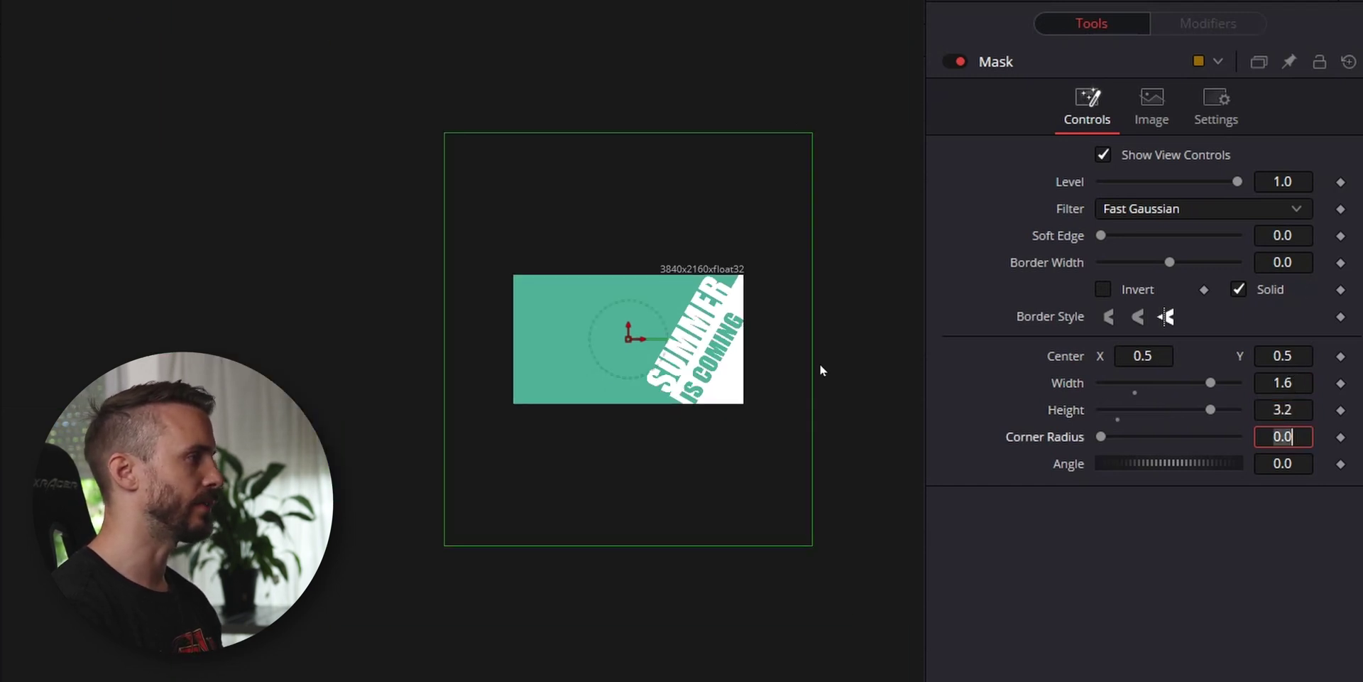
Add an expression to the Mask's Angle and set it to Banner.Angle.
{"action": "right_click", "coordinate": [1068, 466]}
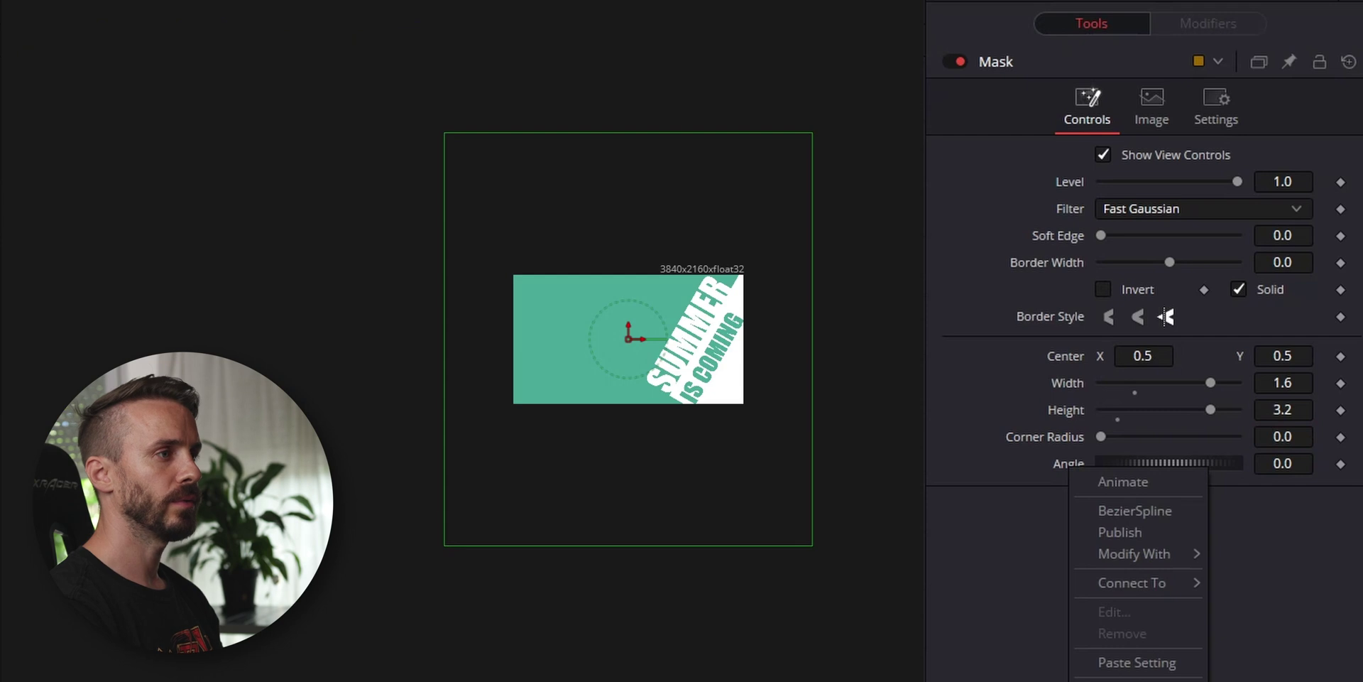
{"action": "left_click", "coordinate": [1129, 678]}
{"action": "left_click", "coordinate": [1126, 491]}
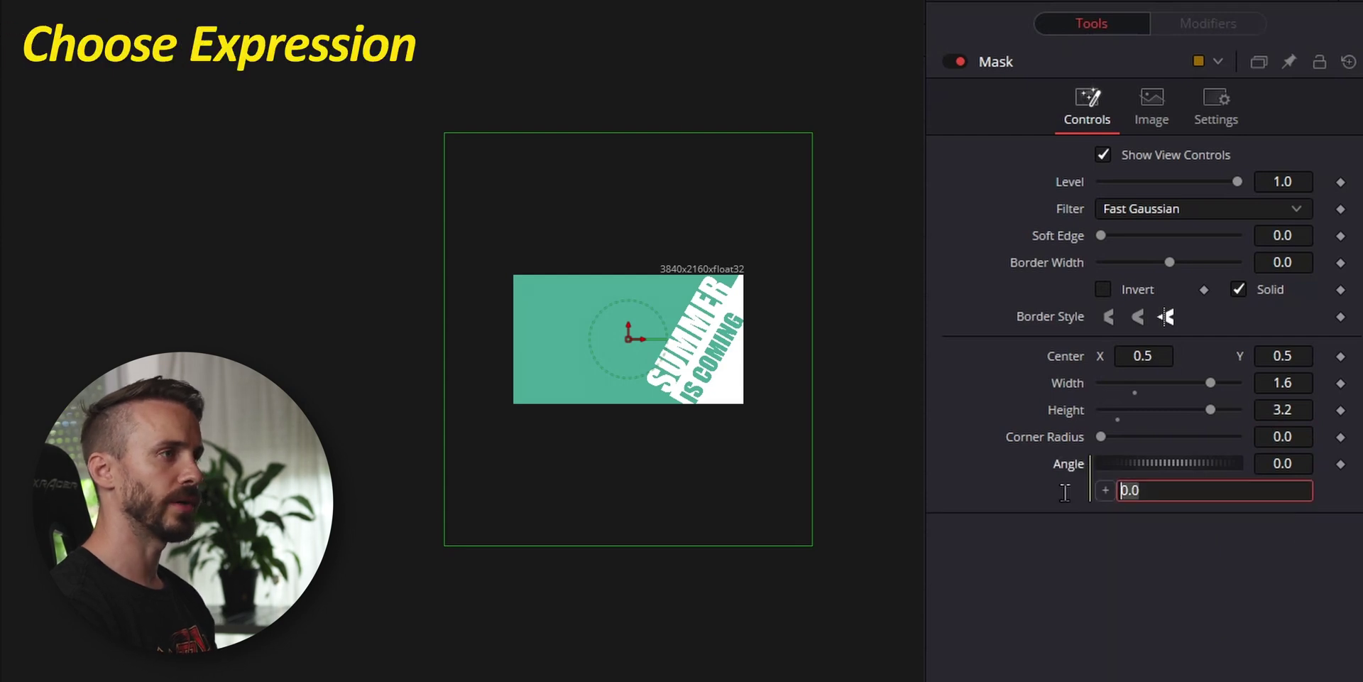
{"action": "type", "text": "Banne"}
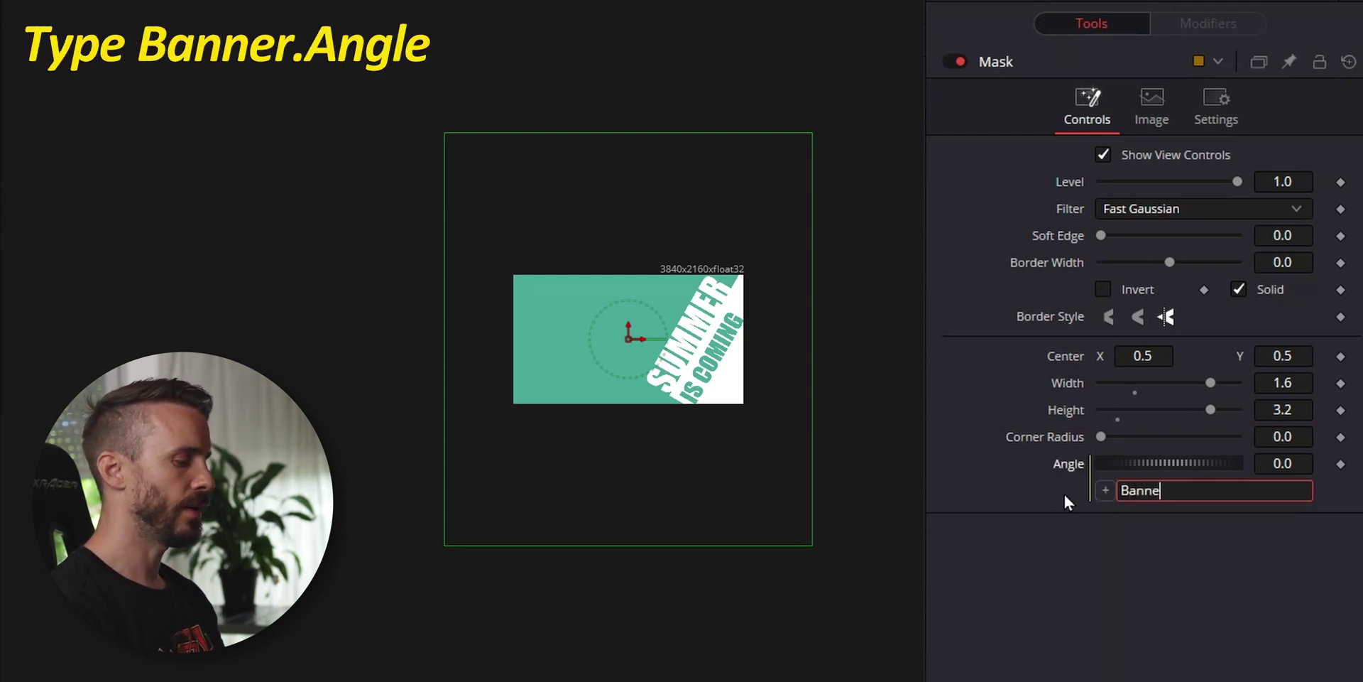
{"action": "type", "text": "r.An"}
{"action": "type", "text": "gle"}
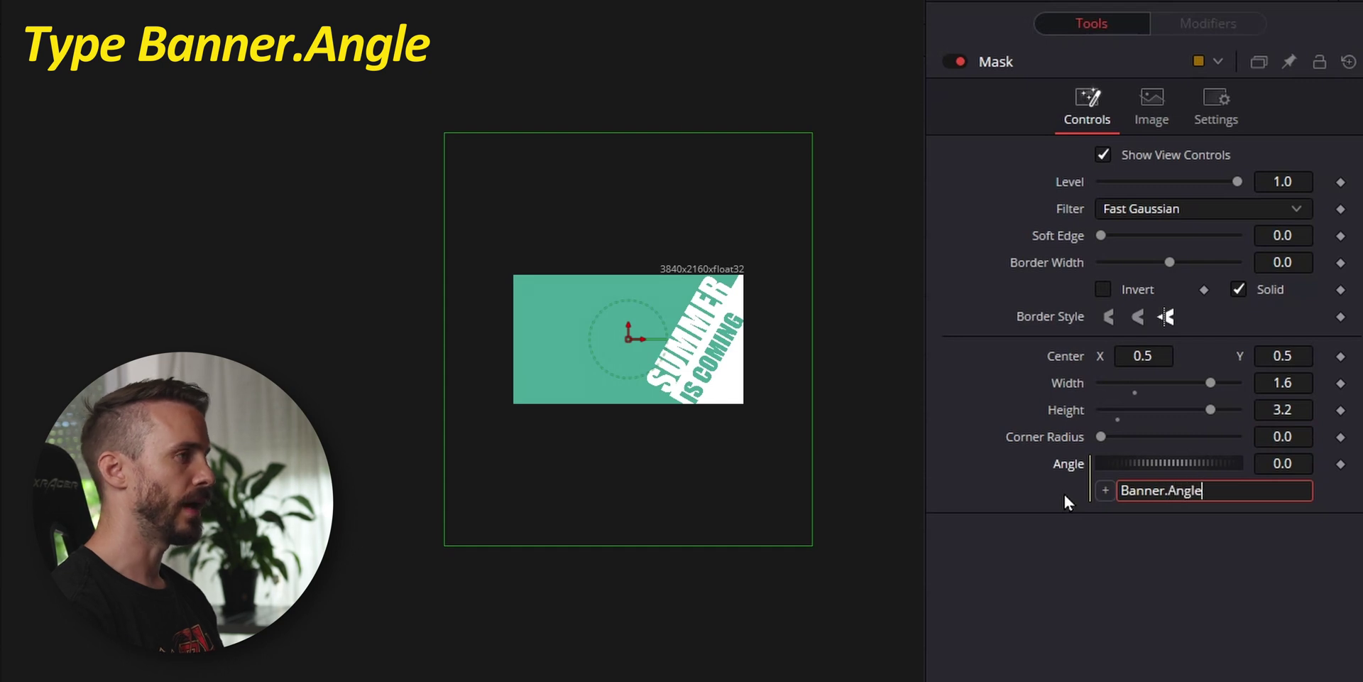
{"action": "key", "text": "Return"}
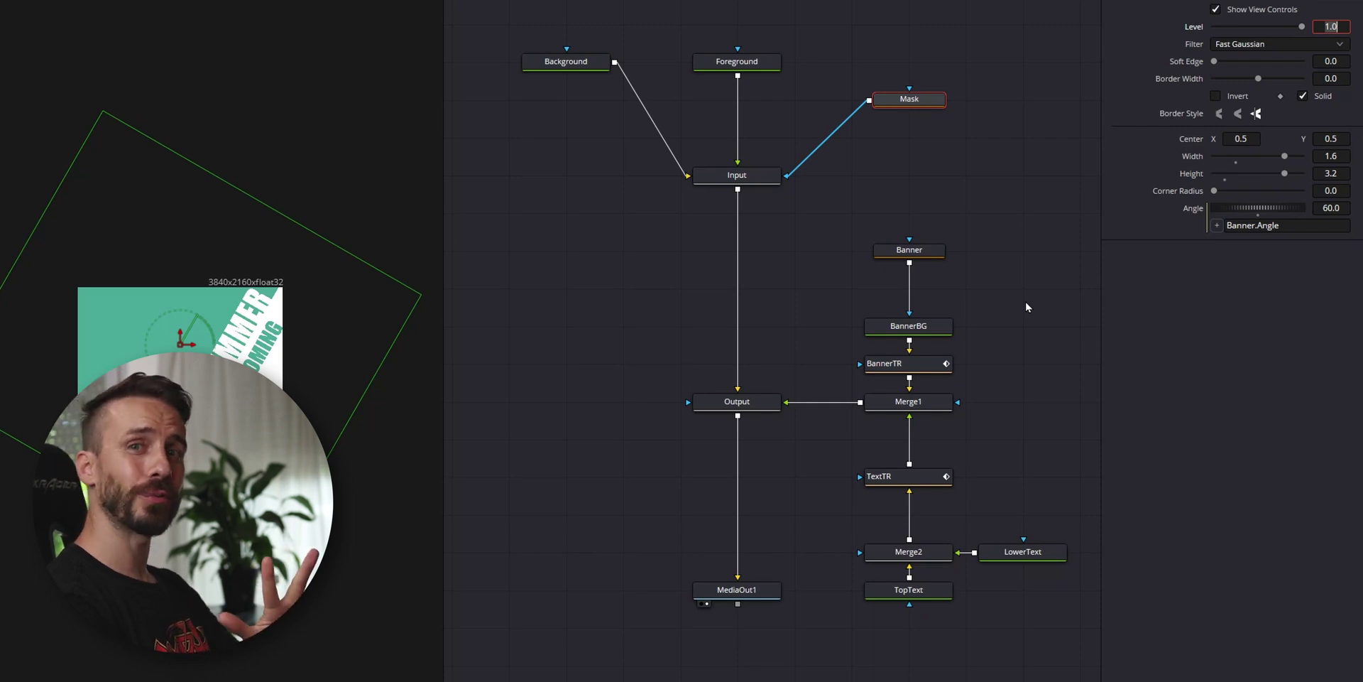
Add a custom Number control named xTransform to the Mask node, on the Controls page with ScrewControl as input control.
{"action": "right_click", "coordinate": [909, 99]}
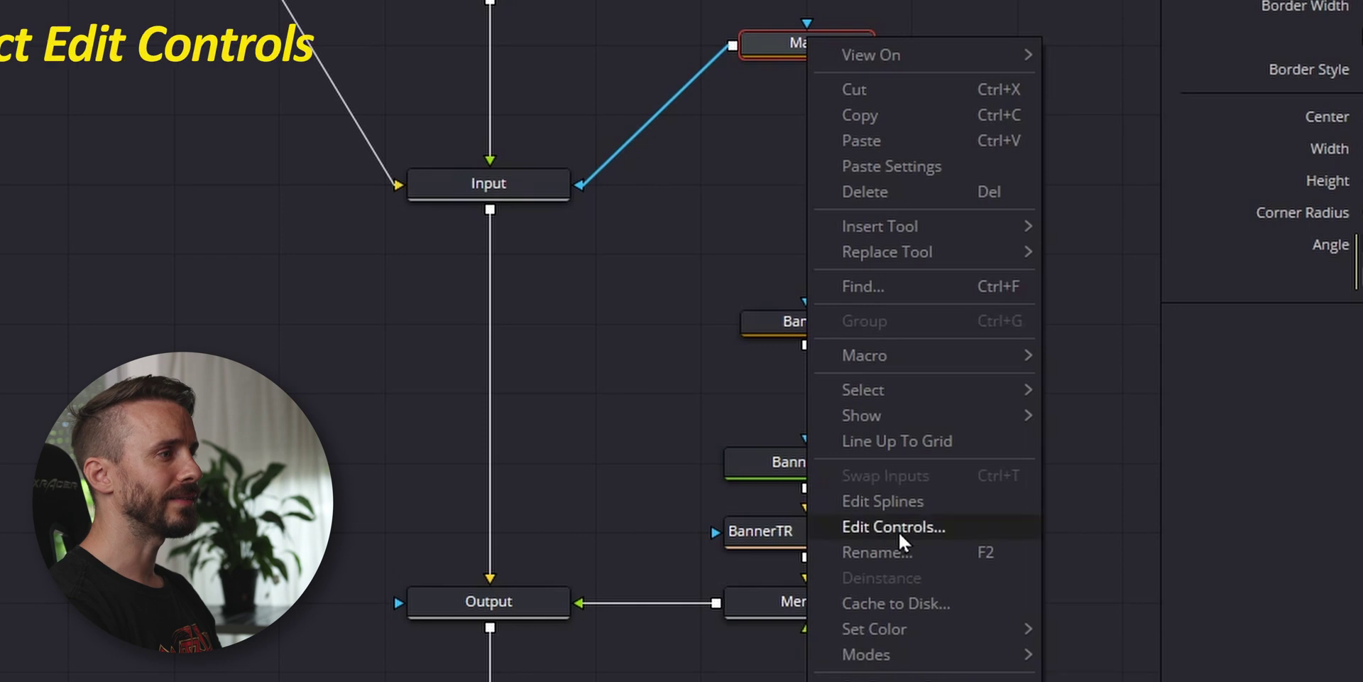
{"action": "left_click", "coordinate": [897, 529]}
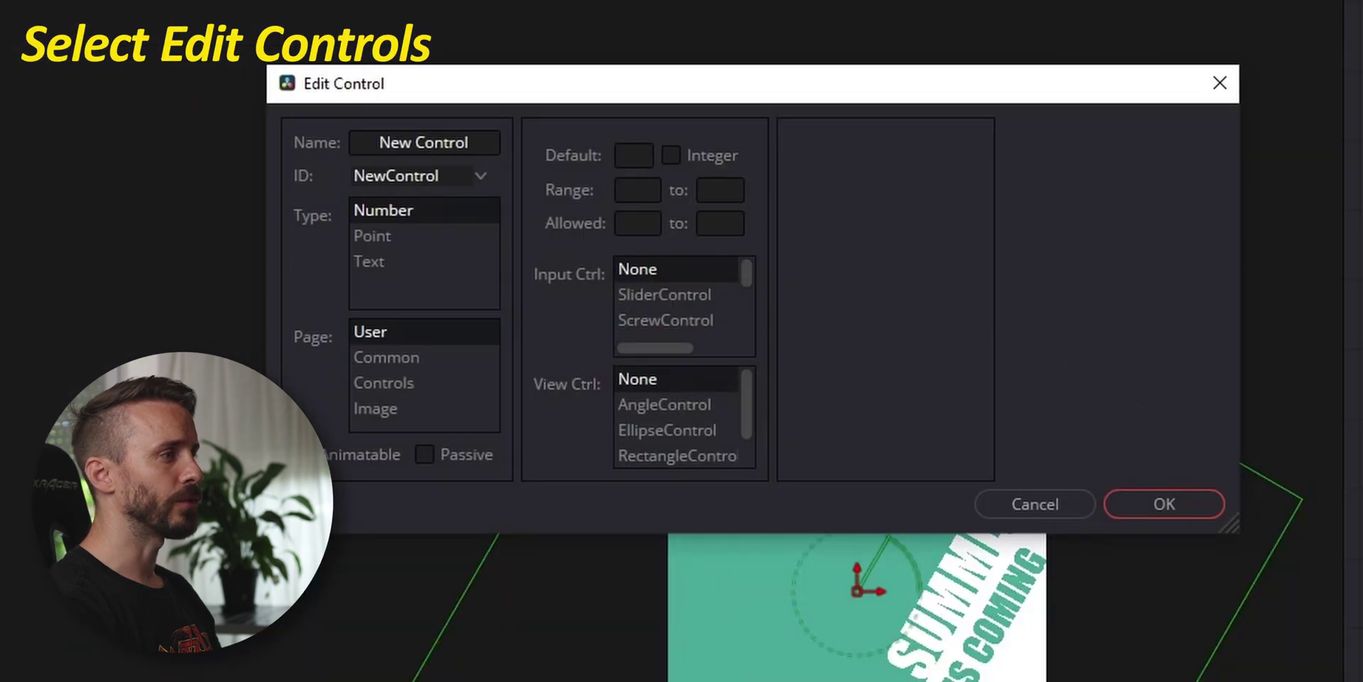
{"action": "triple_click", "coordinate": [424, 143]}
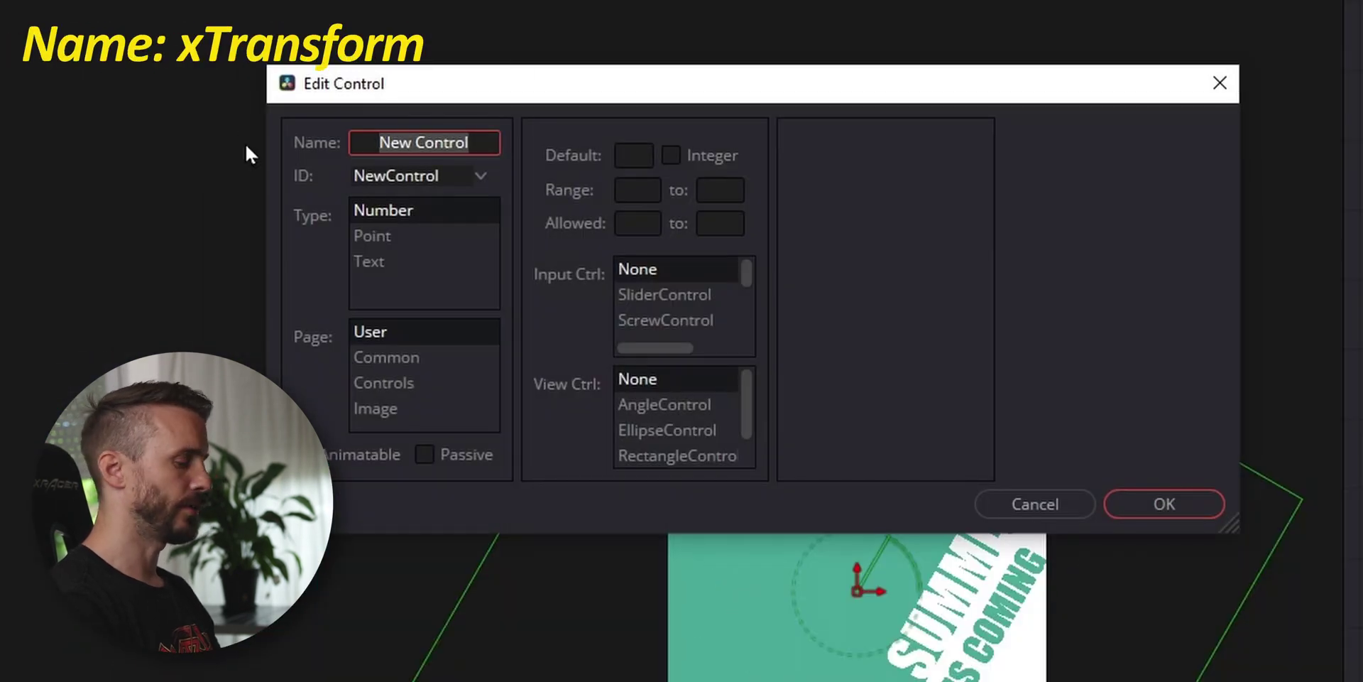
{"action": "type", "text": "xTransf"}
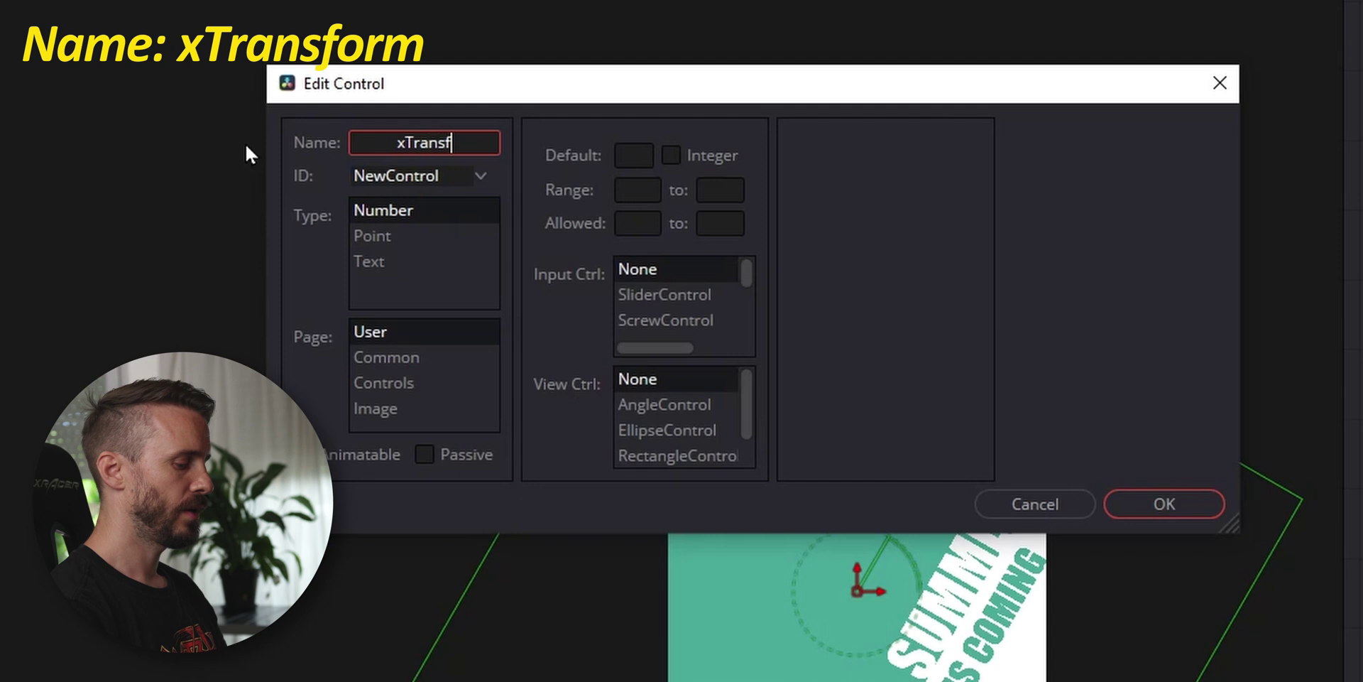
{"action": "type", "text": "orm"}
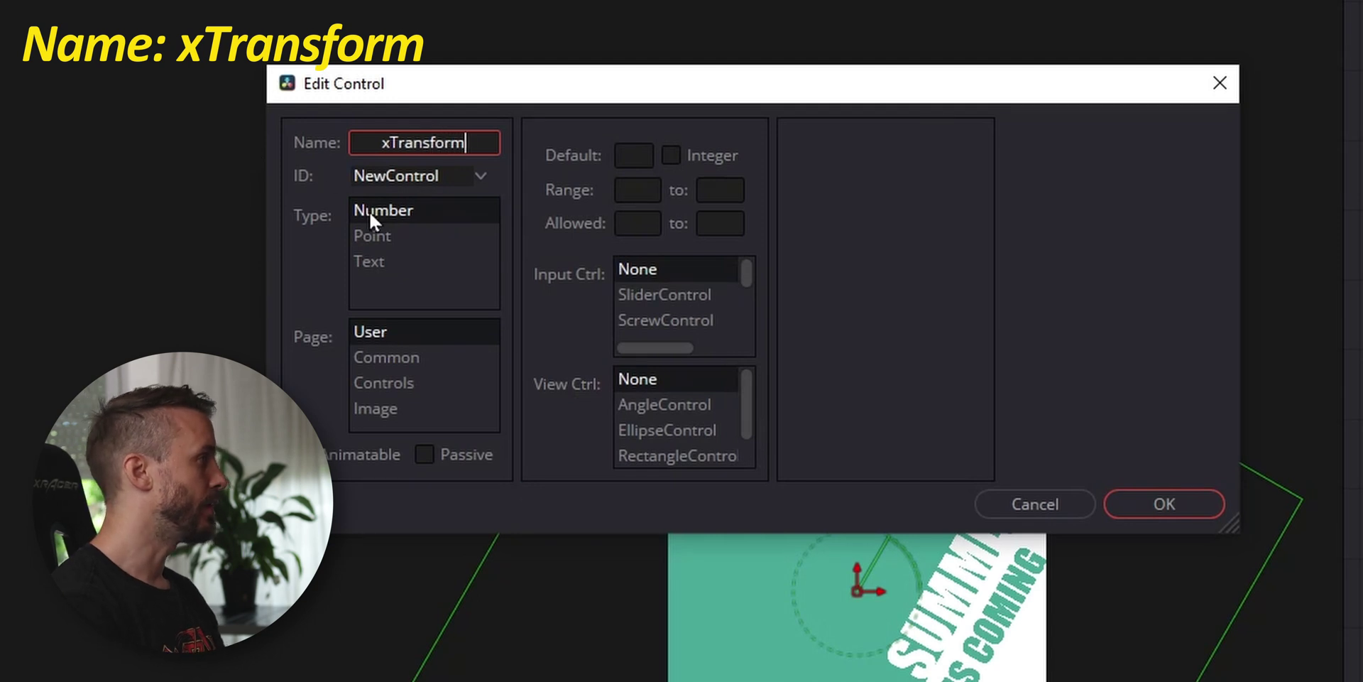
{"action": "left_click", "coordinate": [407, 220]}
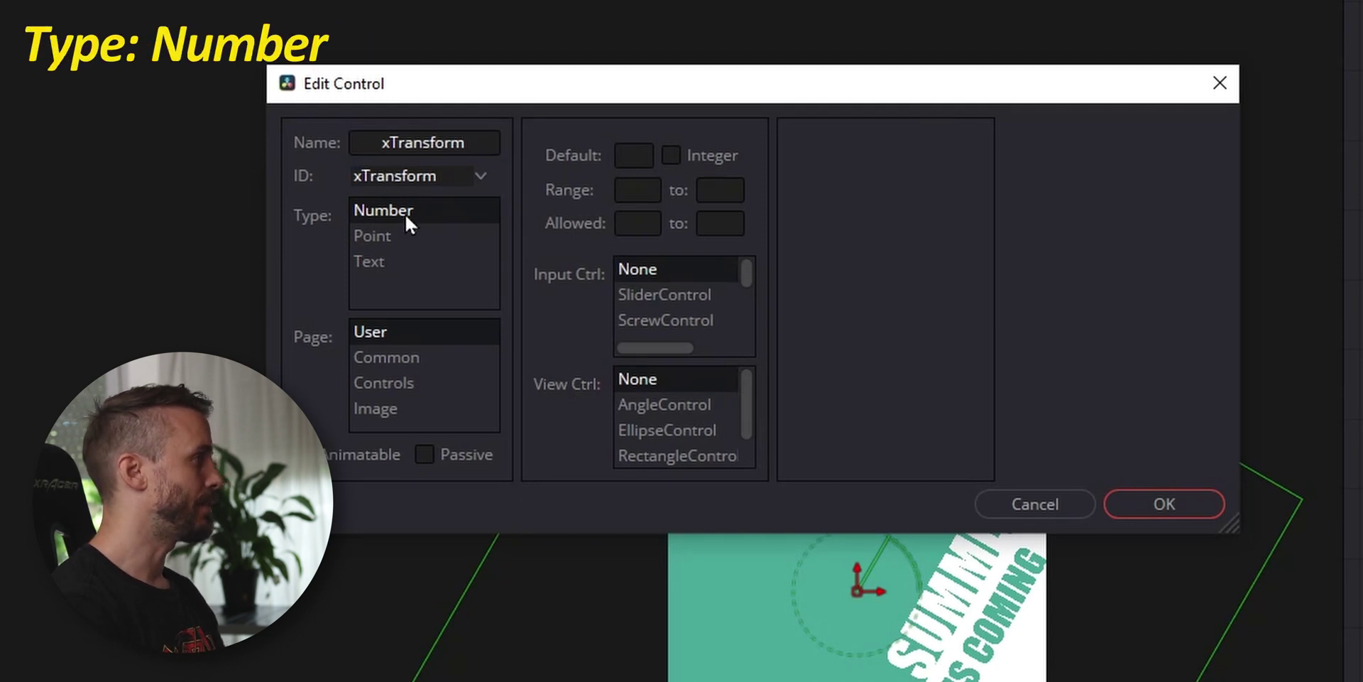
{"action": "left_click", "coordinate": [395, 385]}
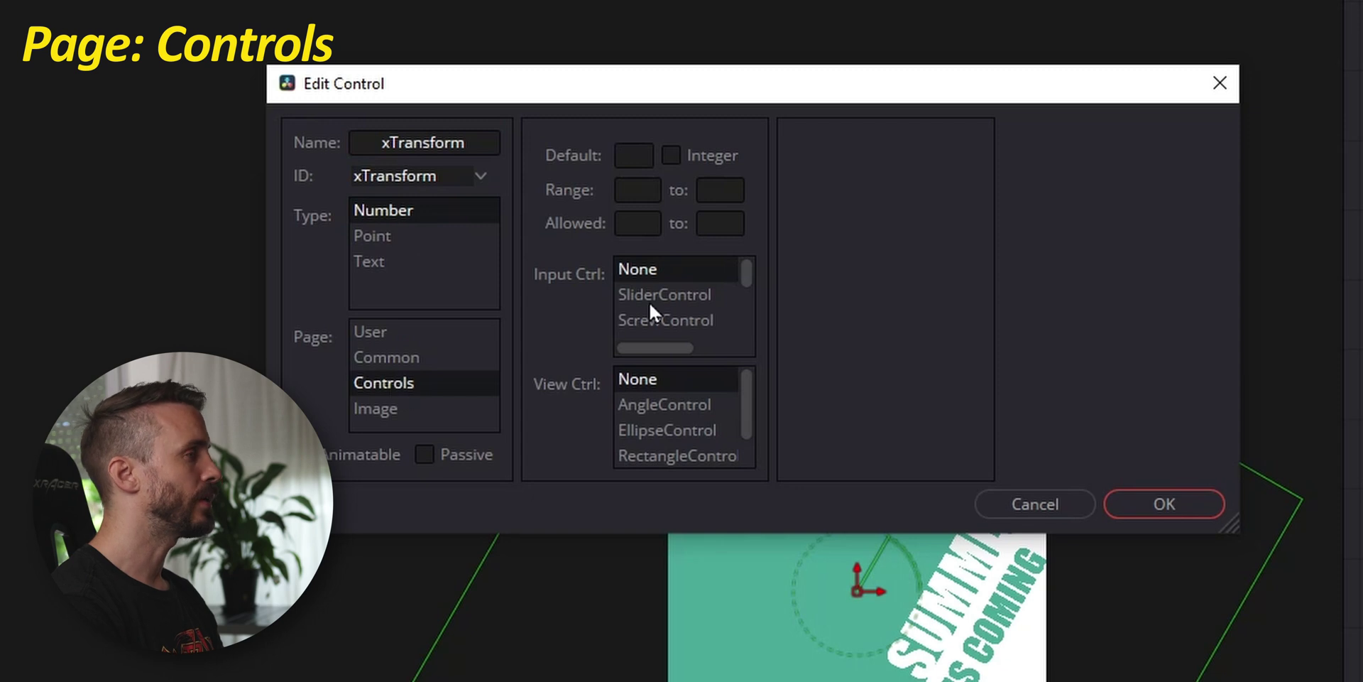
{"action": "left_click", "coordinate": [659, 320]}
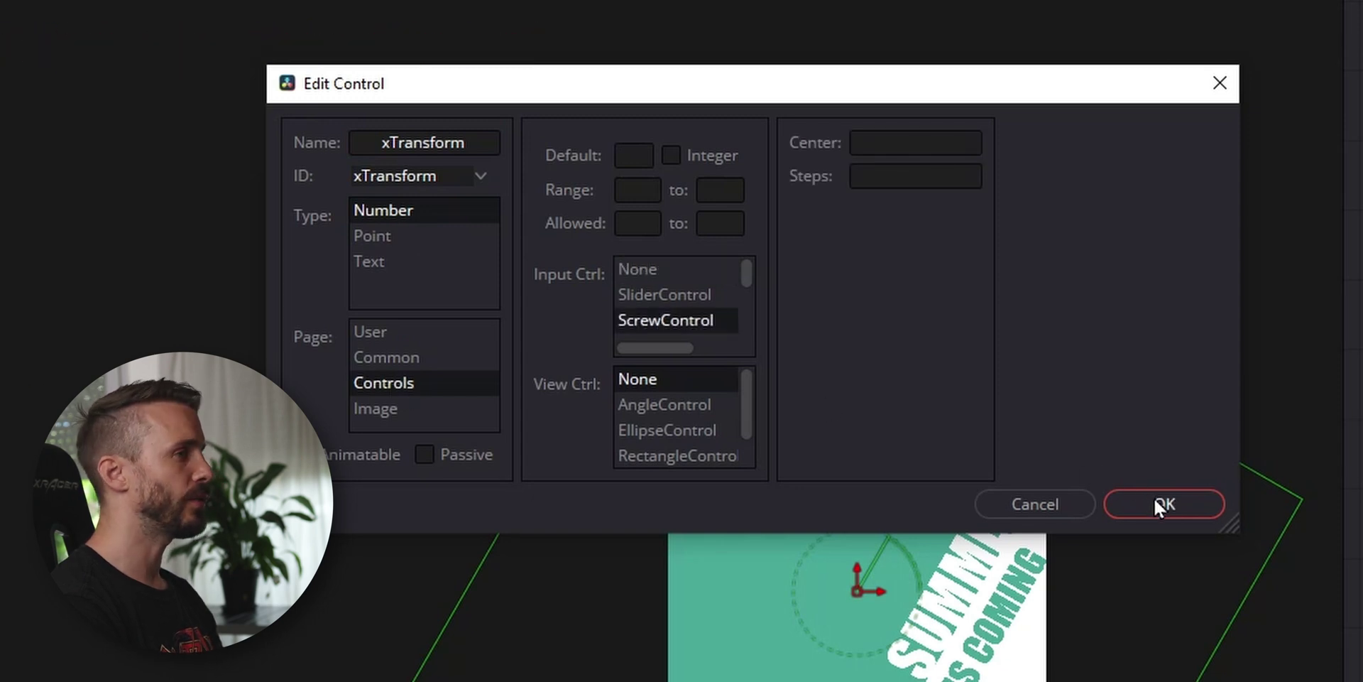
{"action": "left_click", "coordinate": [1154, 497]}
Add an expression to the Mask's Center and set it to Point(xTransform, 0.5).
{"action": "right_click", "coordinate": [1031, 253]}
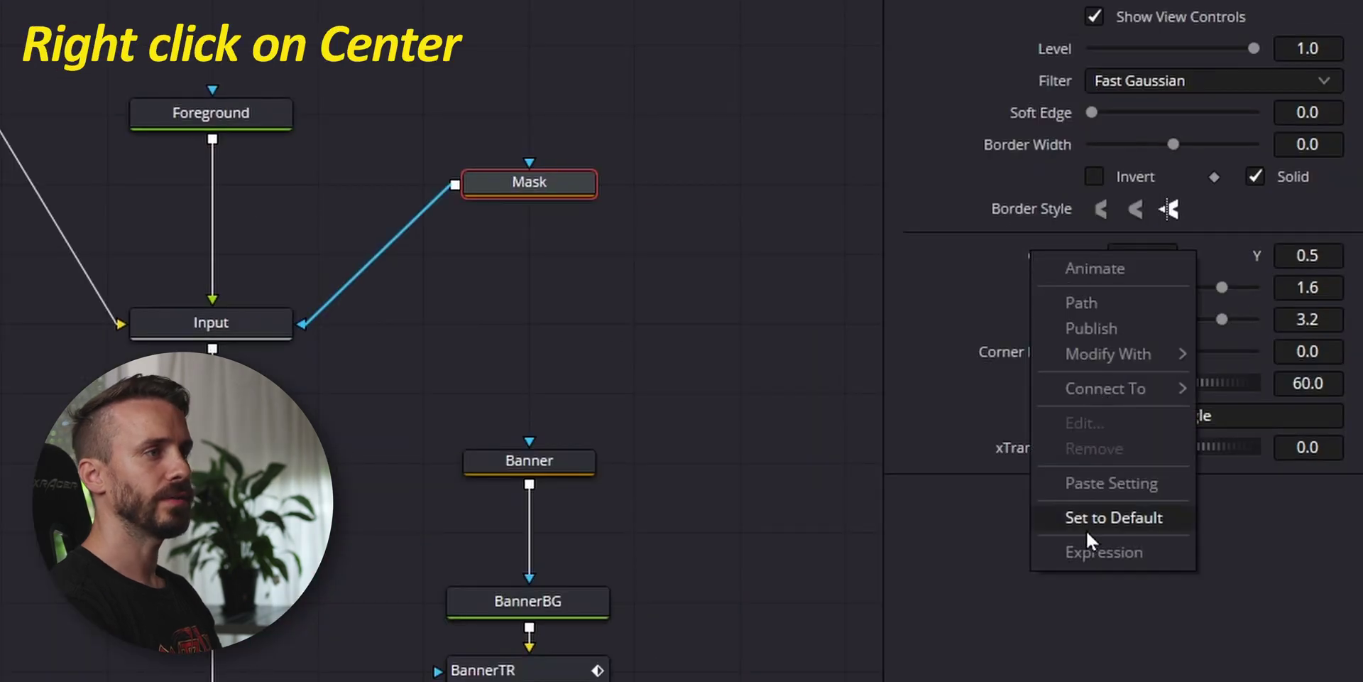
{"action": "left_click", "coordinate": [1095, 547]}
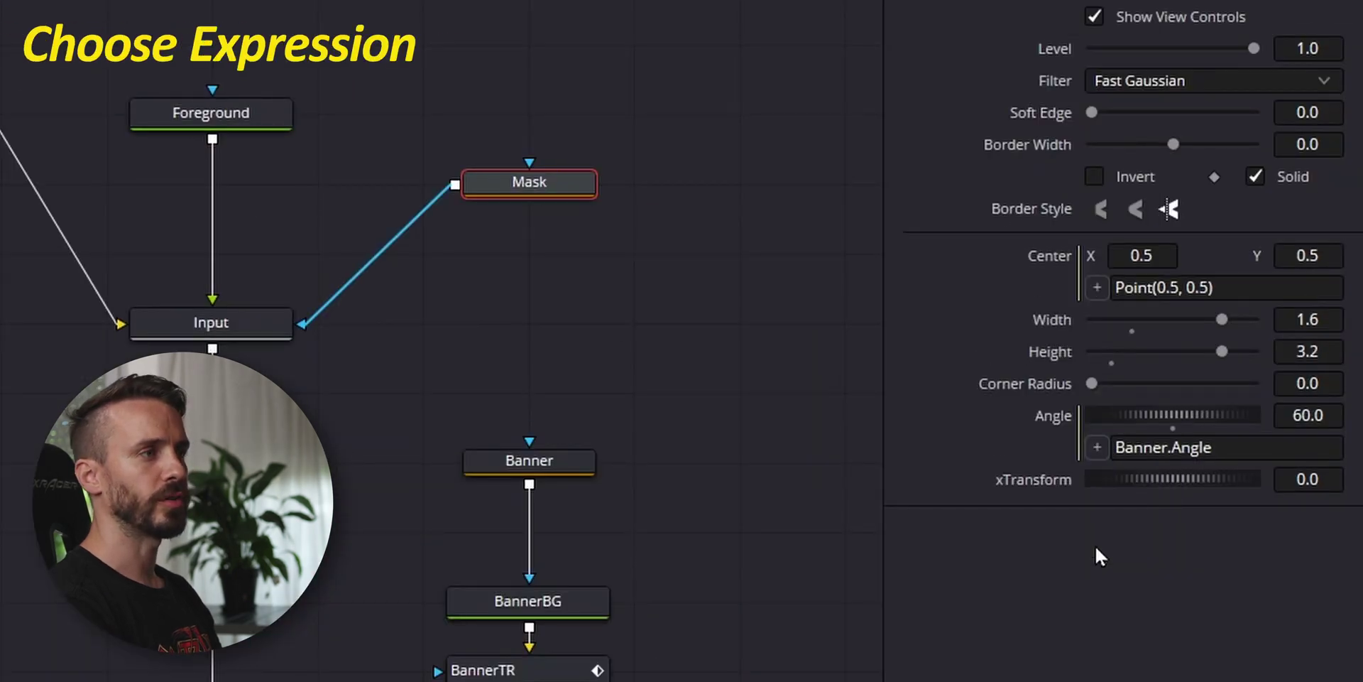
{"action": "left_click", "coordinate": [1165, 287]}
{"action": "left_click_drag", "start_coordinate": [1153, 287], "coordinate": [1179, 287]}
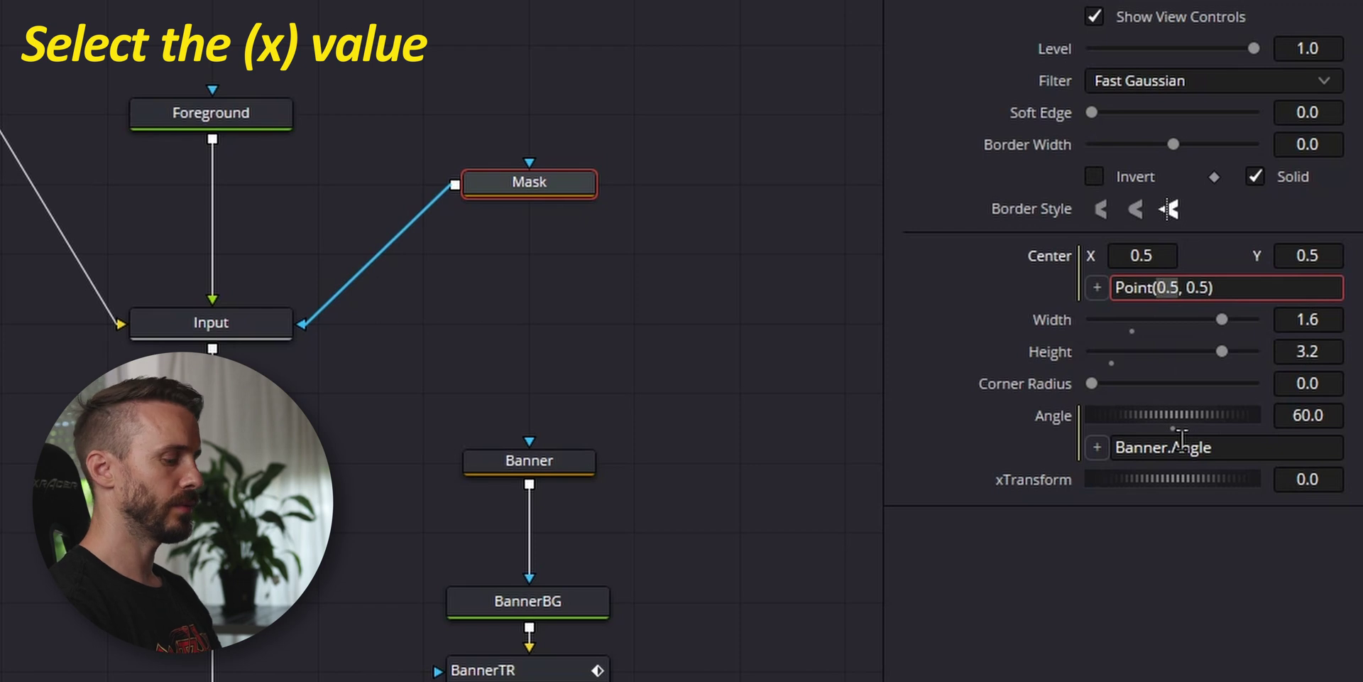
{"action": "type", "text": "xTransform"}
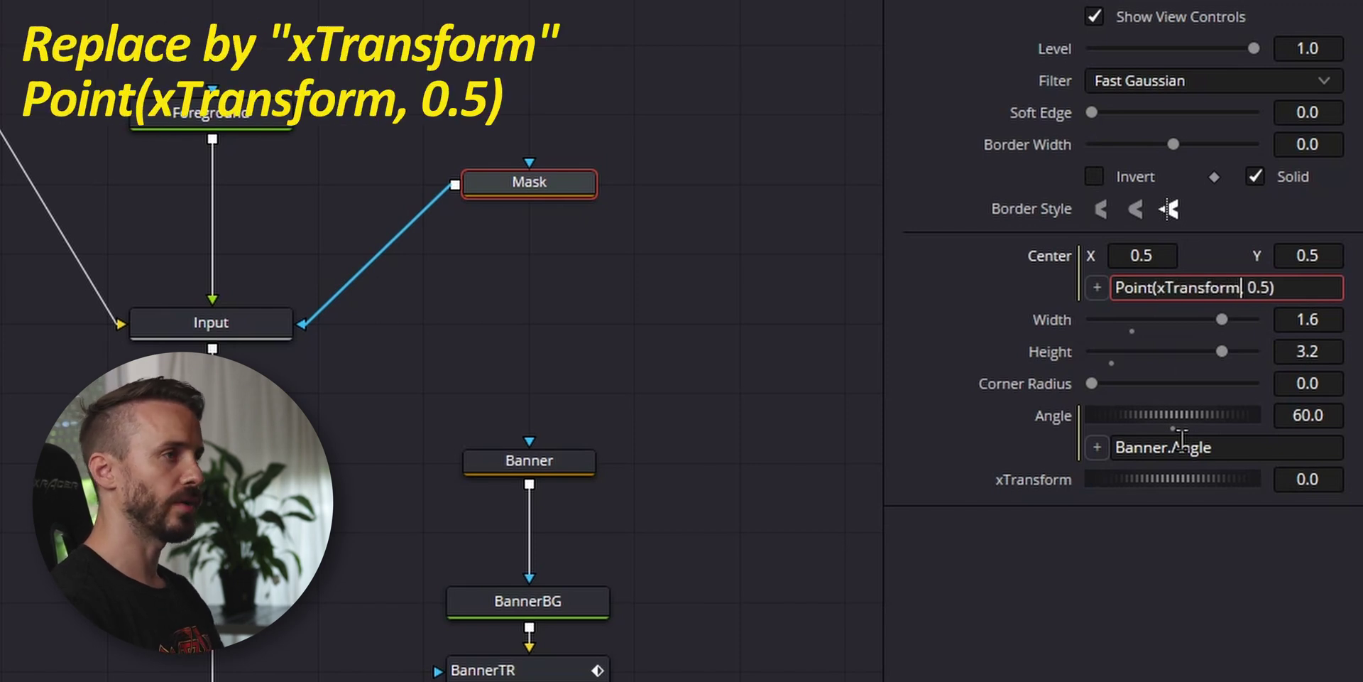
{"action": "key", "text": "Tab"}
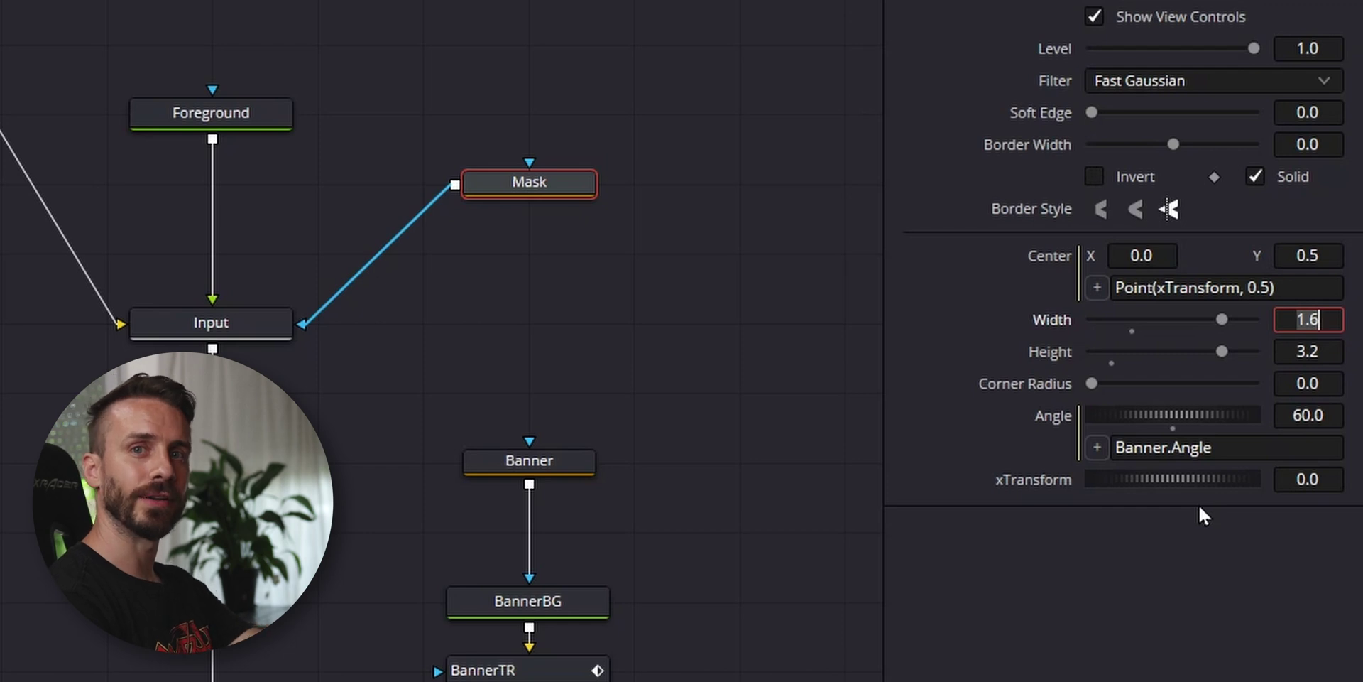
Modify the Mask's xTransform with Anim Curves and set the modifier's curve to Custom.
{"action": "right_click", "coordinate": [1033, 482]}
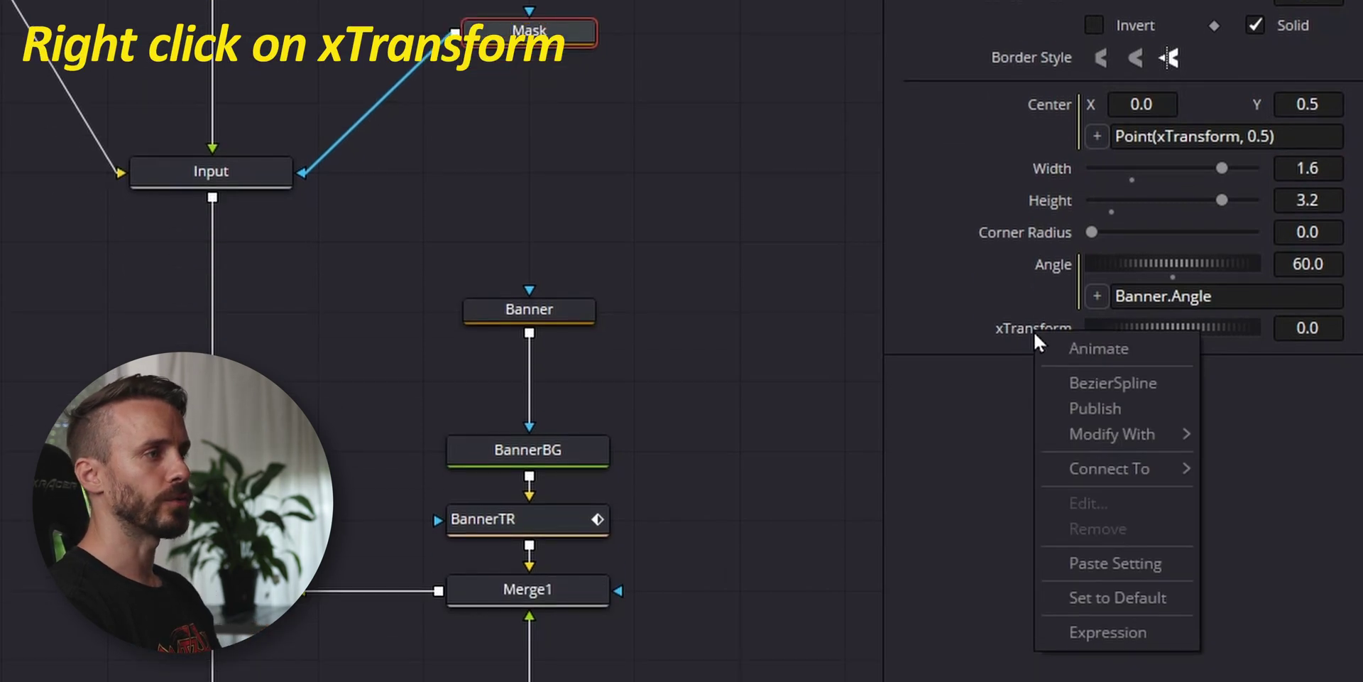
{"action": "mouse_move", "coordinate": [1080, 423]}
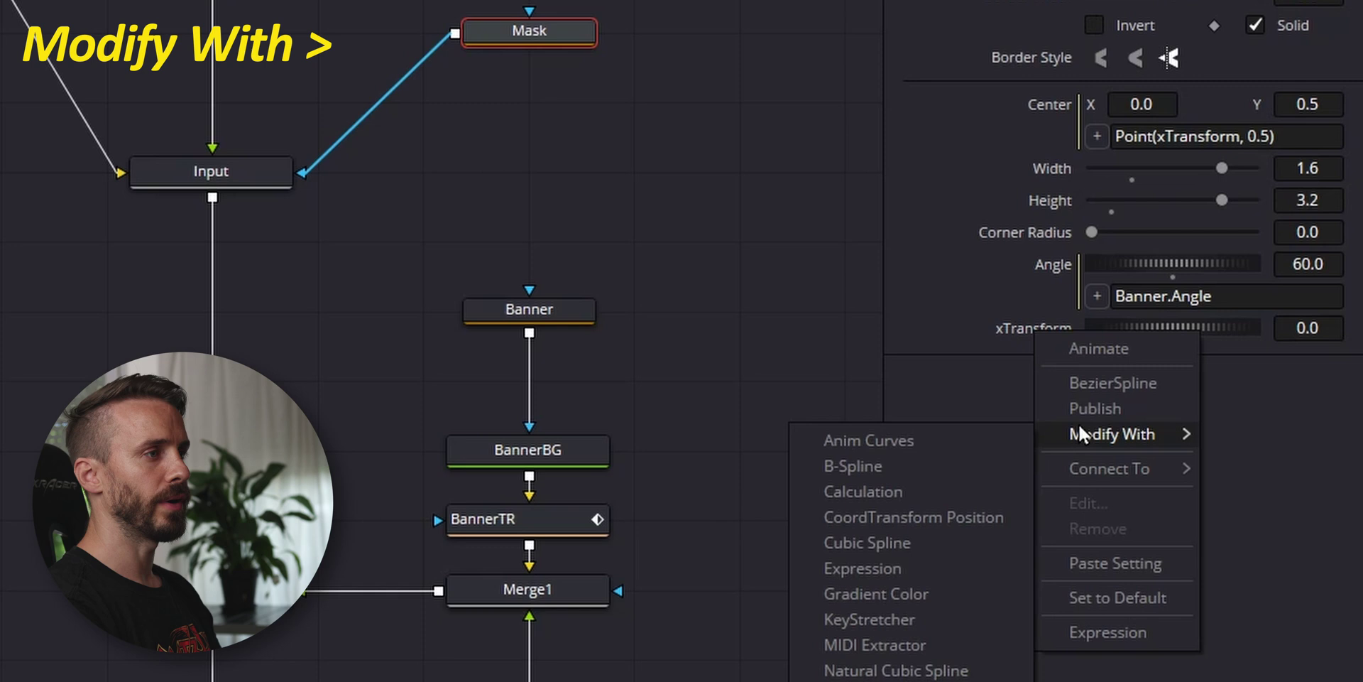
{"action": "left_click", "coordinate": [923, 436]}
{"action": "left_click", "coordinate": [1227, 24]}
{"action": "left_click", "coordinate": [1143, 235]}
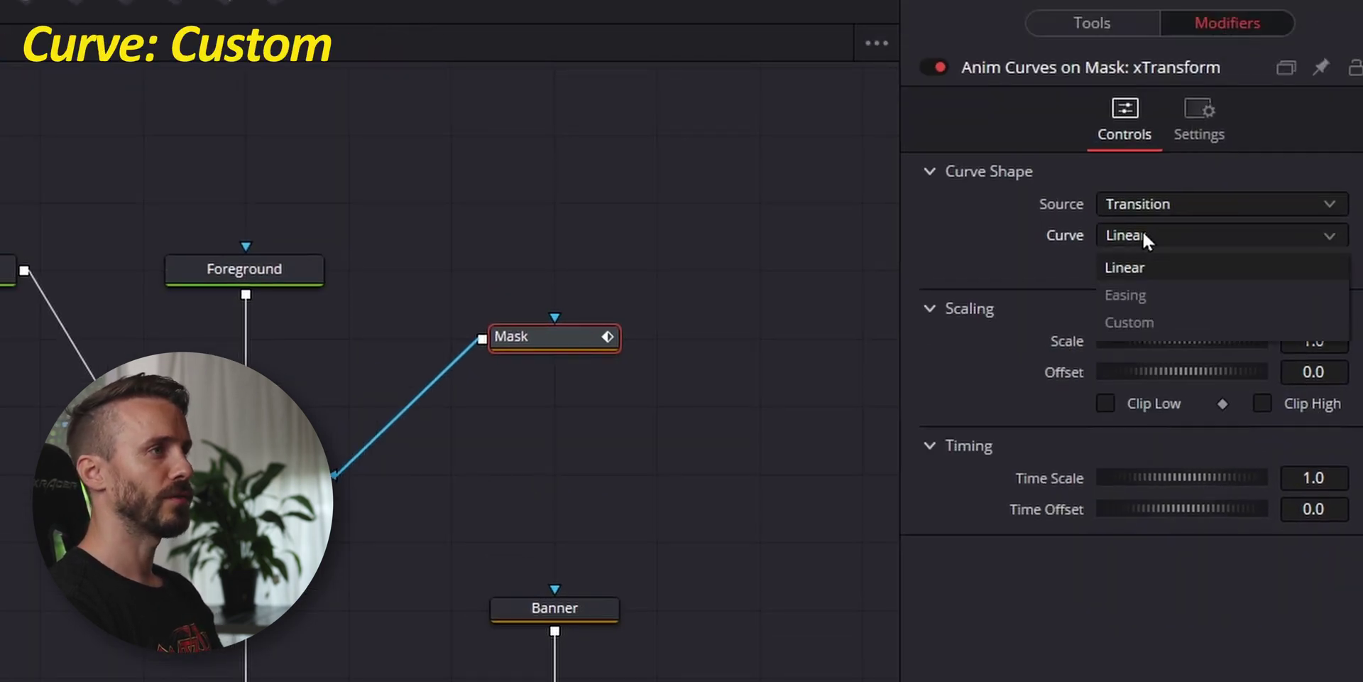
{"action": "left_click", "coordinate": [1138, 317]}
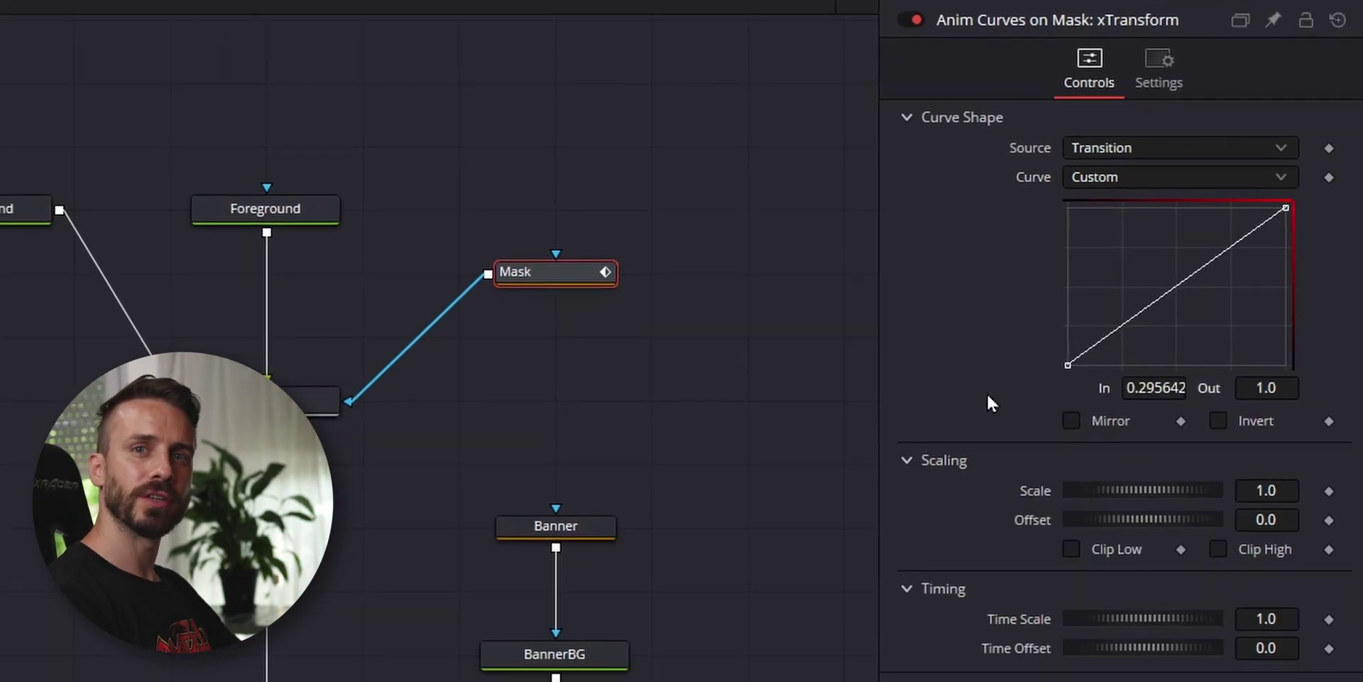
Add a point to the Mask's custom curve at about In 0.327, Out 1.0, and pin the Anim Curves modifiers for joint editing.
{"action": "left_click", "coordinate": [1067, 366]}
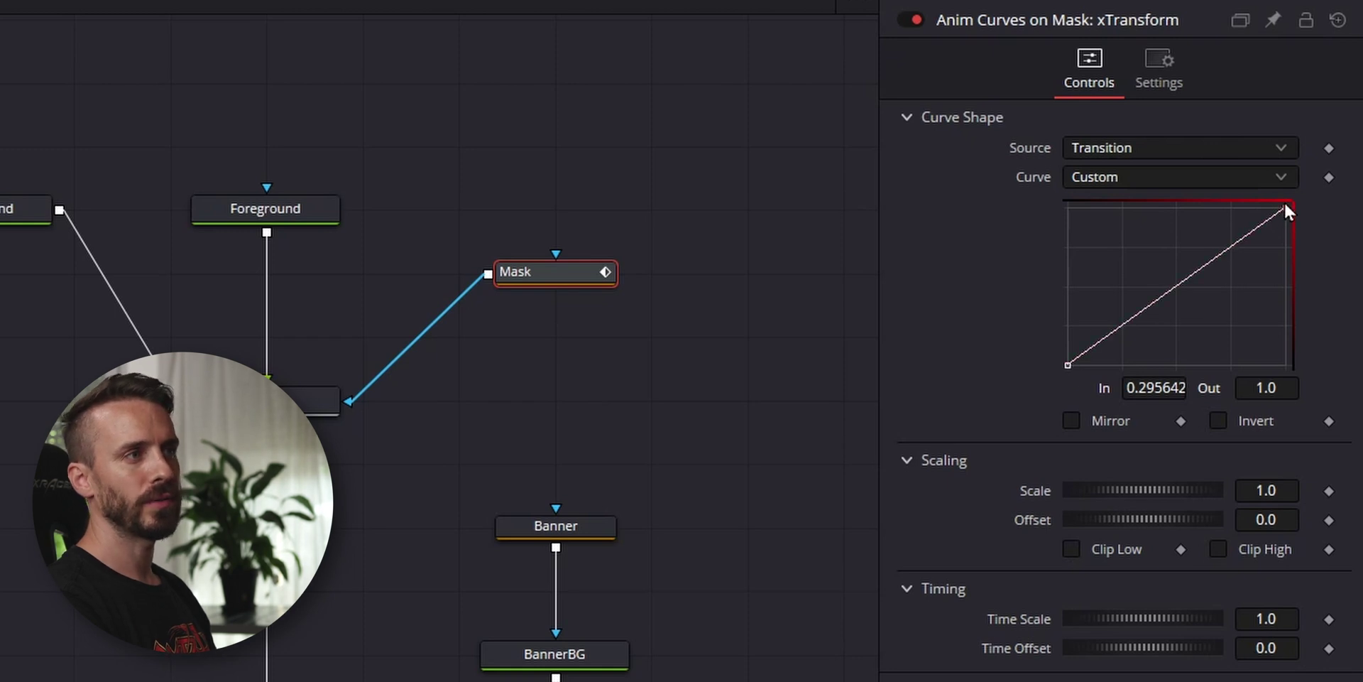
{"action": "left_click", "coordinate": [1178, 283]}
{"action": "left_click_drag", "start_coordinate": [1178, 283], "coordinate": [1138, 208]}
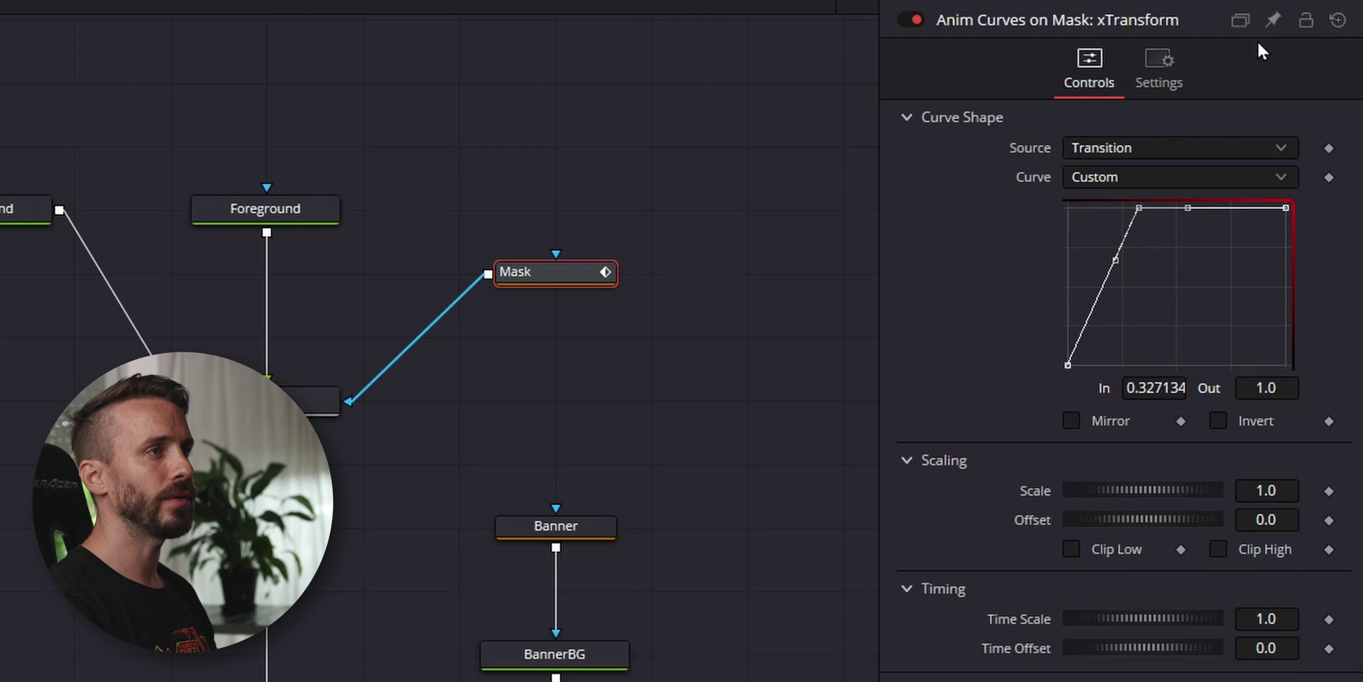
{"action": "left_click", "coordinate": [1274, 20]}
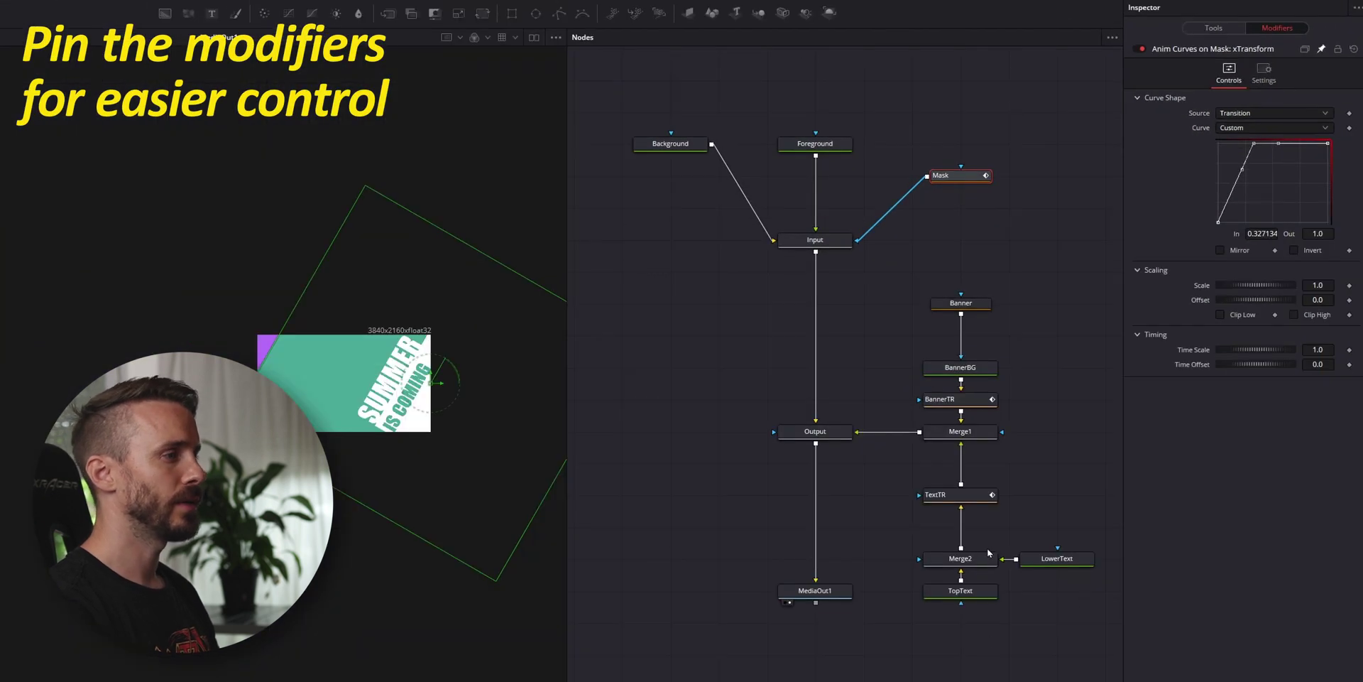
{"action": "left_click", "coordinate": [964, 499]}
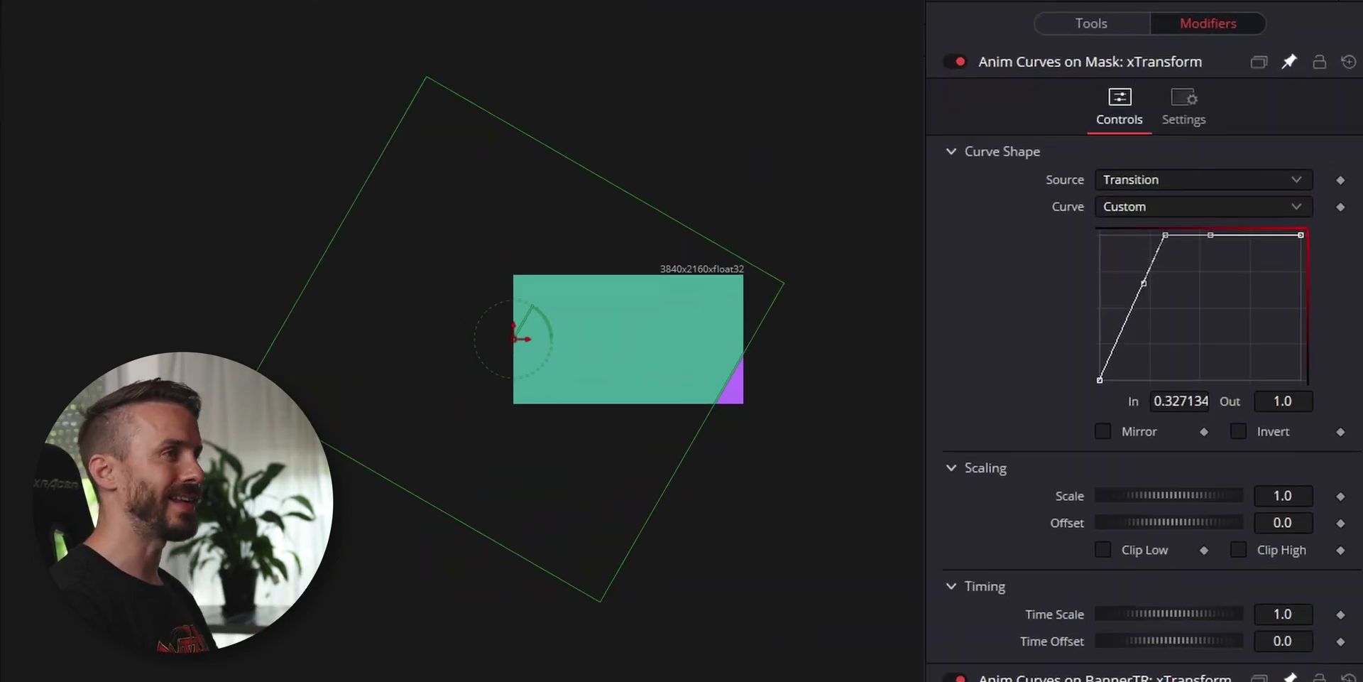
Increase the Mask's Width and set its Anim Curves Scale to 1.381 and Offset to -1.23 to follow the banner.
{"action": "left_click", "coordinate": [1094, 23]}
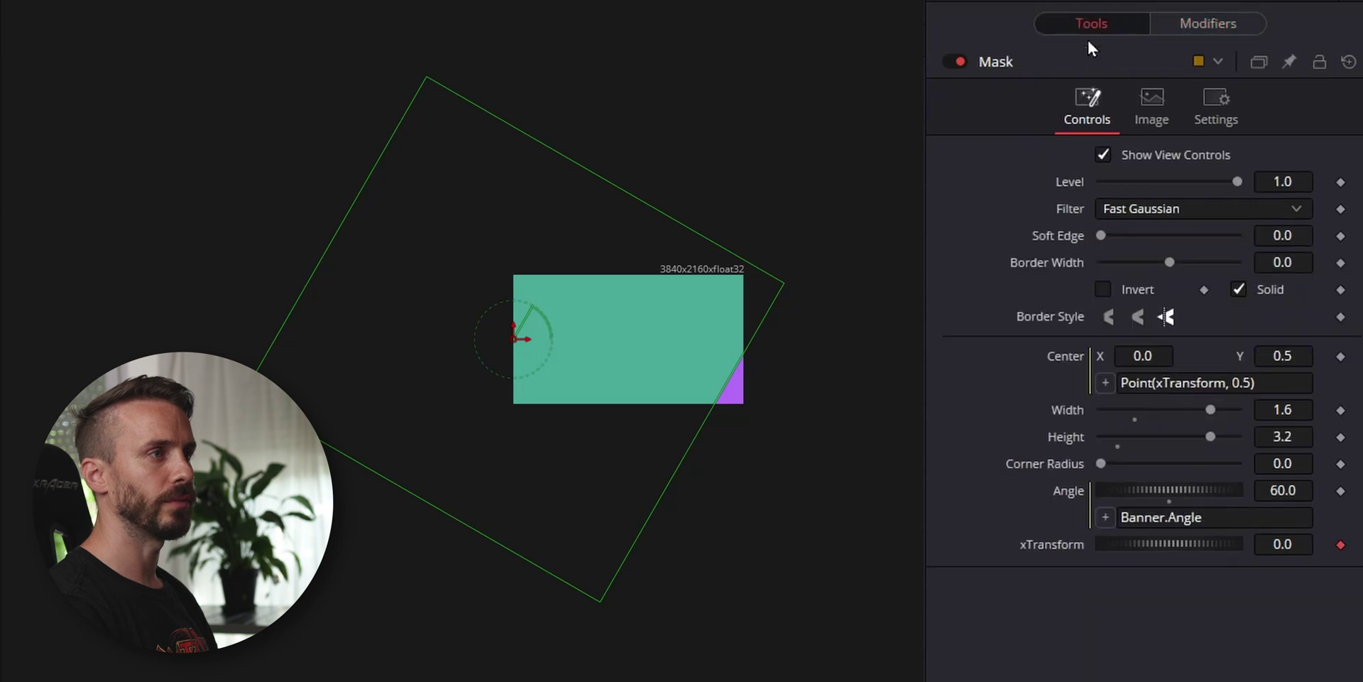
{"action": "left_click_drag", "start_coordinate": [1276, 405], "coordinate": [1317, 405]}
{"action": "left_click", "coordinate": [1209, 23]}
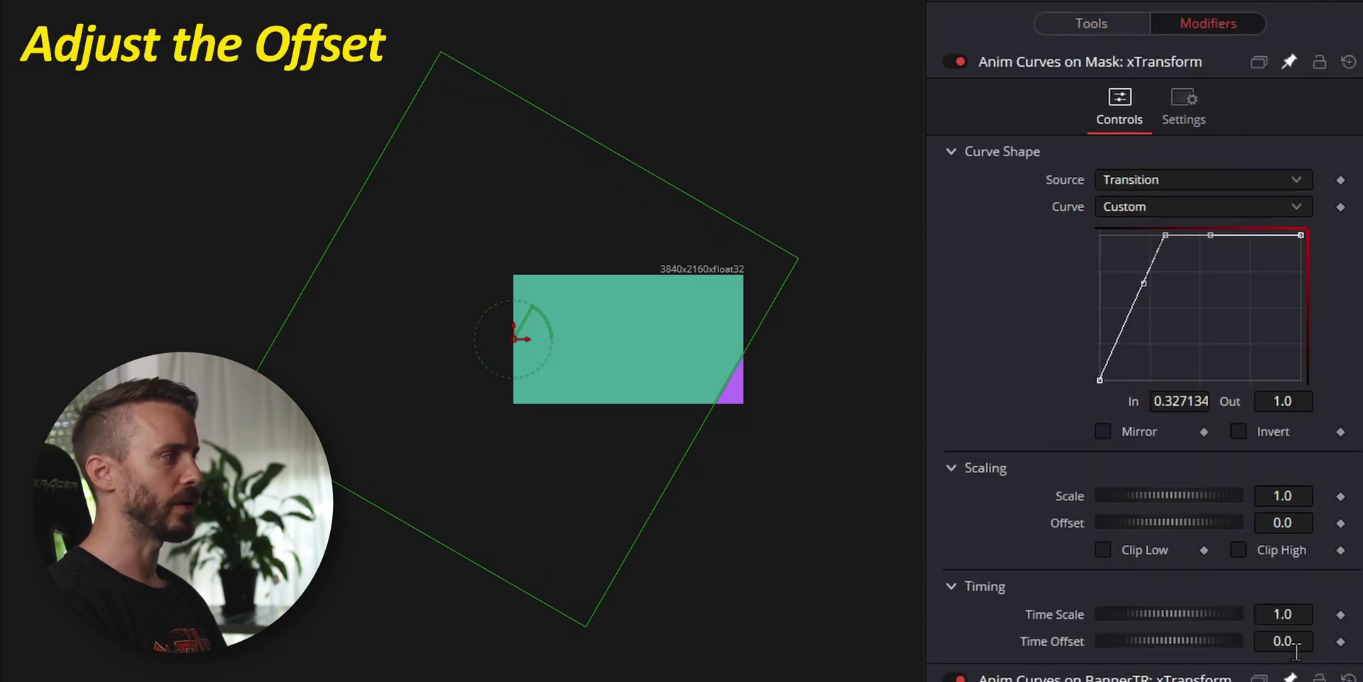
{"action": "left_click_drag", "start_coordinate": [1284, 523], "coordinate": [1242, 522]}
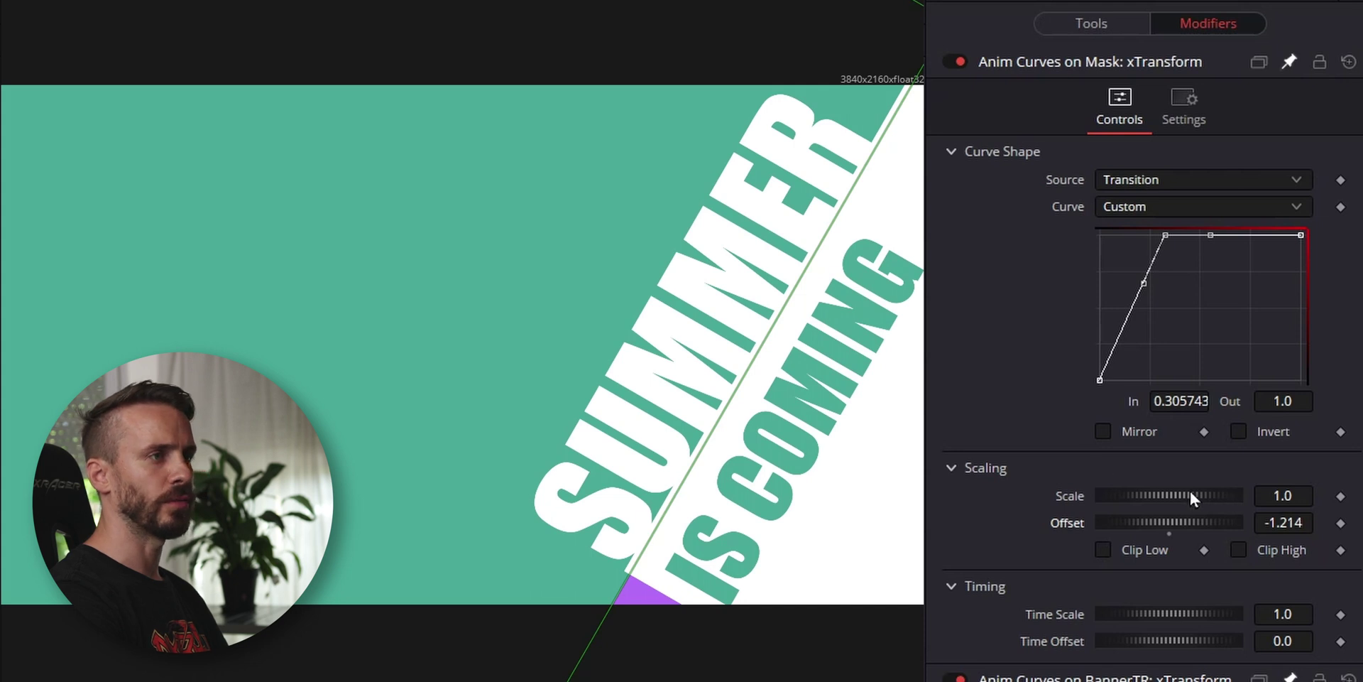
{"action": "left_click_drag", "start_coordinate": [1275, 495], "coordinate": [1299, 527]}
{"action": "key", "text": "space"}
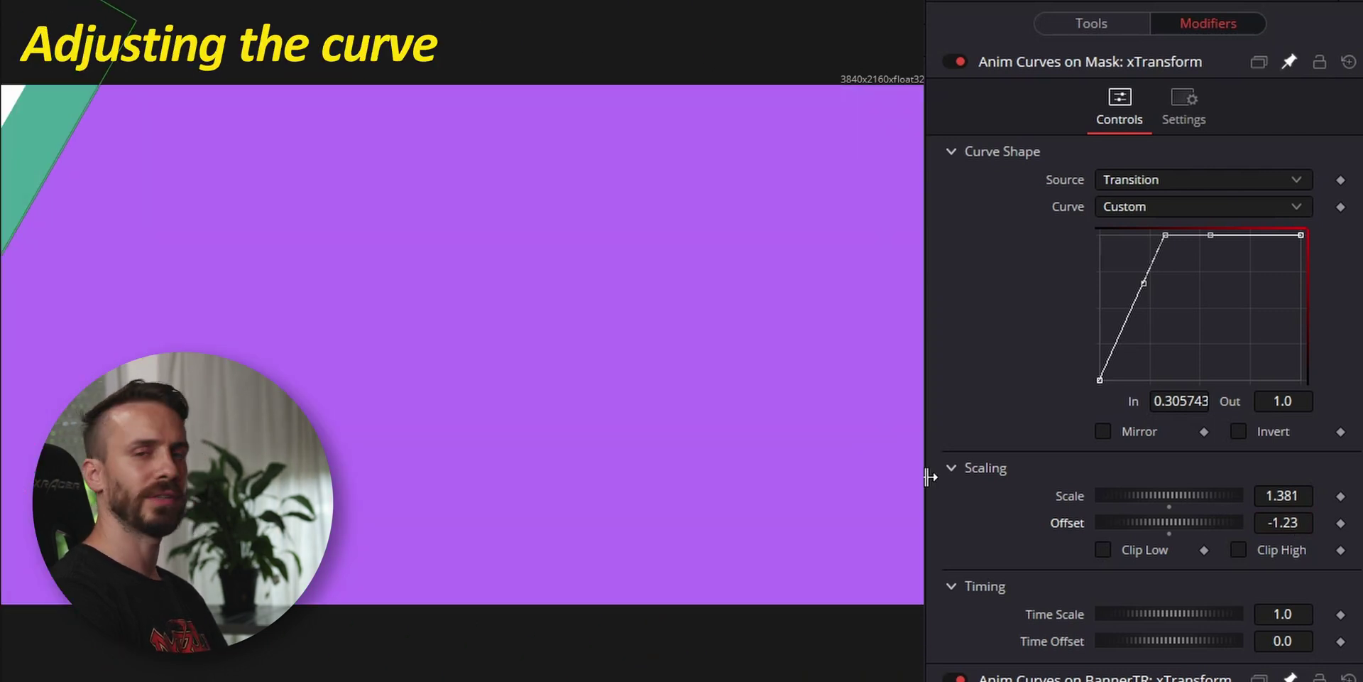
Ease the Mask's custom curve into an S-shape with its upper point at about In 0.332, Out 1.0, and unpin the modifier.
{"action": "left_click", "coordinate": [1164, 234]}
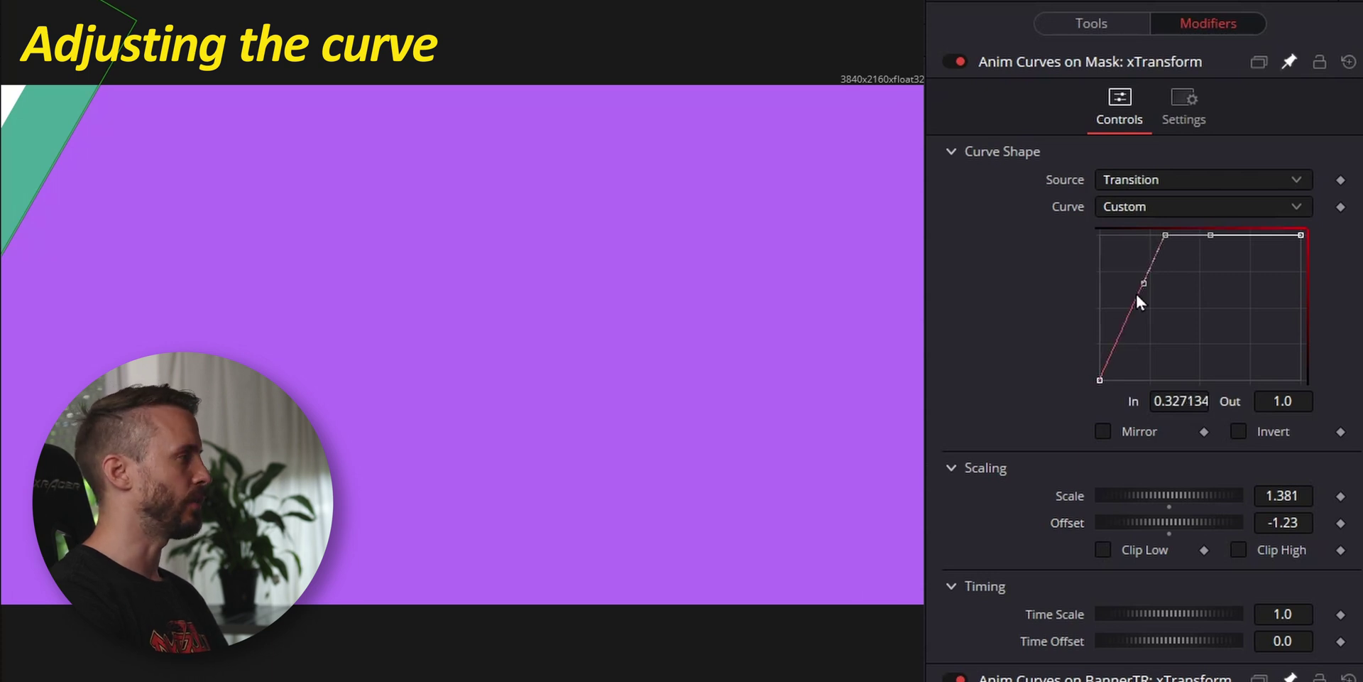
{"action": "left_click_drag", "start_coordinate": [1099, 379], "coordinate": [1148, 348]}
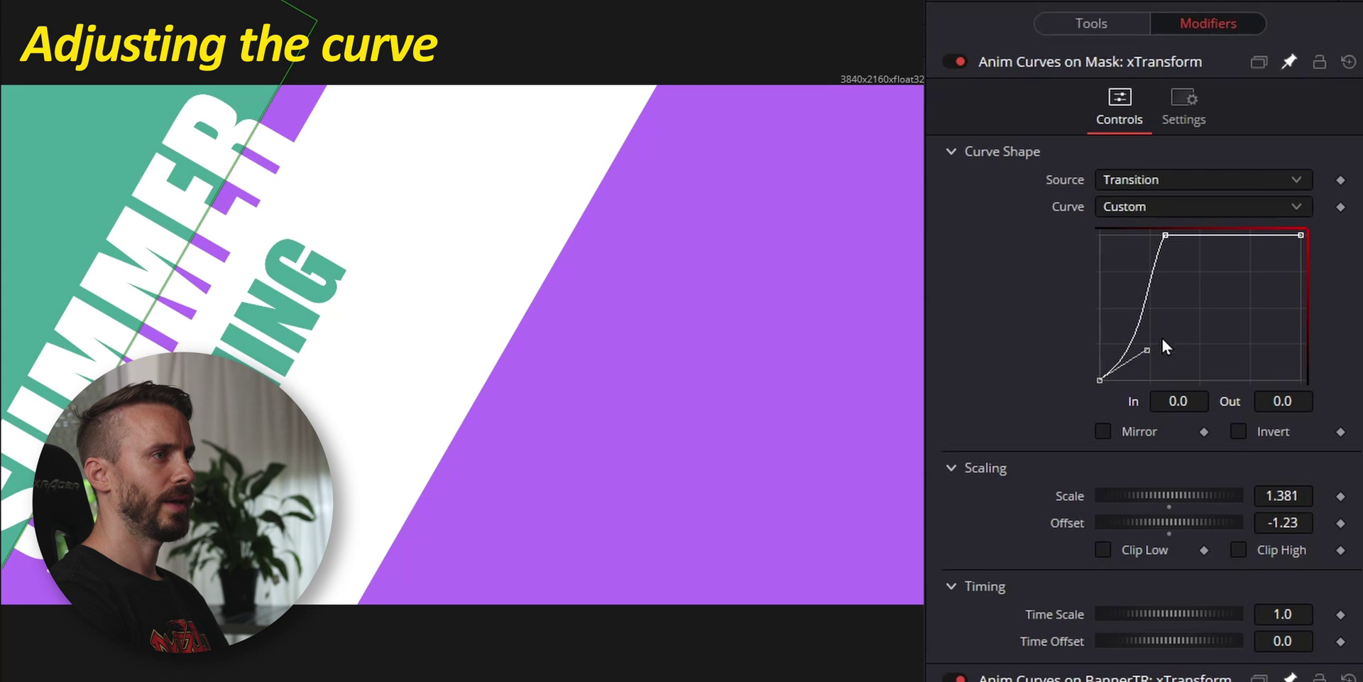
{"action": "left_click_drag", "start_coordinate": [1169, 236], "coordinate": [1153, 234]}
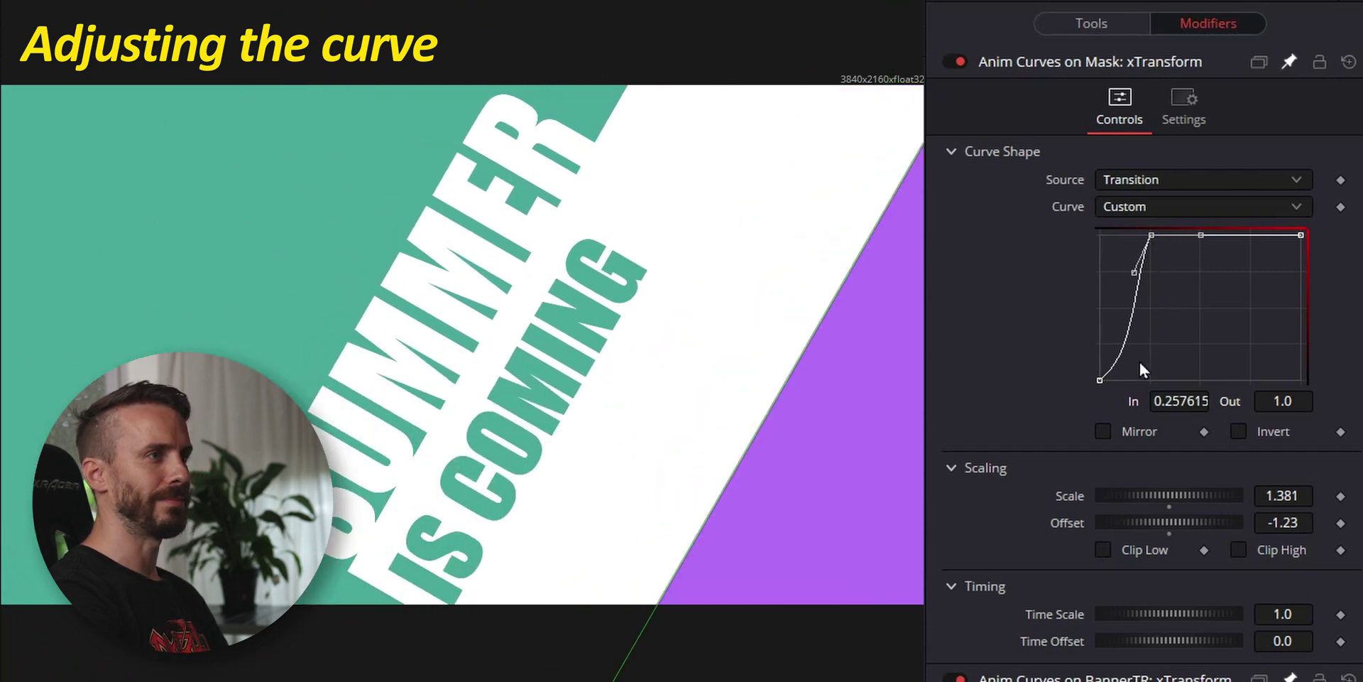
{"action": "left_click_drag", "start_coordinate": [1151, 235], "coordinate": [1152, 236]}
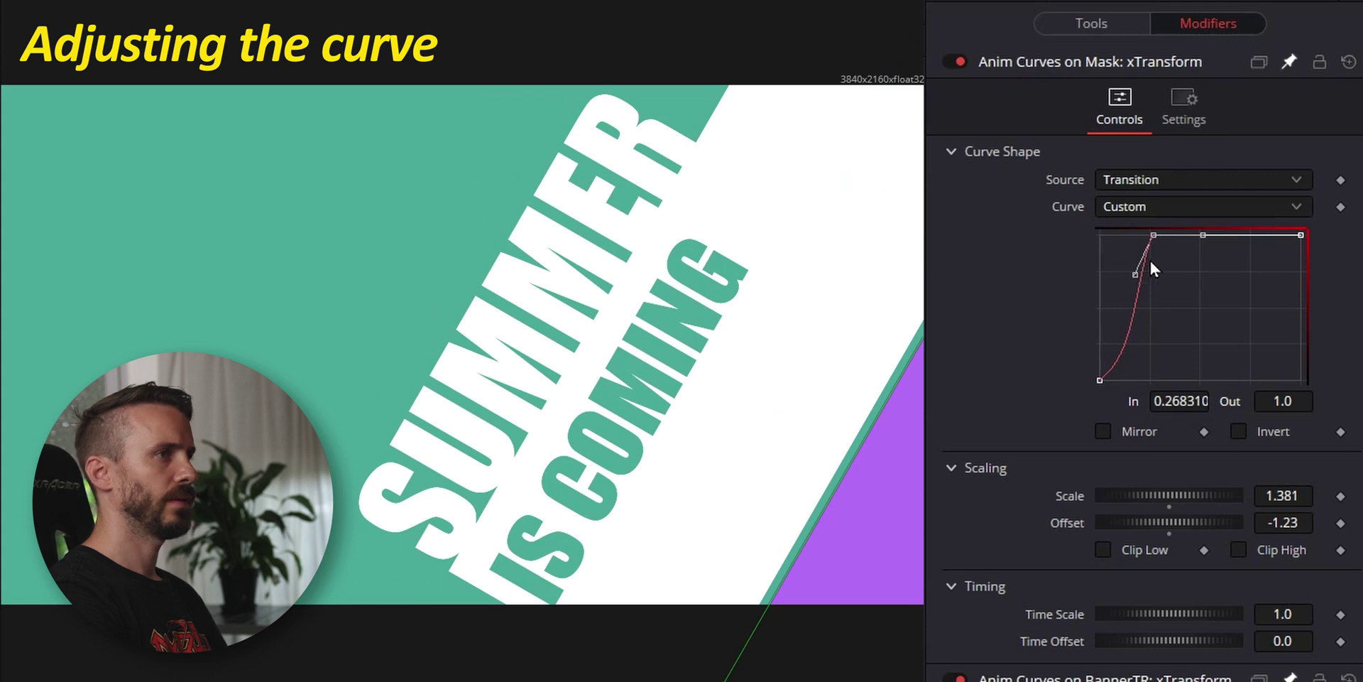
{"action": "left_click_drag", "start_coordinate": [1155, 236], "coordinate": [1159, 233]}
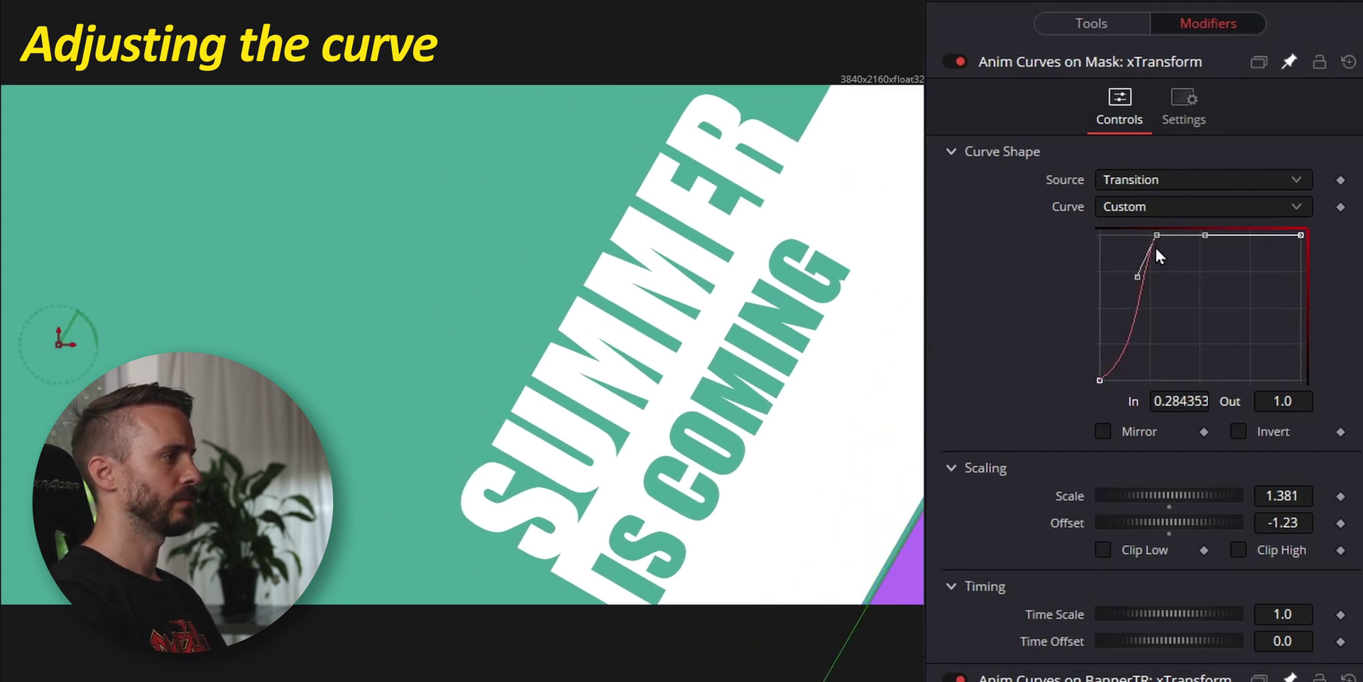
{"action": "left_click_drag", "start_coordinate": [1152, 239], "coordinate": [1143, 255]}
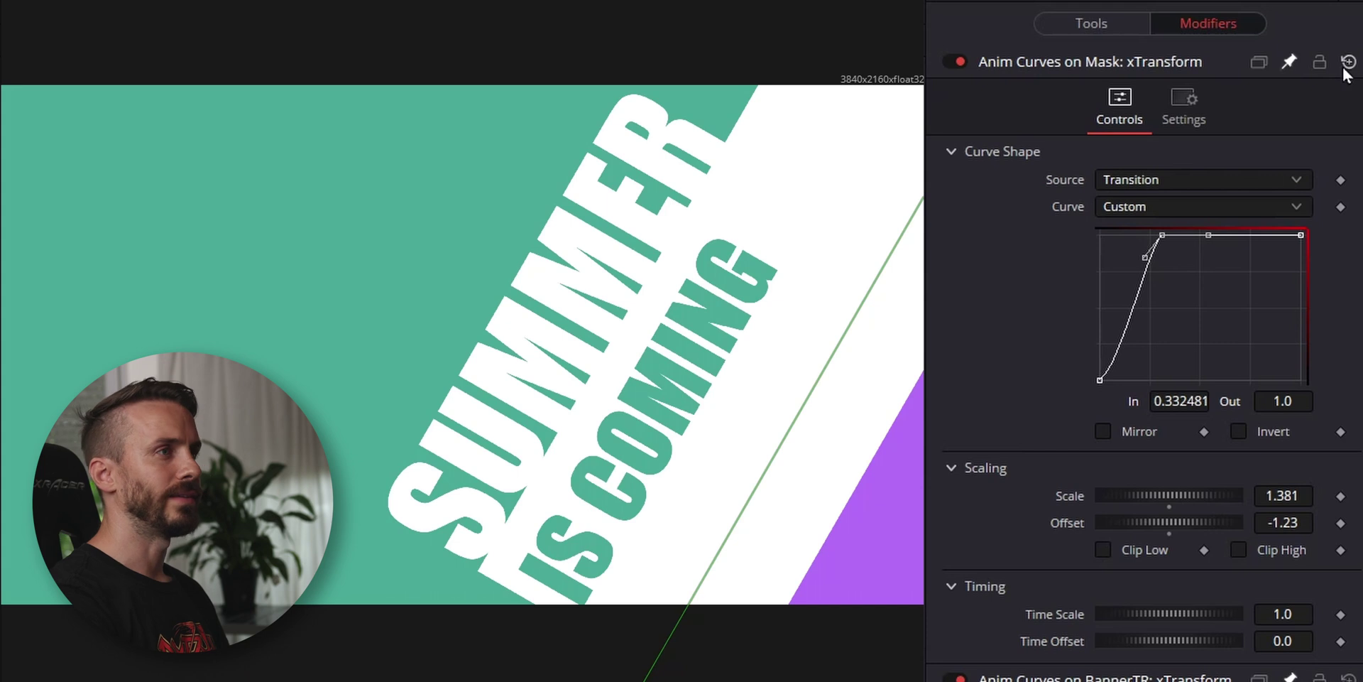
{"action": "left_click", "coordinate": [1290, 61]}
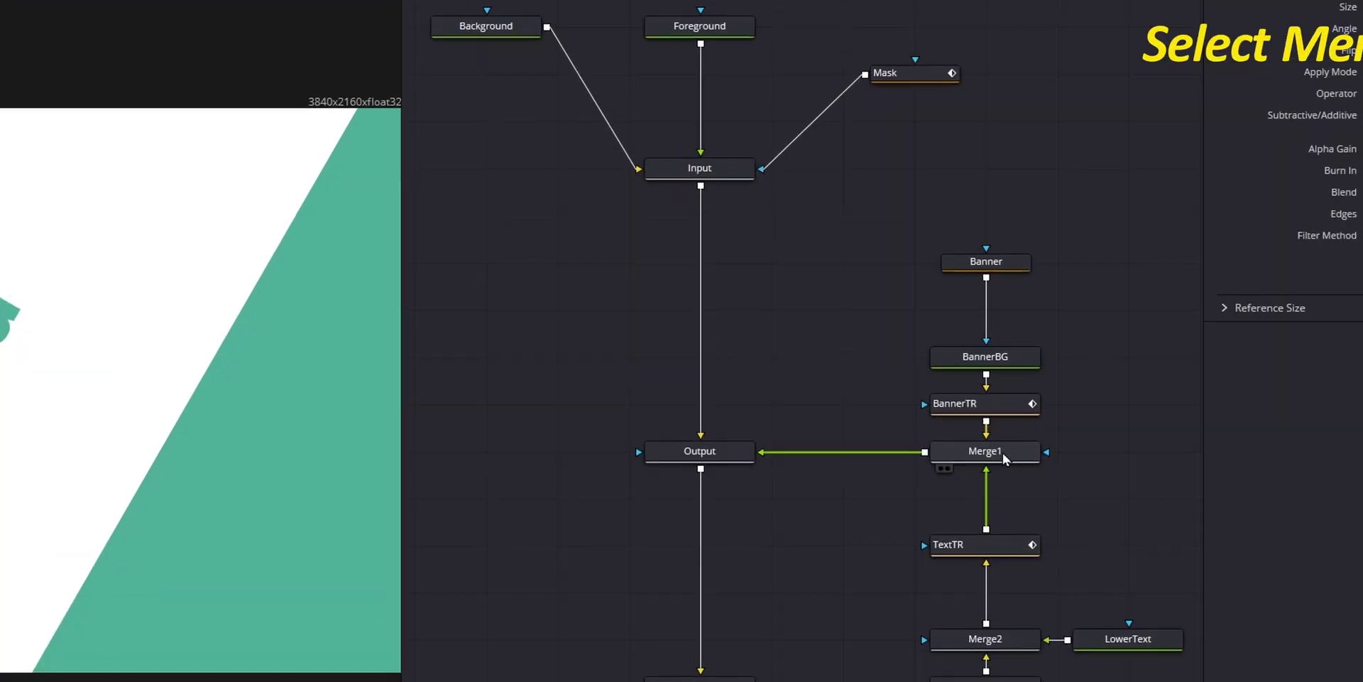
Add a Drop Shadow node after Merge1.
{"action": "key", "text": "ctrl+space"}
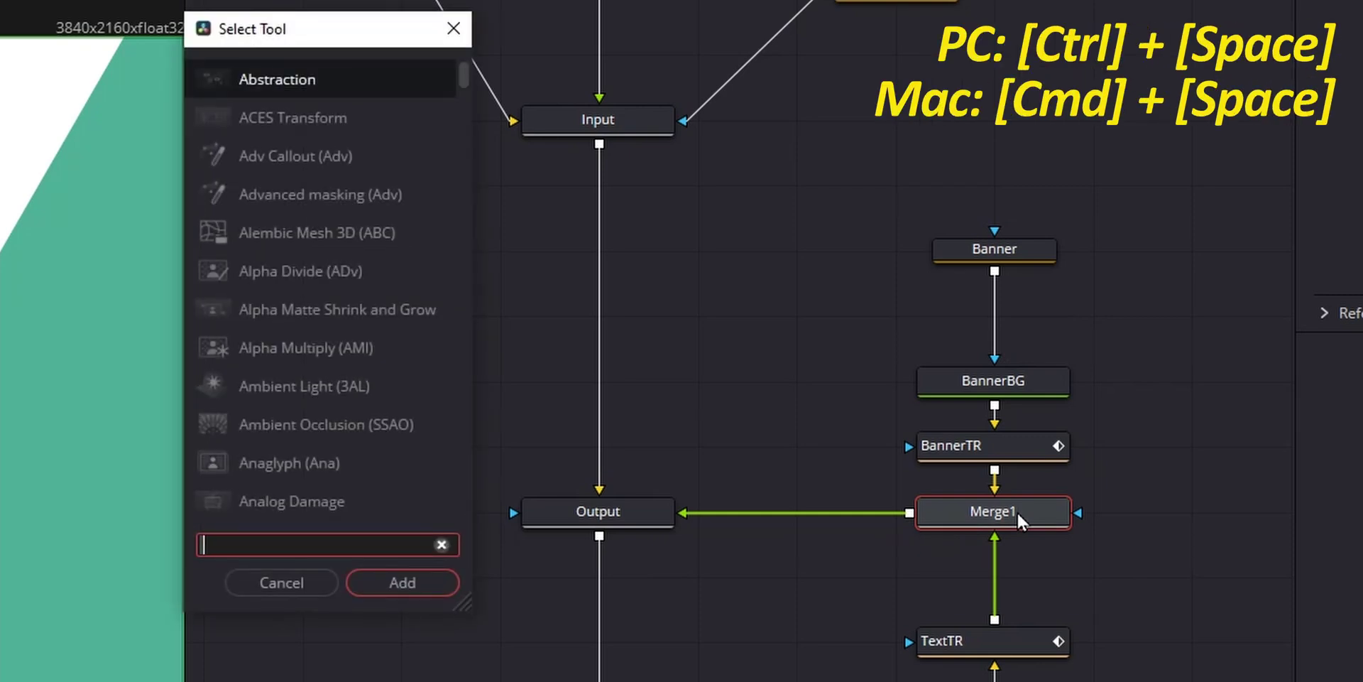
{"action": "type", "text": "drop"}
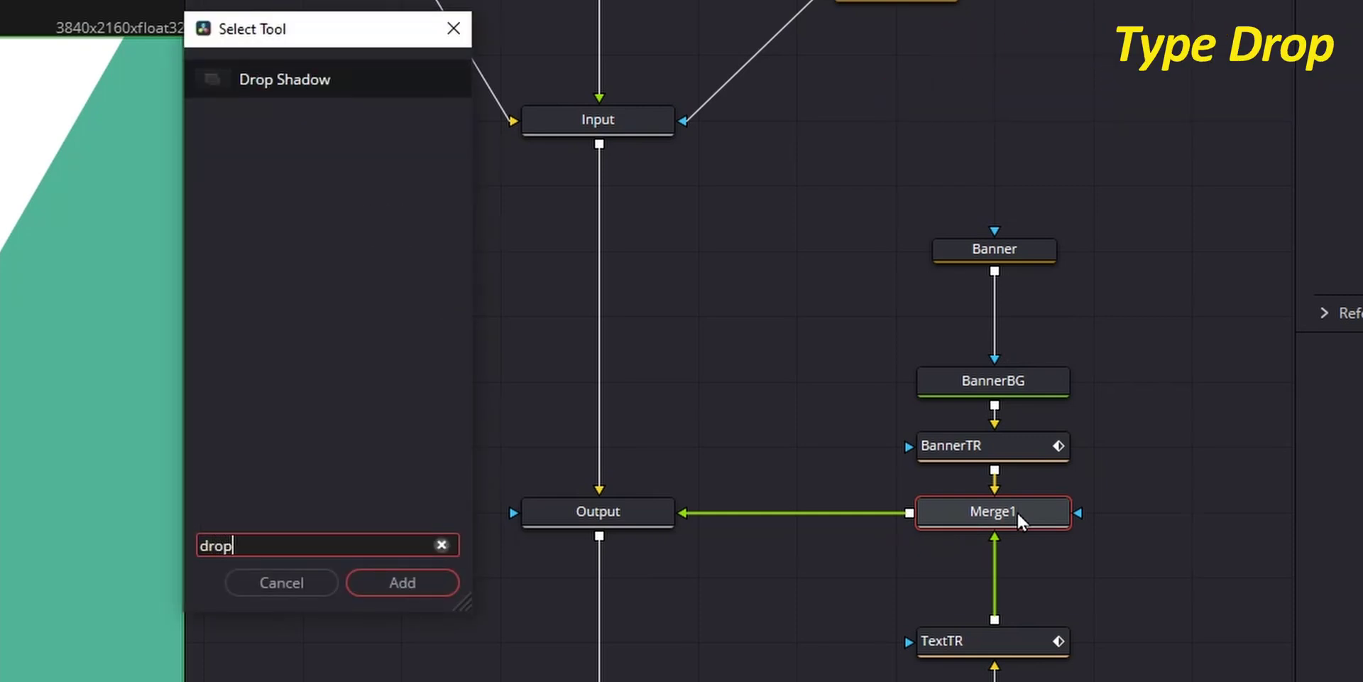
{"action": "key", "text": "Return"}
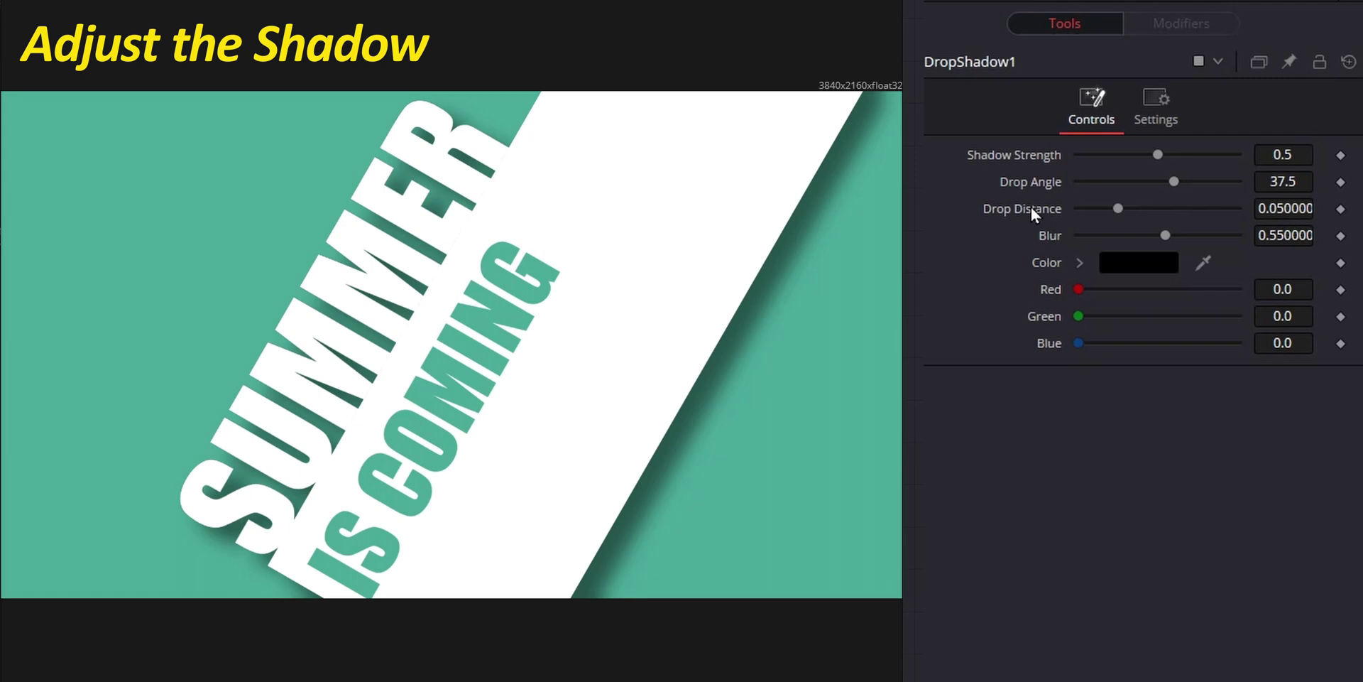
Set the drop shadow's Shadow Strength to 0.3, Drop Angle to 90, Drop Distance to 0.05 and Blur to 0.2.
{"action": "left_click", "coordinate": [1291, 153]}
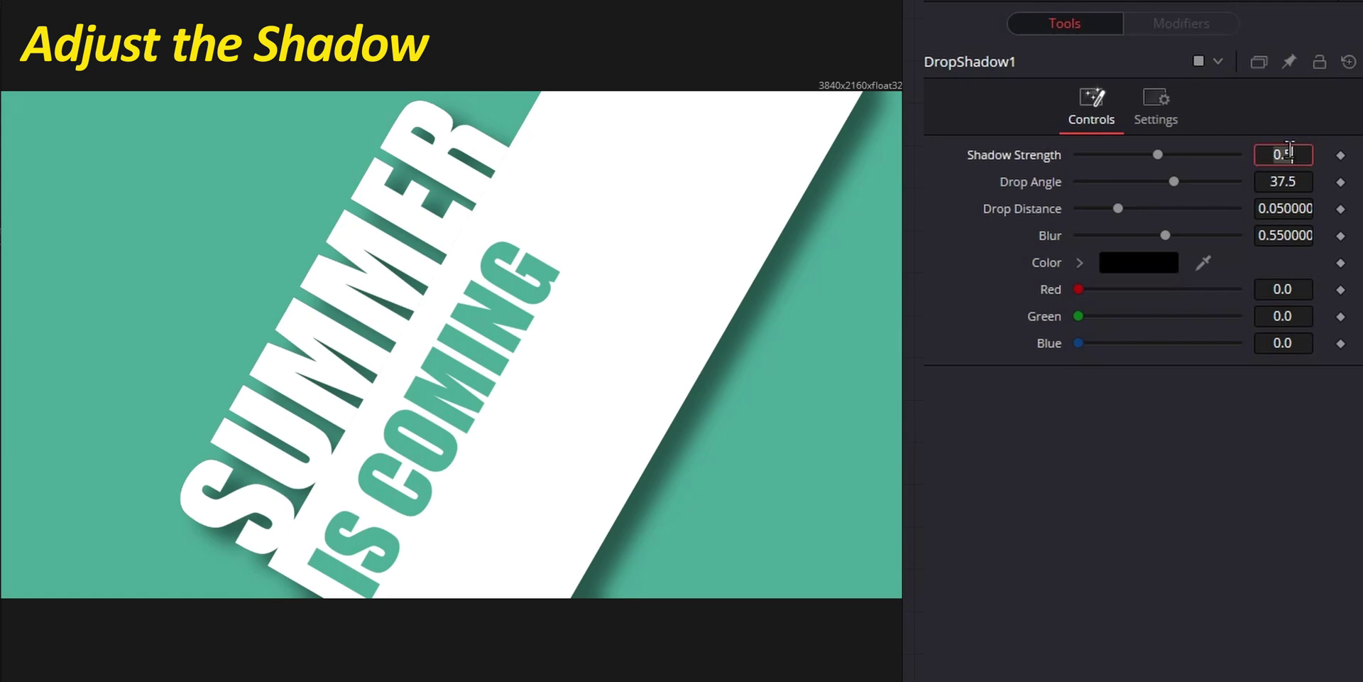
{"action": "type", "text": "0.3"}
{"action": "key", "text": "Tab"}
{"action": "type", "text": "90"}
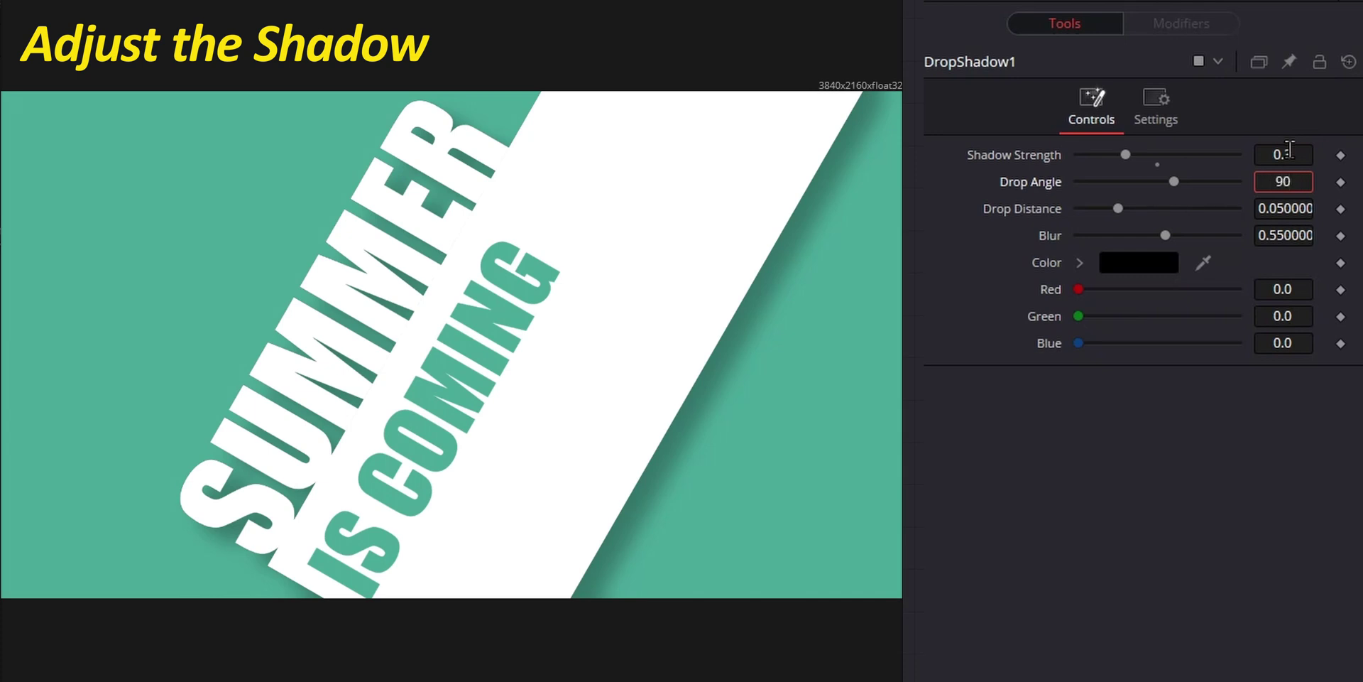
{"action": "key", "text": "Tab"}
{"action": "type", "text": ".05"}
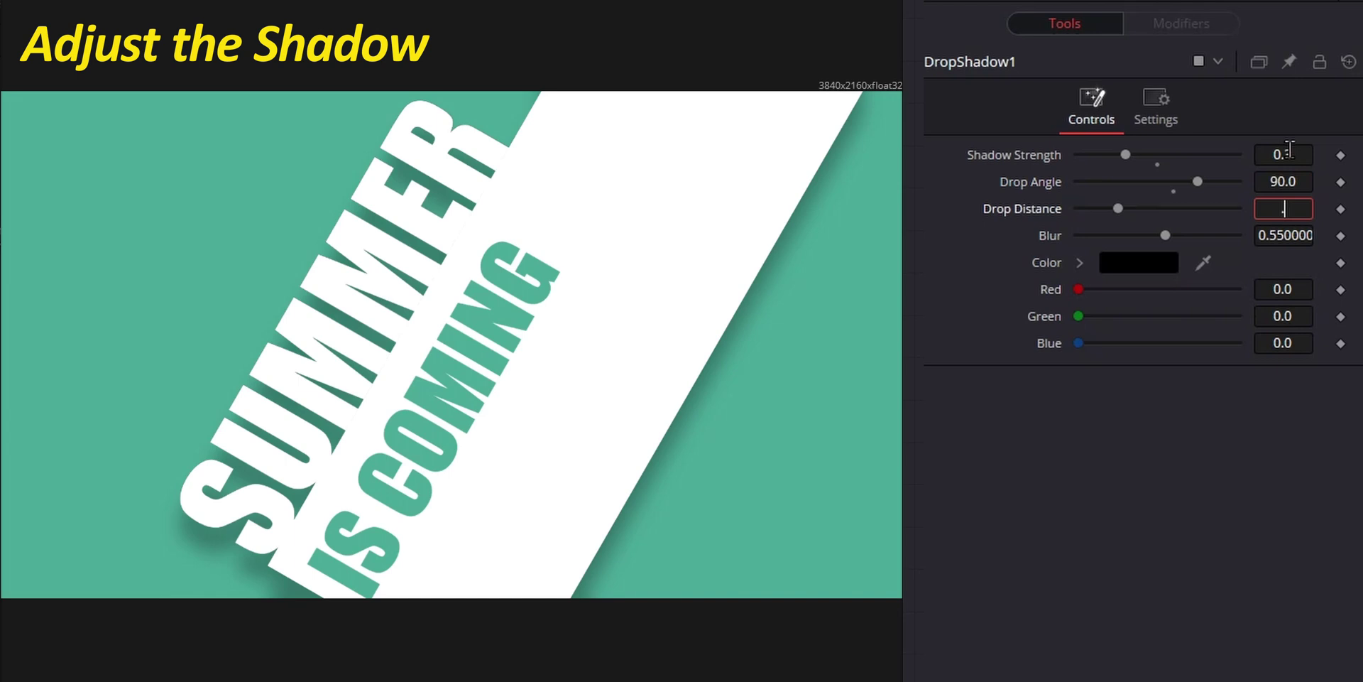
{"action": "key", "text": "Tab"}
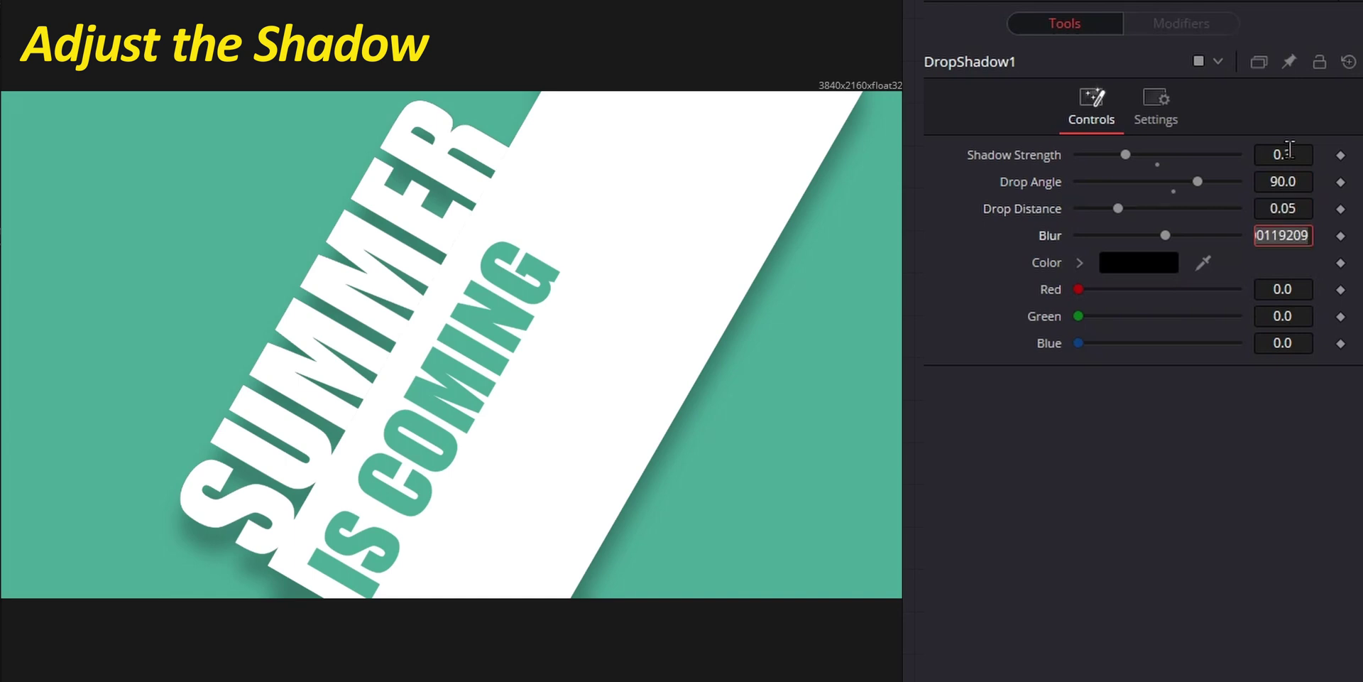
{"action": "type", "text": ".2"}
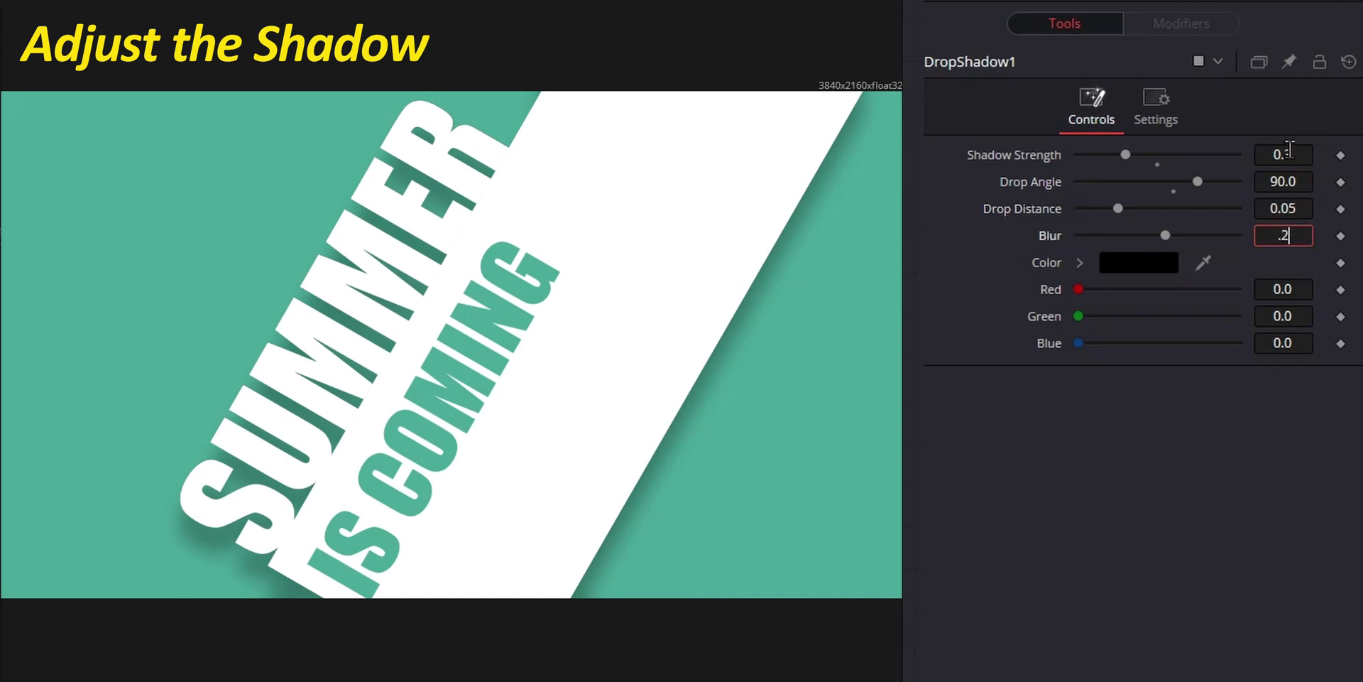
{"action": "key", "text": "Tab"}
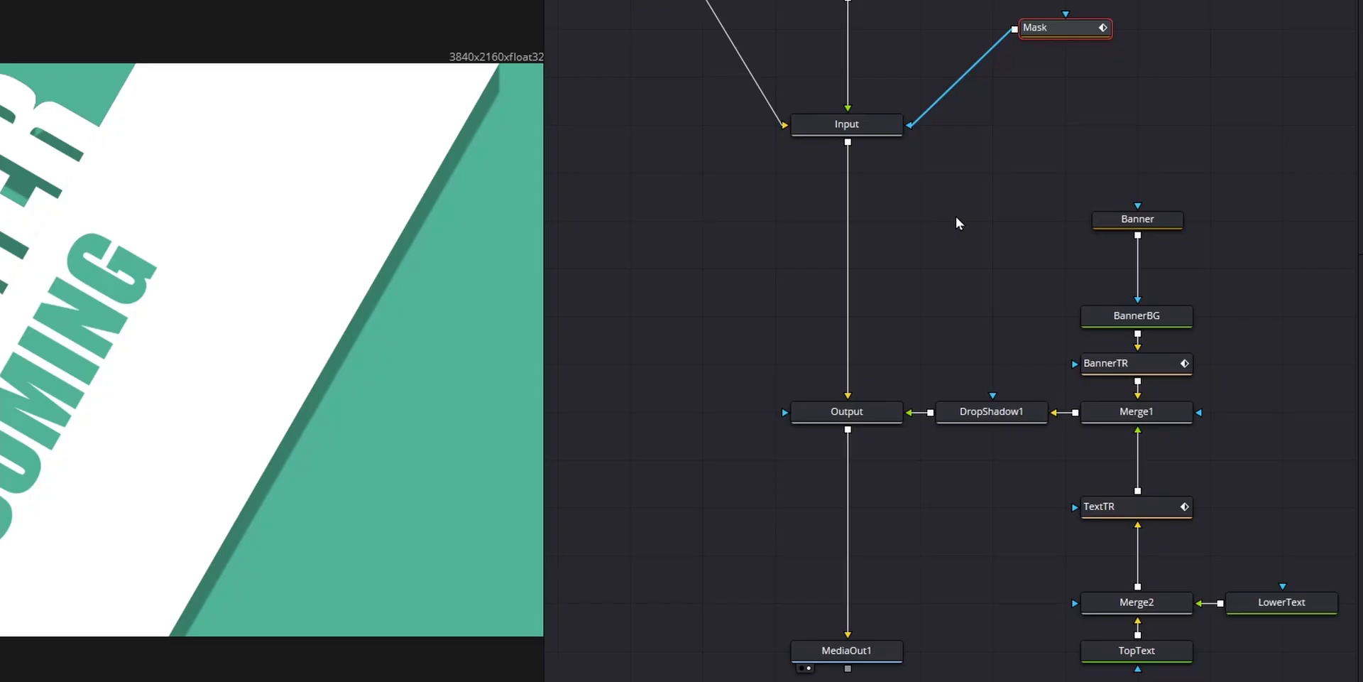
Tidy the node graph by aligning Mask with Input, stacking TextTR, Merge2 and TopText under Merge1, and placing LowerText beside Merge2.
{"action": "left_click_drag", "start_coordinate": [1045, 27], "coordinate": [1045, 123]}
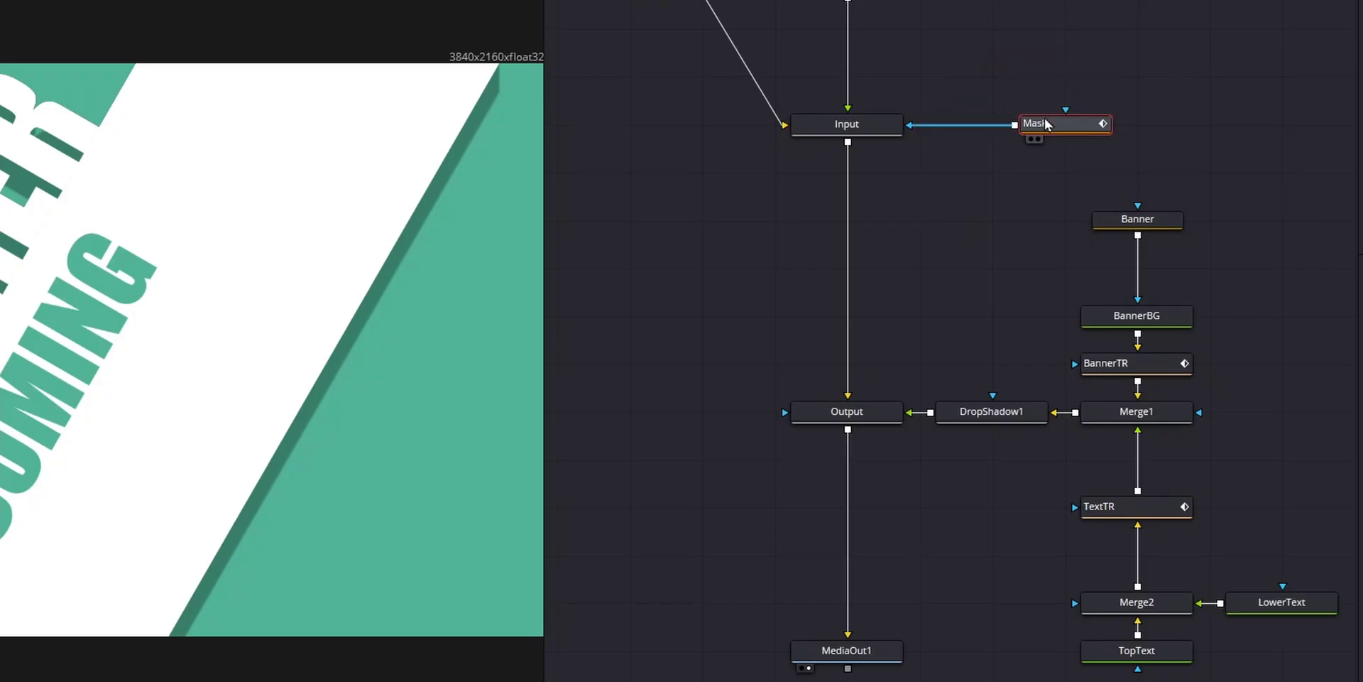
{"action": "left_click_drag", "start_coordinate": [1151, 517], "coordinate": [1150, 469]}
{"action": "left_click_drag", "start_coordinate": [1147, 603], "coordinate": [1147, 507]}
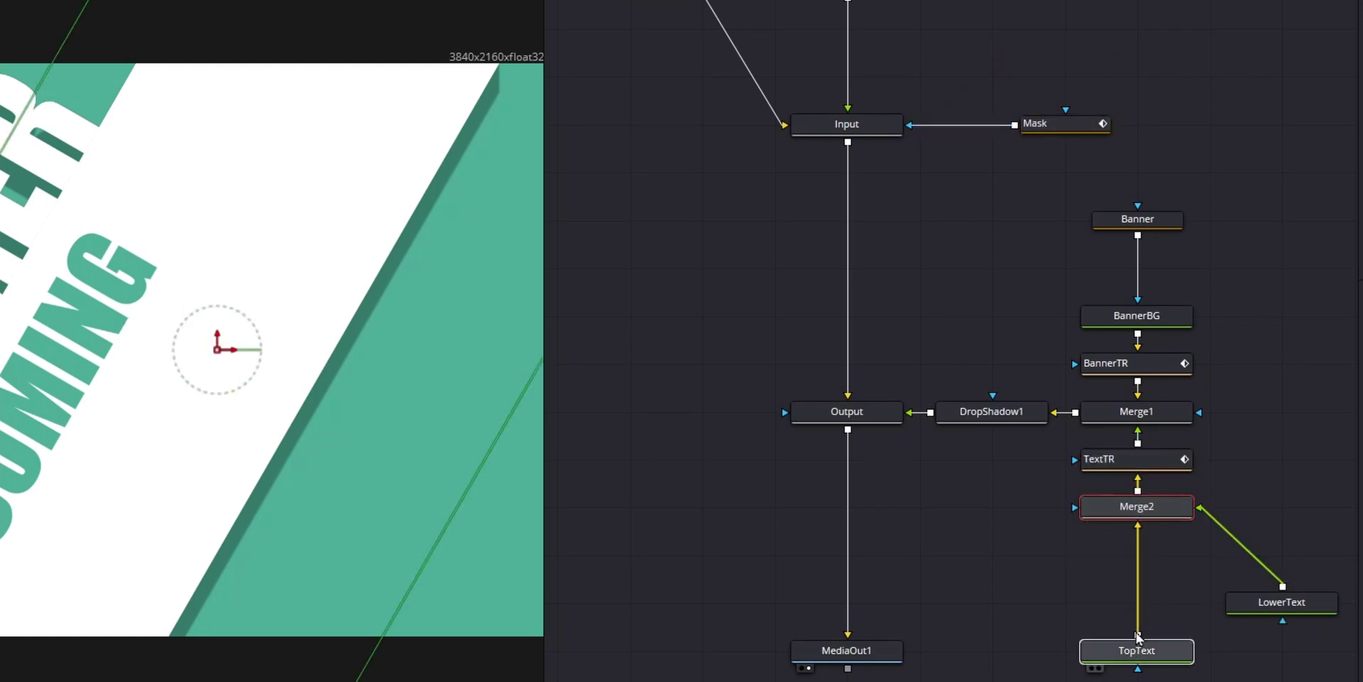
{"action": "left_click_drag", "start_coordinate": [1138, 637], "coordinate": [1138, 542]}
{"action": "left_click_drag", "start_coordinate": [1246, 601], "coordinate": [955, 506]}
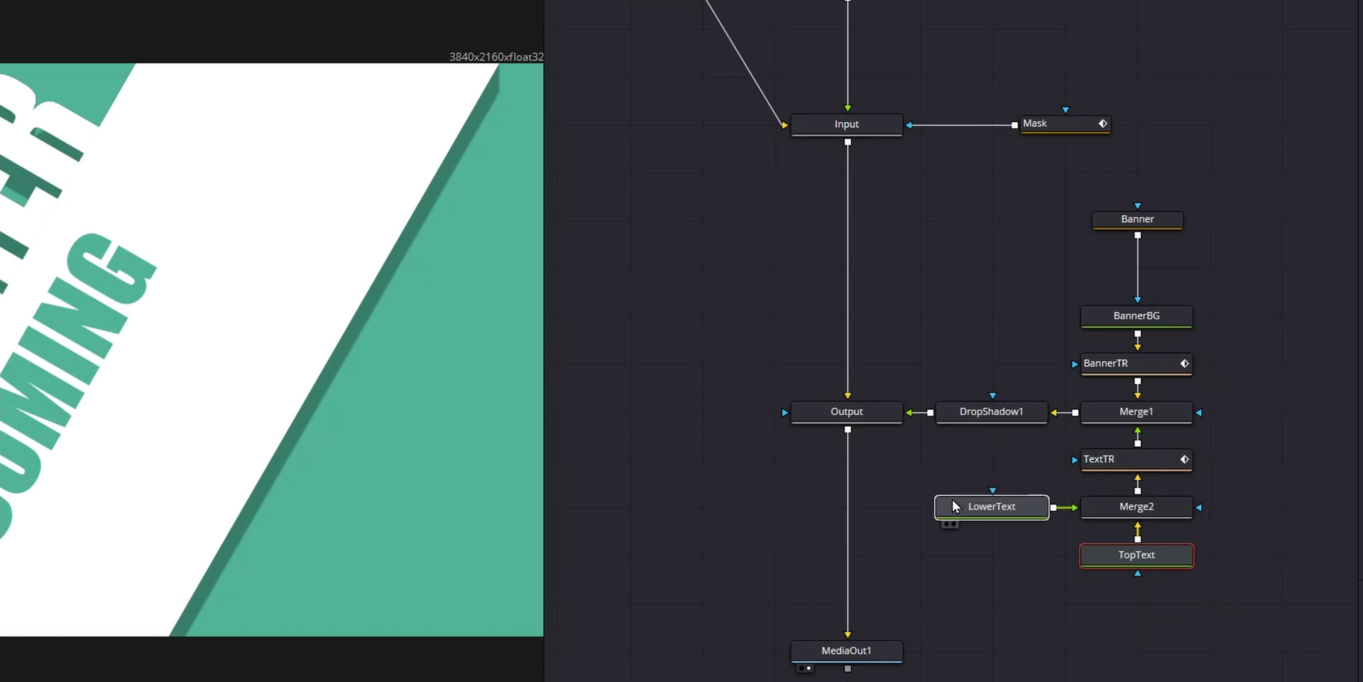
Select all nodes except the two backgrounds and MediaOut1, and start creating a macro from them.
{"action": "left_click_drag", "start_coordinate": [694, 61], "coordinate": [1220, 591]}
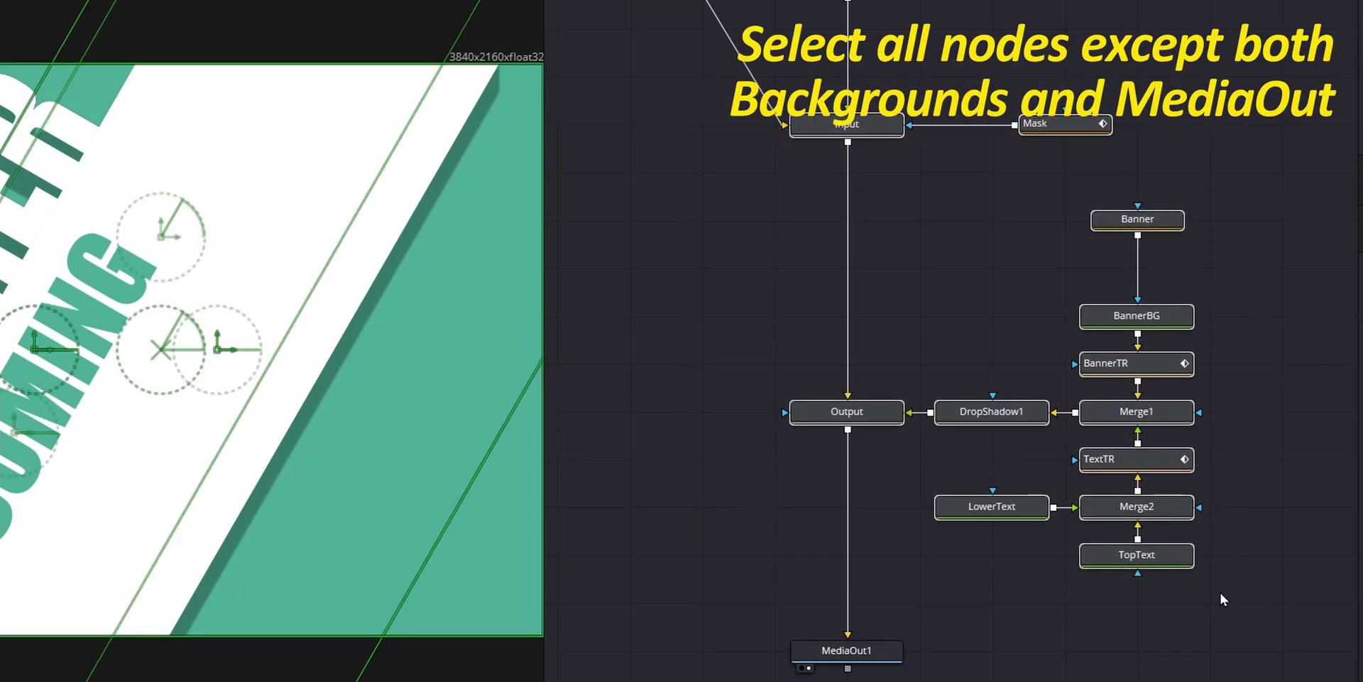
{"action": "right_click", "coordinate": [1141, 413]}
{"action": "mouse_move", "coordinate": [1219, 658]}
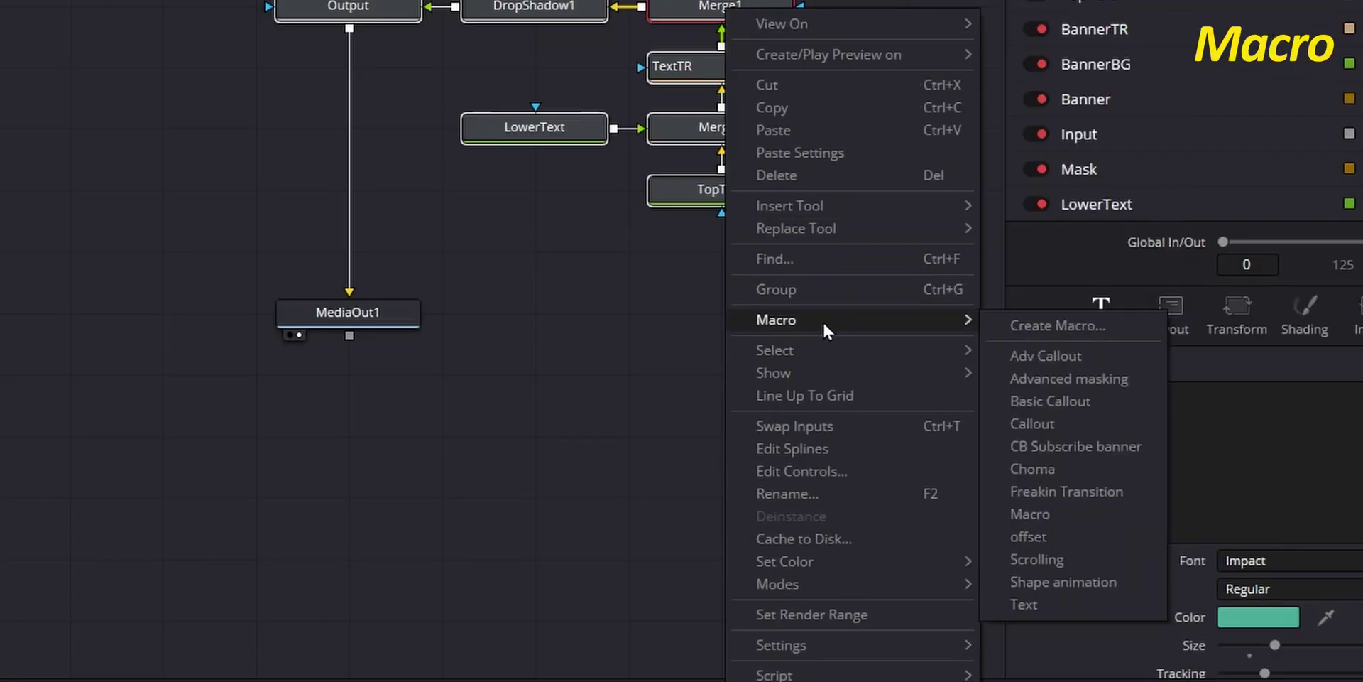
{"action": "left_click", "coordinate": [1029, 325]}
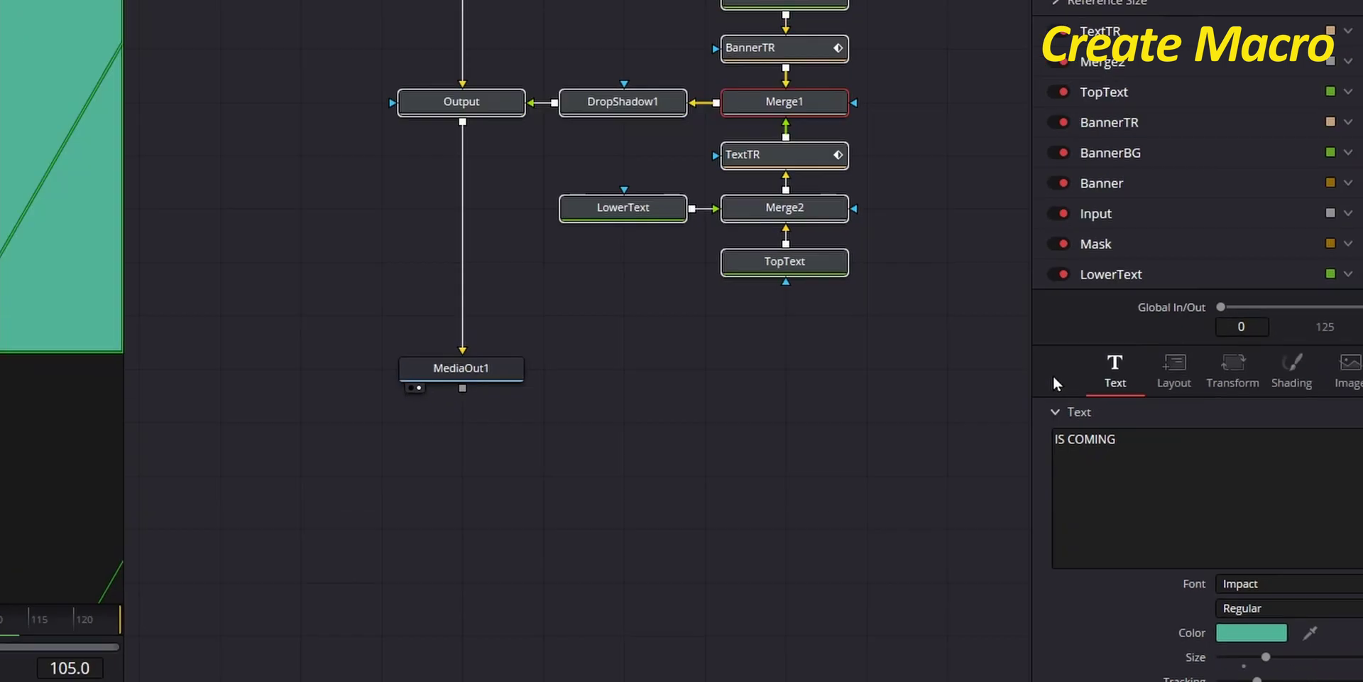
{"action": "left_click_drag", "start_coordinate": [360, 26], "coordinate": [486, 142]}
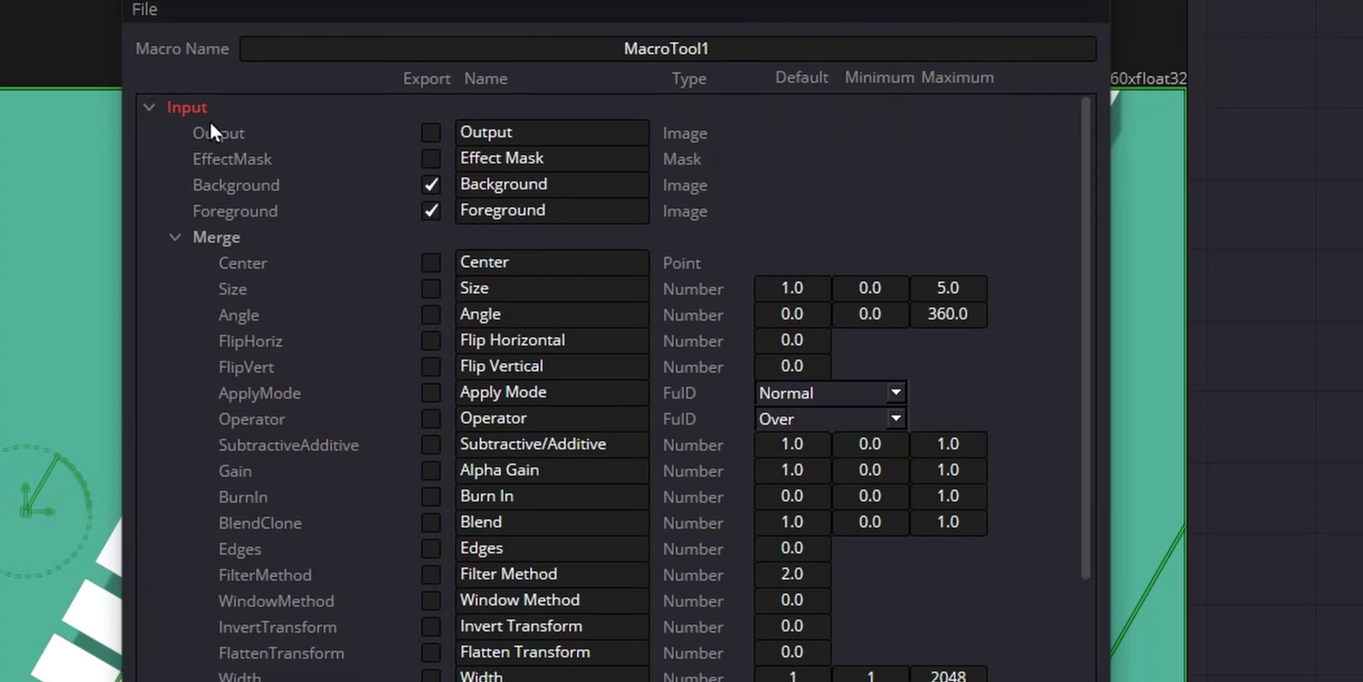
Collapse the Input settings in the macro editor and name the macro "Swipe & Slide".
{"action": "left_click", "coordinate": [146, 106]}
{"action": "left_click", "coordinate": [150, 238]}
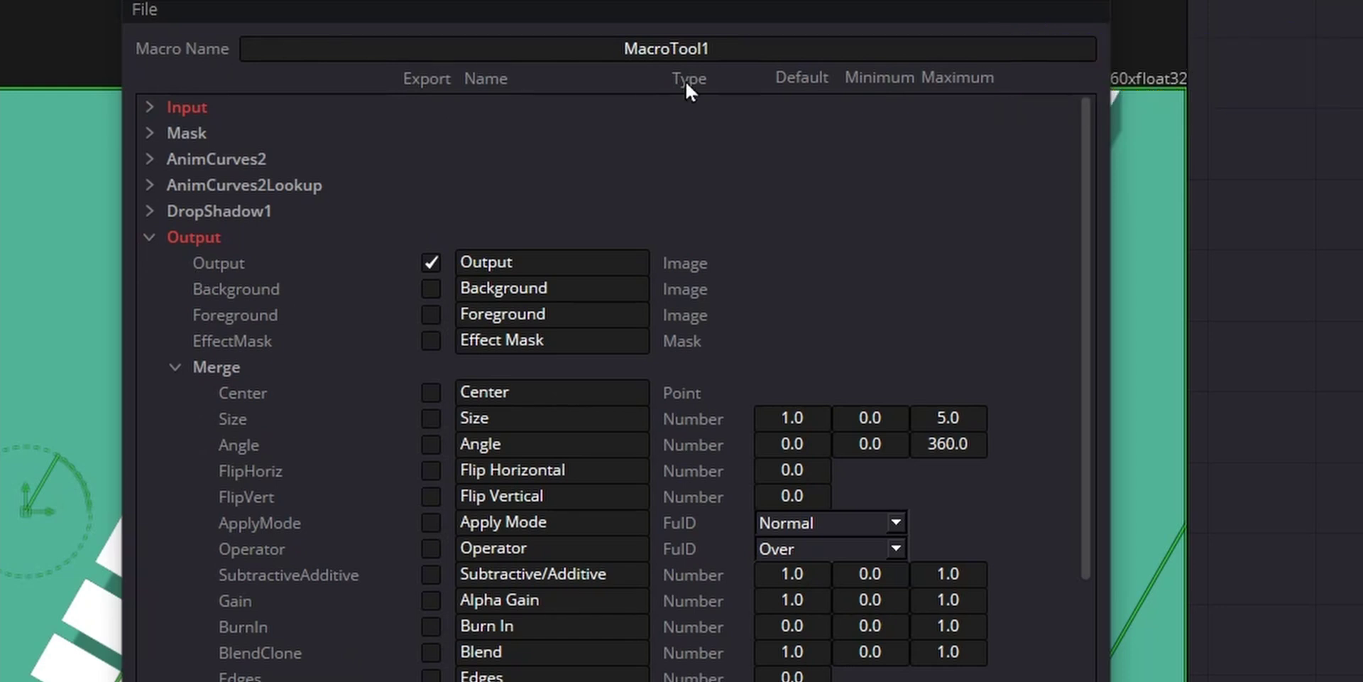
{"action": "left_click", "coordinate": [548, 49]}
{"action": "key", "text": "ctrl+a"}
{"action": "type", "text": "Swip"}
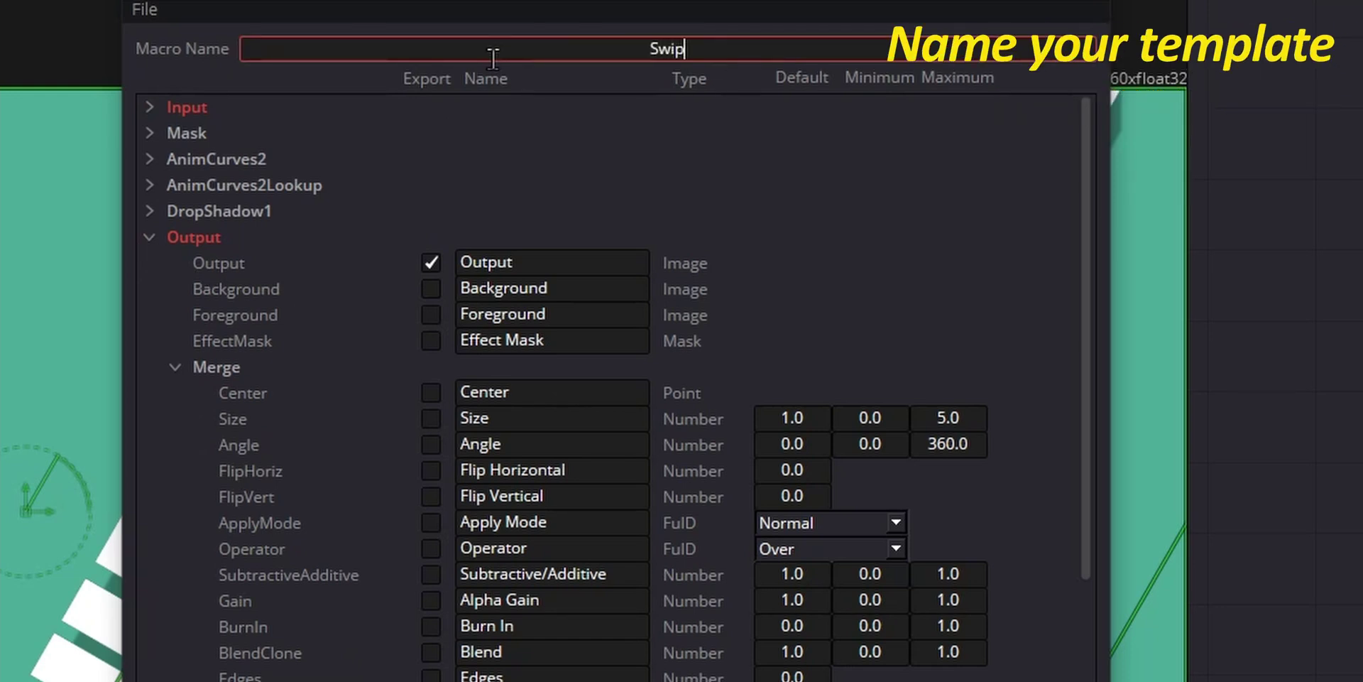
{"action": "type", "text": "e & Slide"}
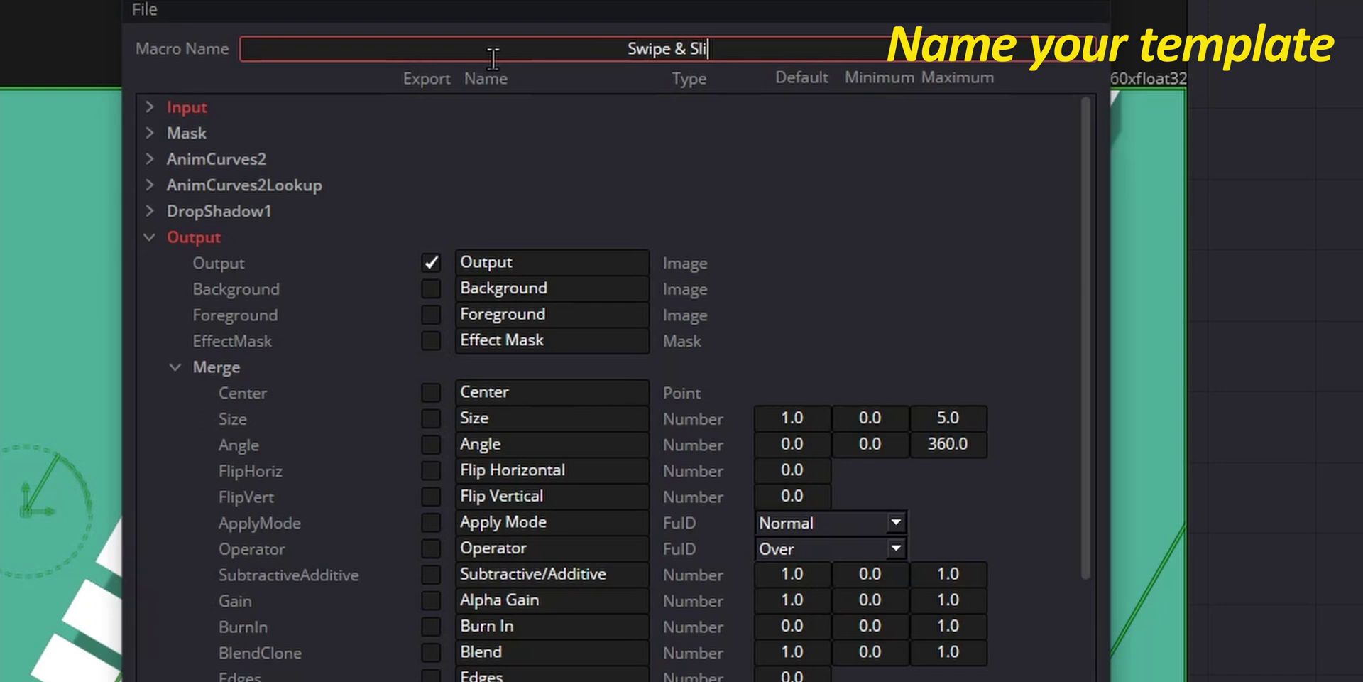
Save the macro as a group named Swipe & Slide.setting in the Fusion folder's Templates > Edit > Transitions subfolder.
{"action": "left_click", "coordinate": [145, 10]}
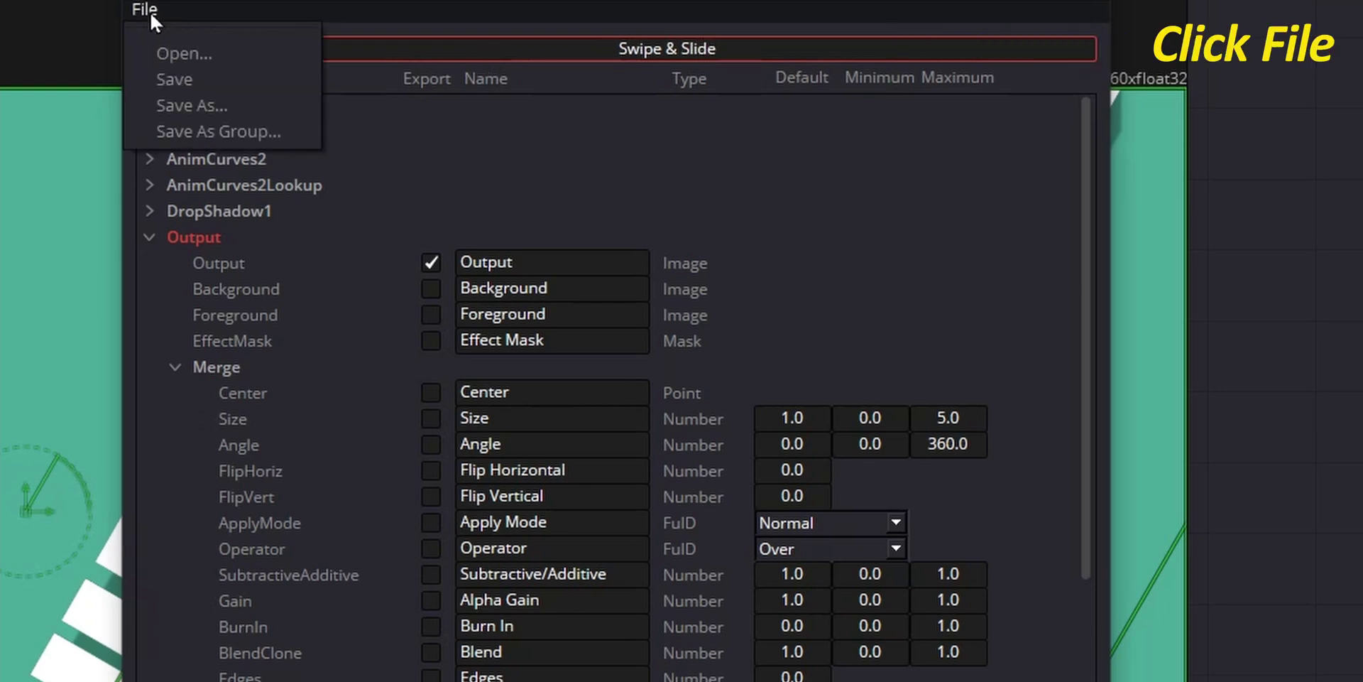
{"action": "left_click", "coordinate": [227, 131]}
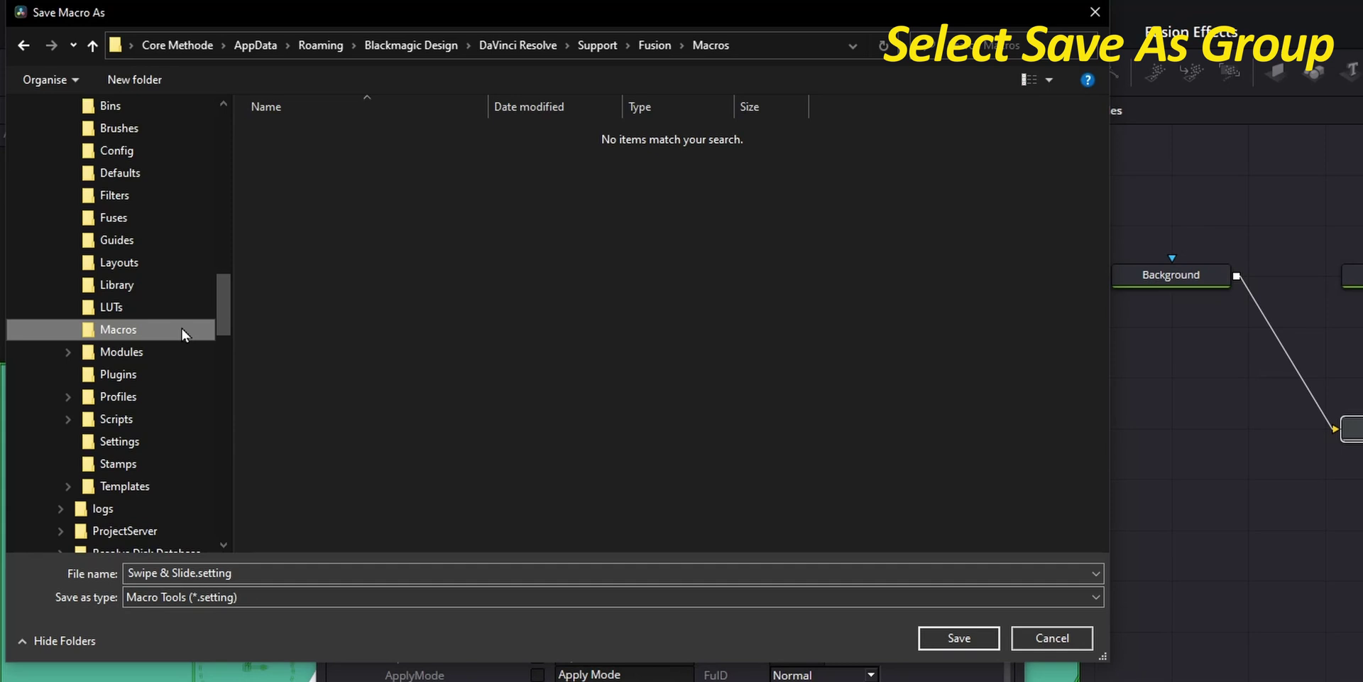
{"action": "left_click", "coordinate": [647, 47]}
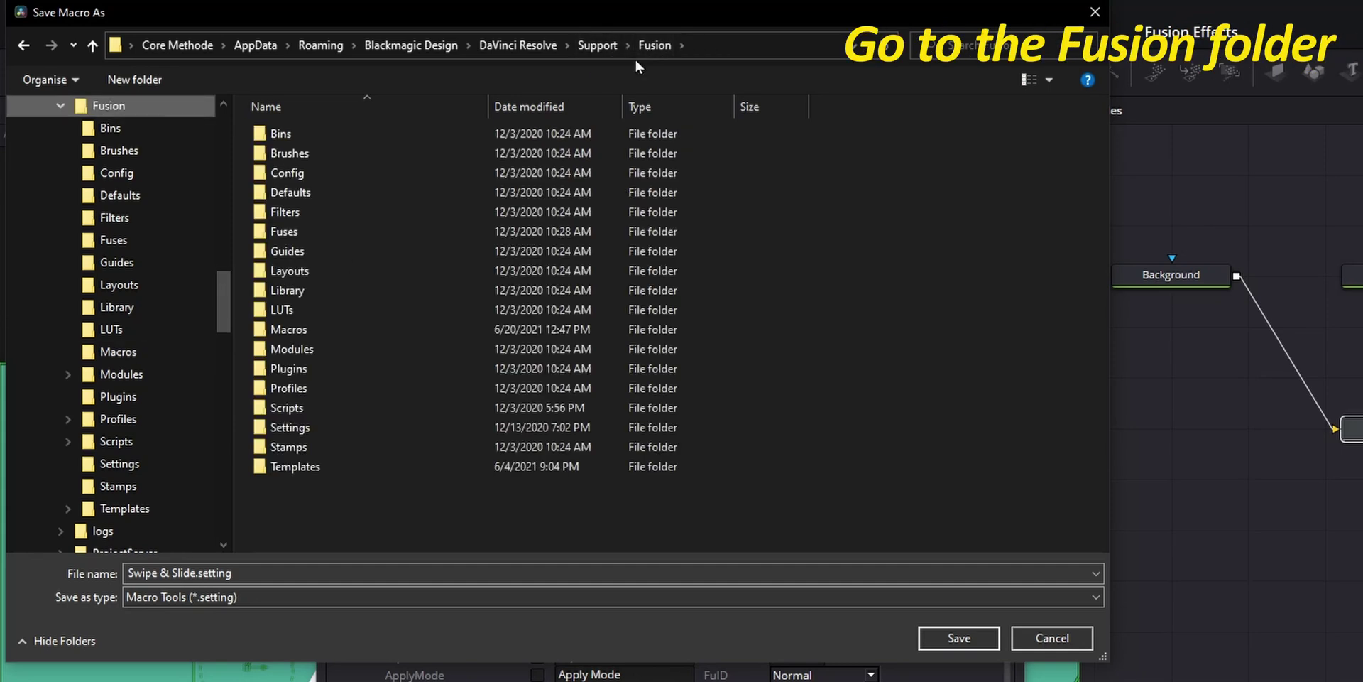
{"action": "double_click", "coordinate": [297, 467]}
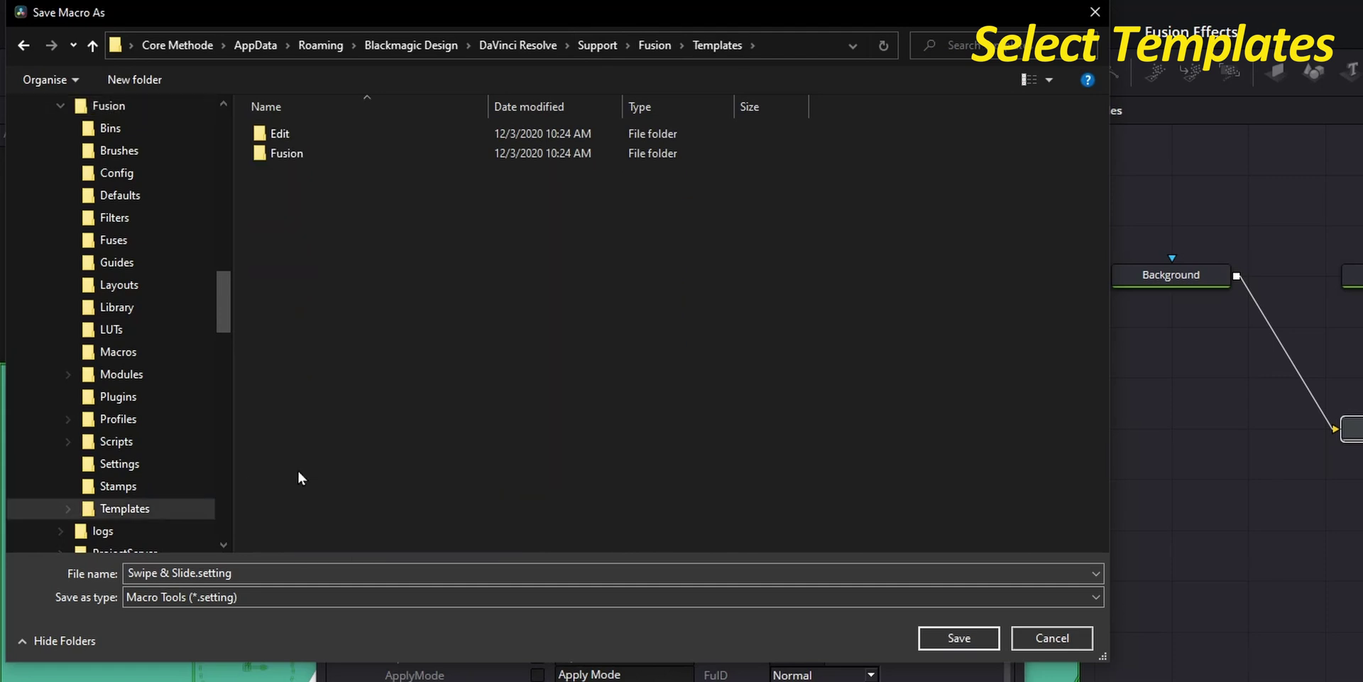
{"action": "double_click", "coordinate": [277, 137]}
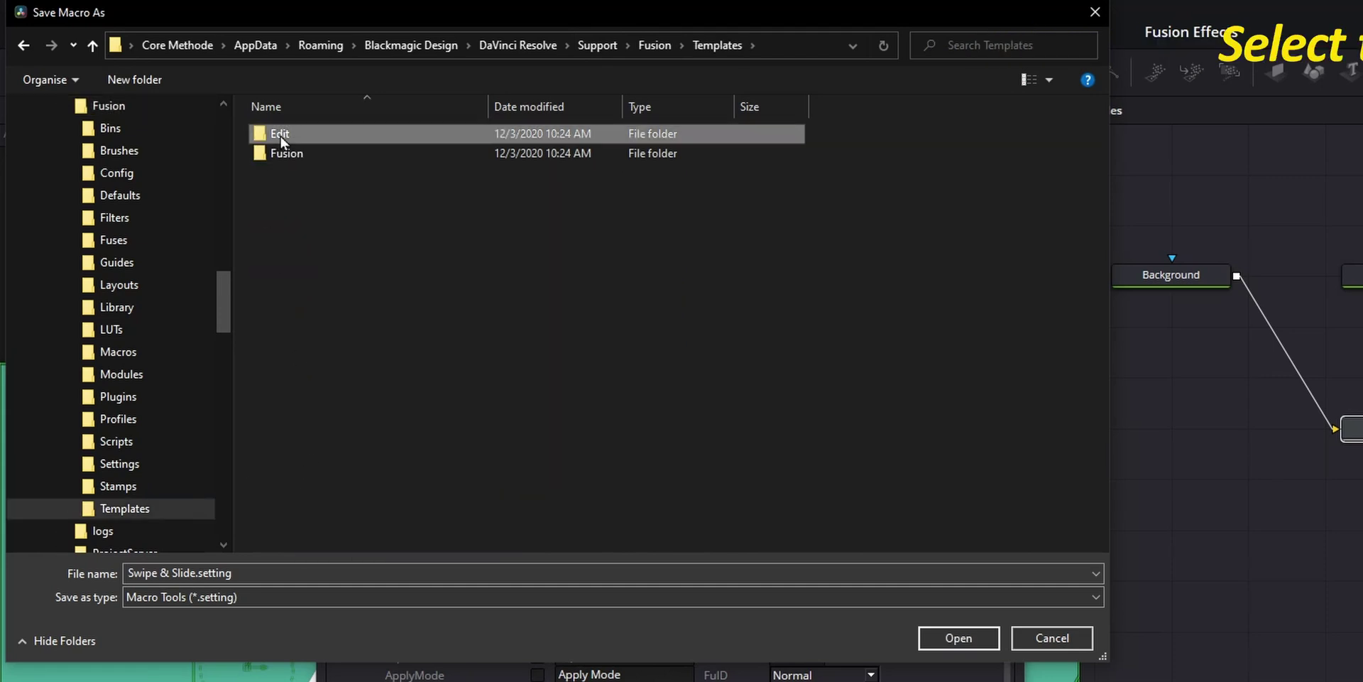
{"action": "double_click", "coordinate": [326, 191]}
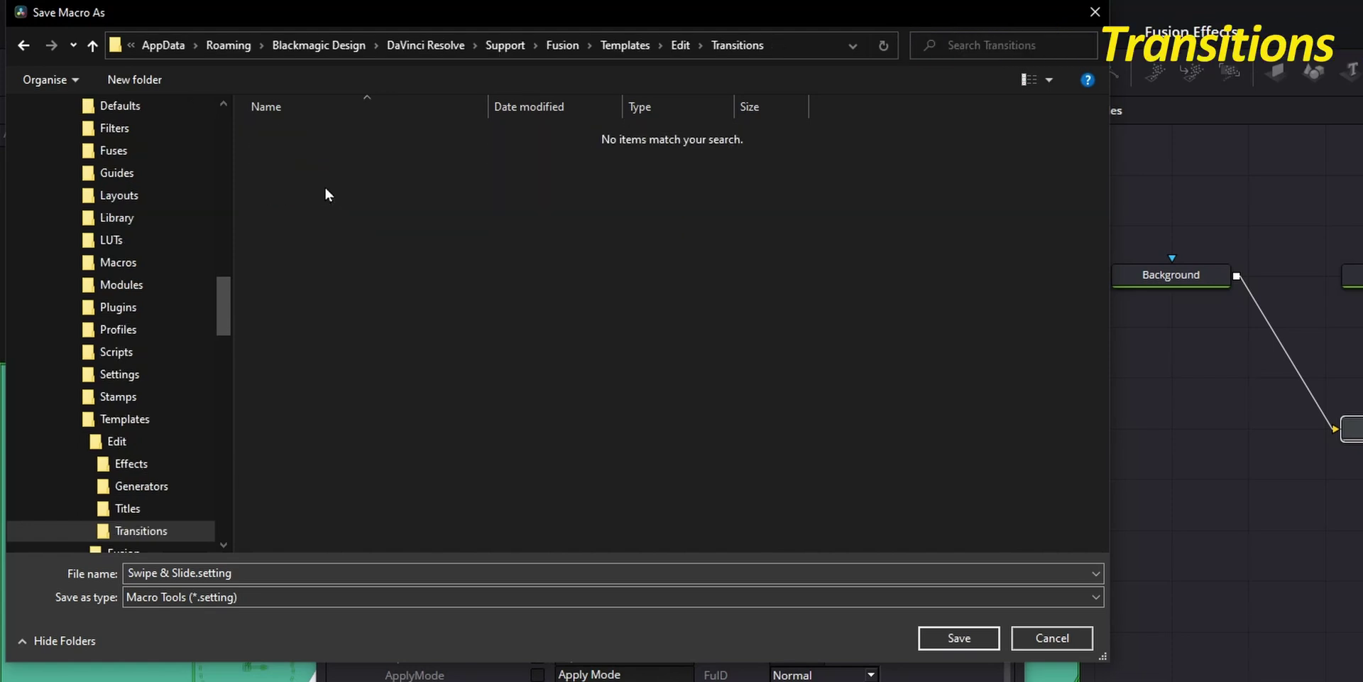
{"action": "left_click", "coordinate": [977, 632]}
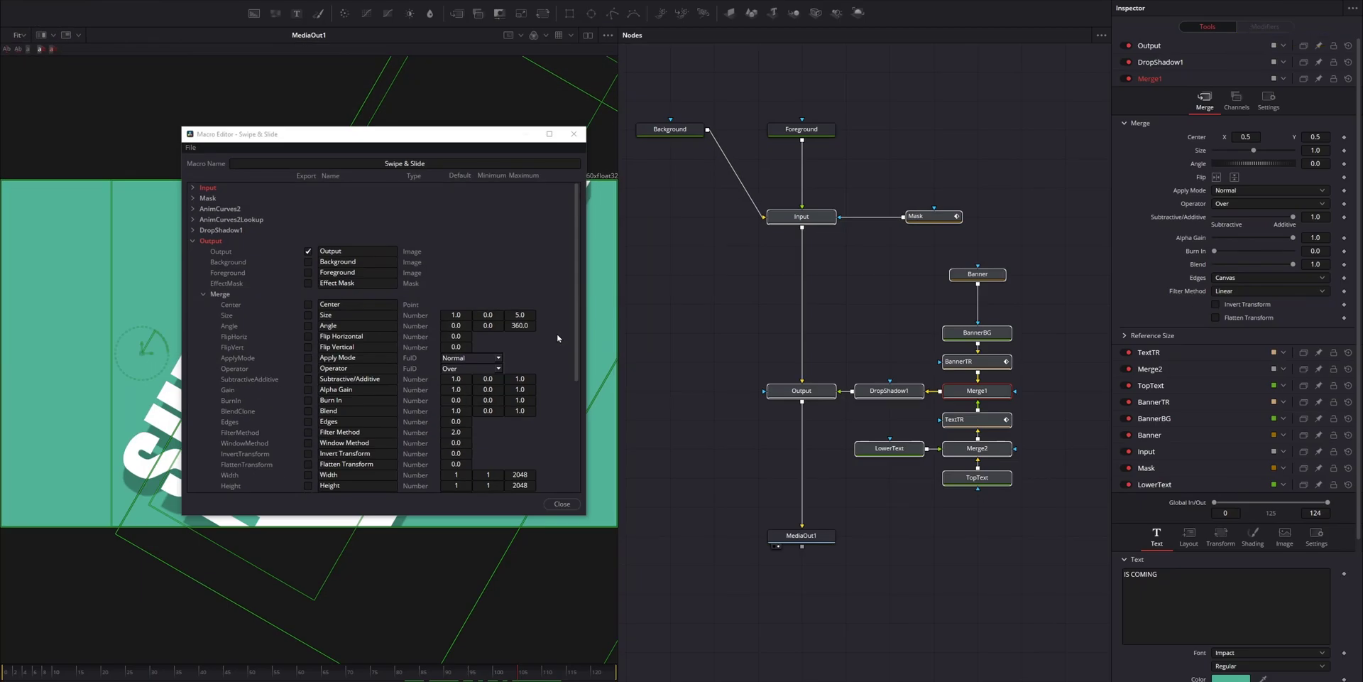